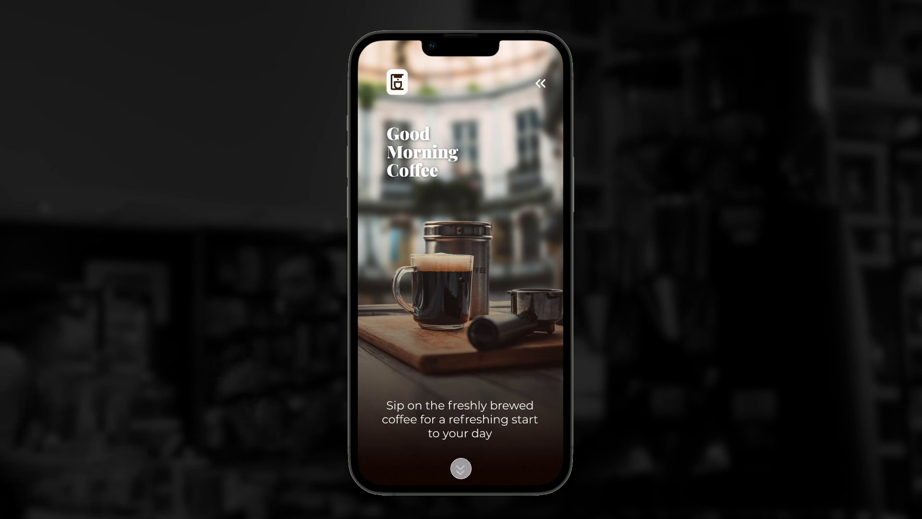
Step: Preview the coffee app prototype, advancing through the Medium Roast and Dark Roast screens and going back
left_click(458, 470)
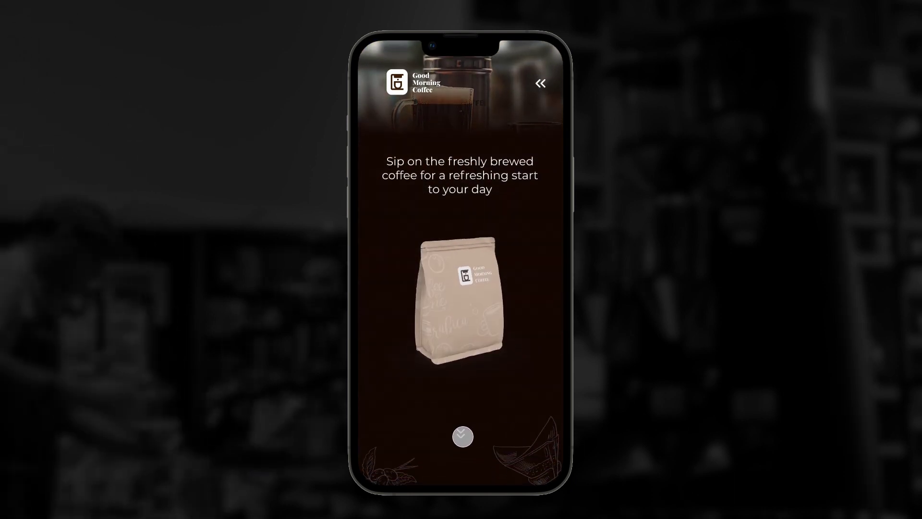
left_click(461, 435)
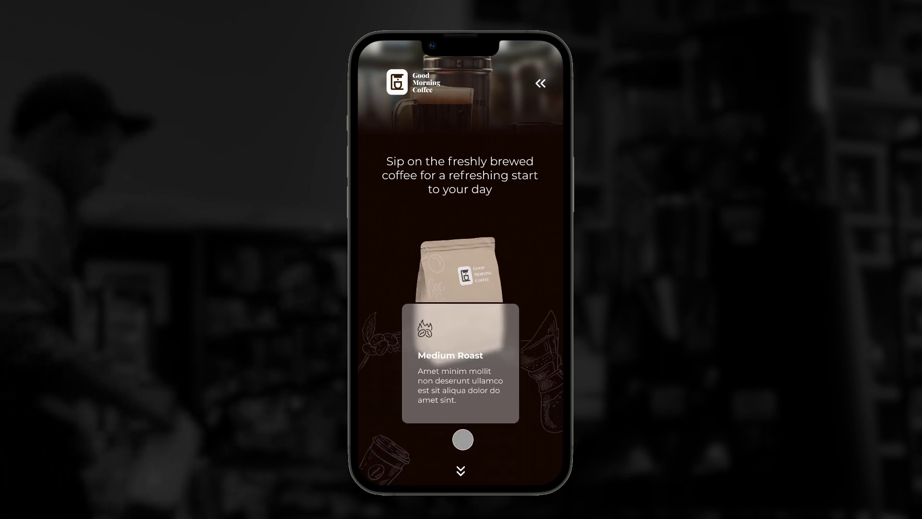
left_click(461, 468)
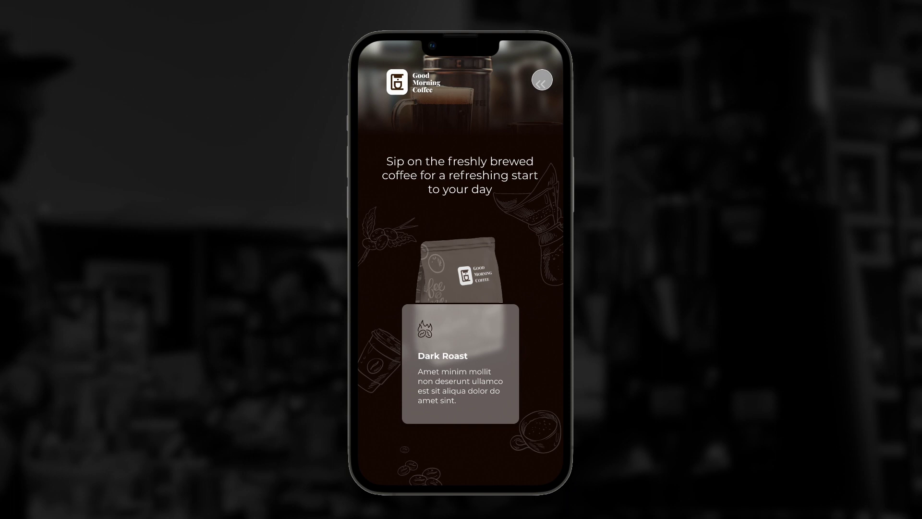
left_click(541, 81)
left_click(542, 79)
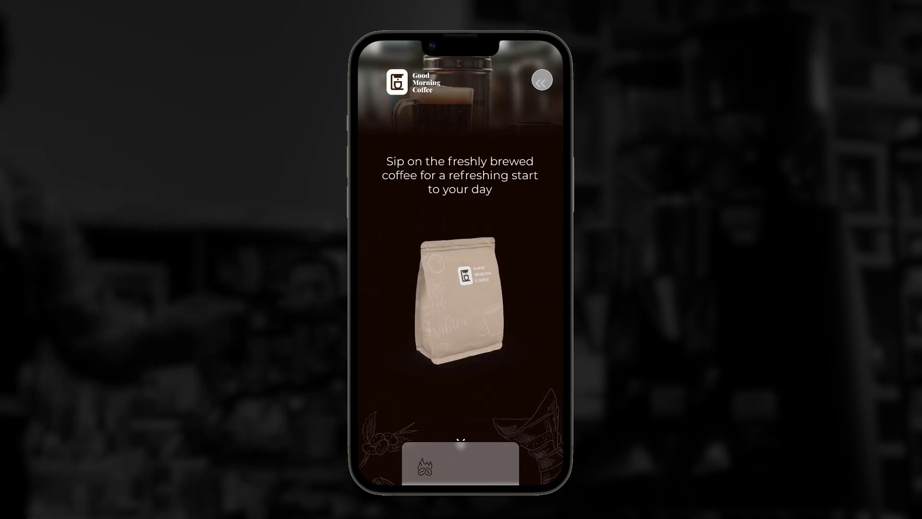
left_click(542, 80)
left_click(542, 80)
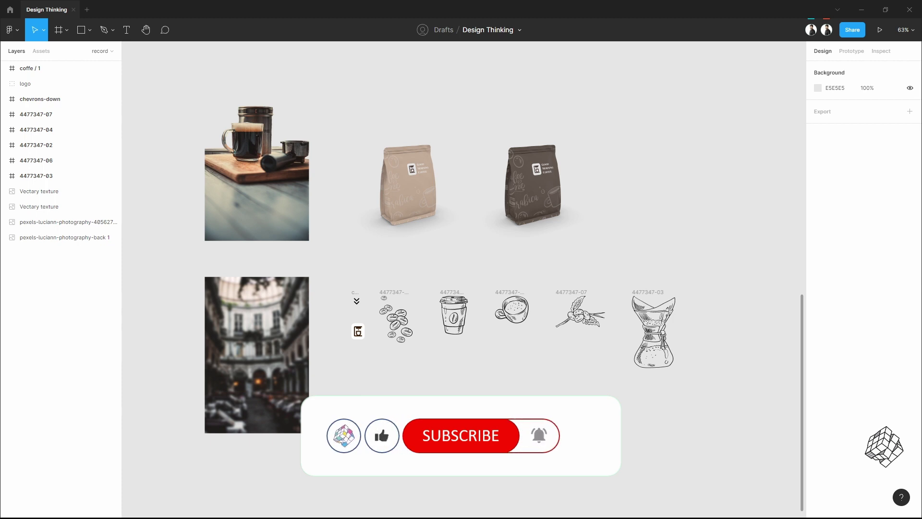
Step: Examine the prepared assets one by one: both photos, the two coffee bags, the line illustrations, the logo and the chevrons icon
left_click(206, 364)
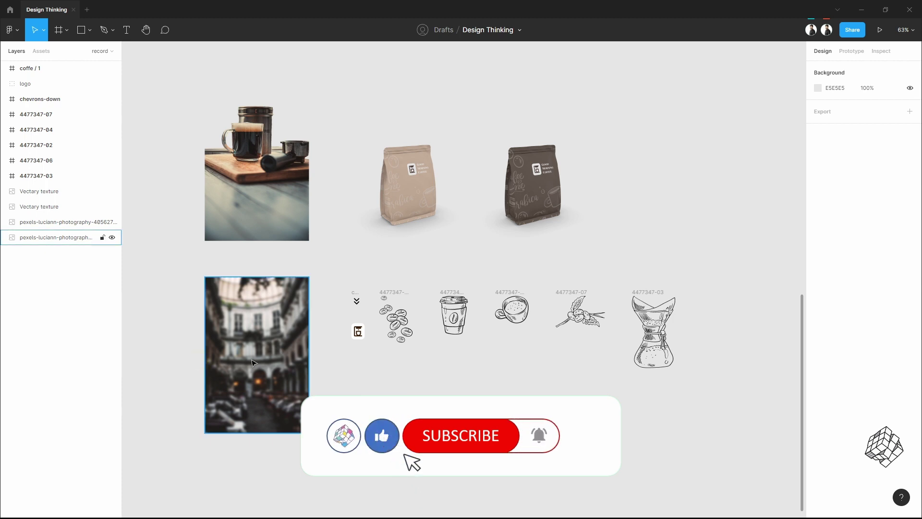
left_click(250, 199)
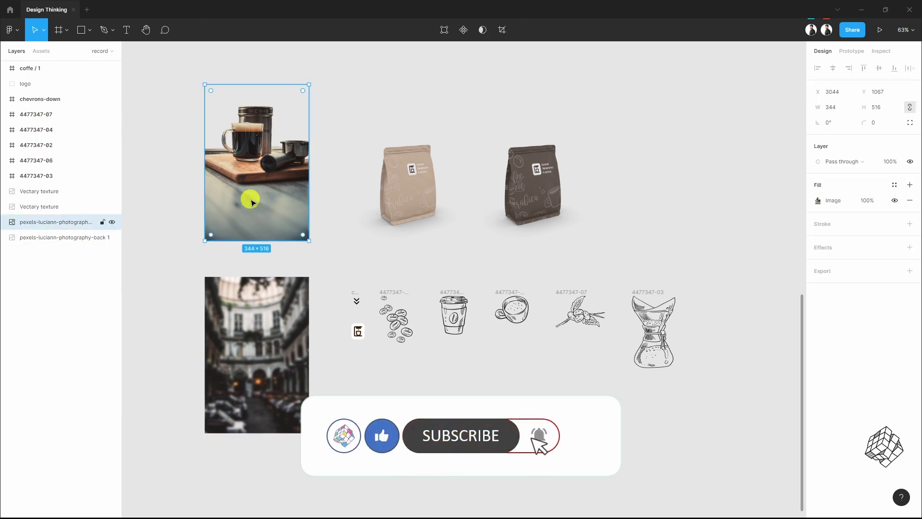
left_click(434, 185)
left_click(530, 185)
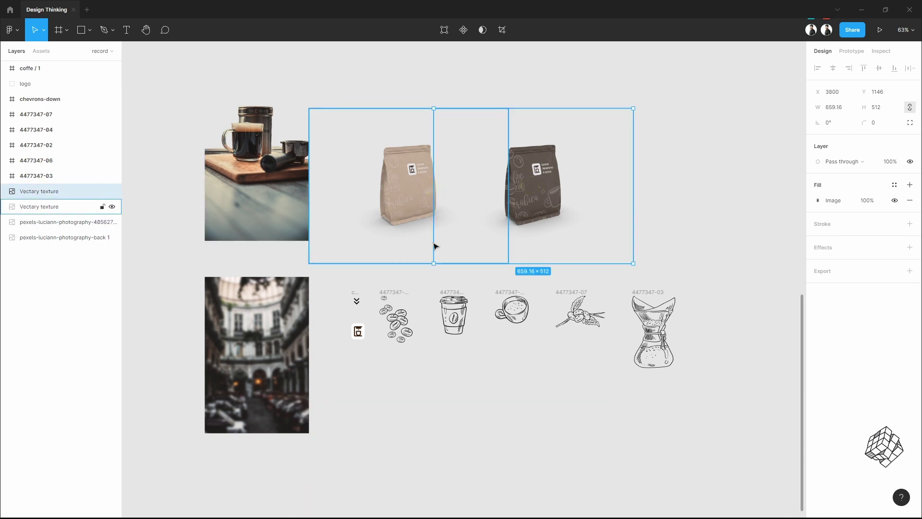
left_click(397, 176)
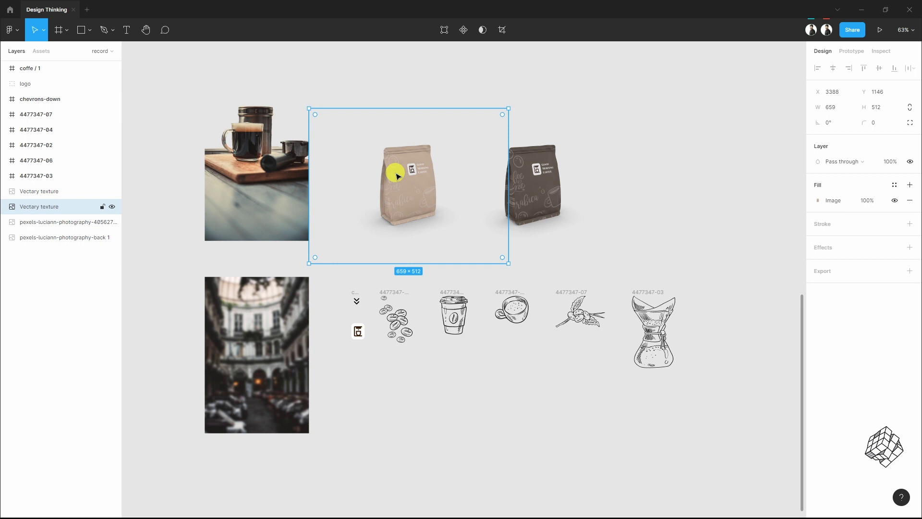
left_click(545, 182)
left_click(397, 294)
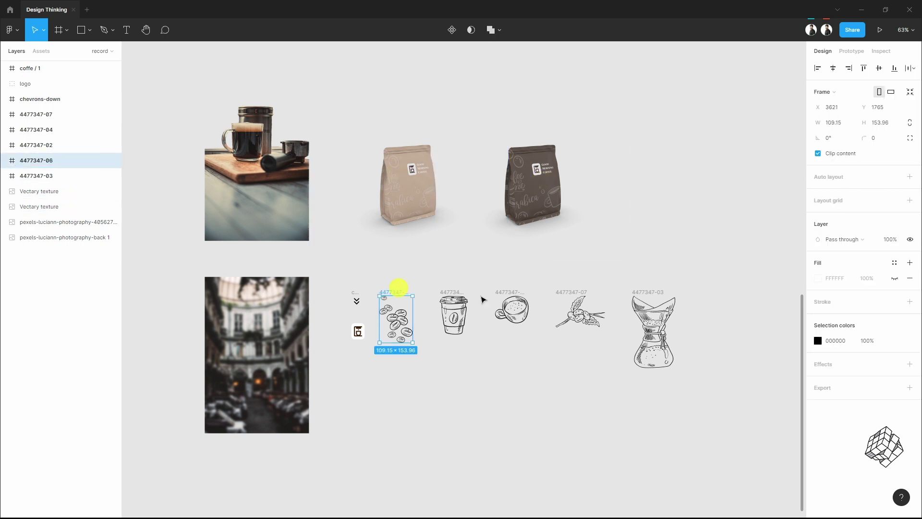
left_click(457, 295)
left_click(583, 300)
left_click(657, 295)
left_click(356, 328)
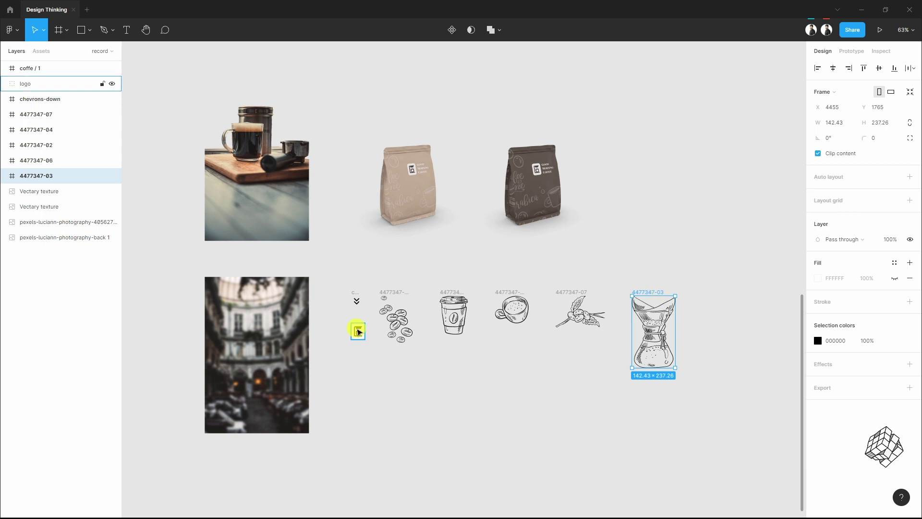
left_click(356, 298)
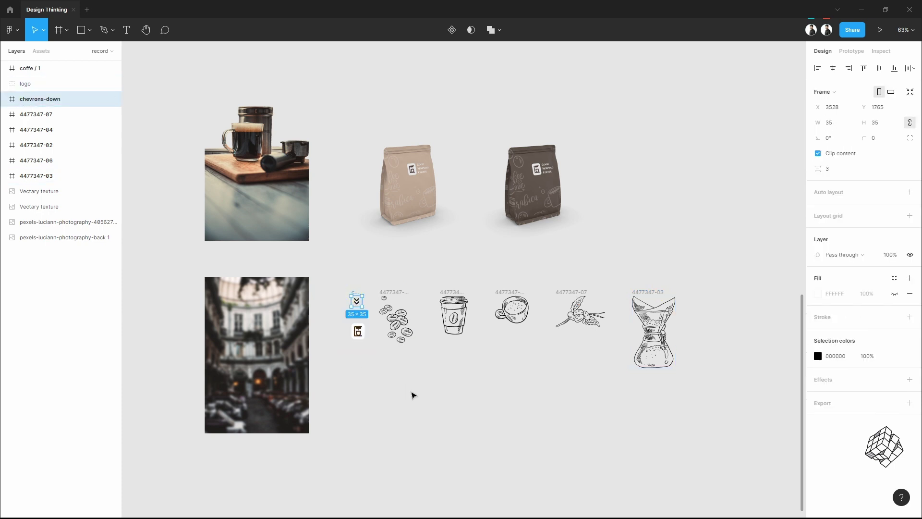
left_click(412, 392)
Step: Move the blurred building photo up beside the empty coffe / 1 frame
scroll(491, 426, "down", 5)
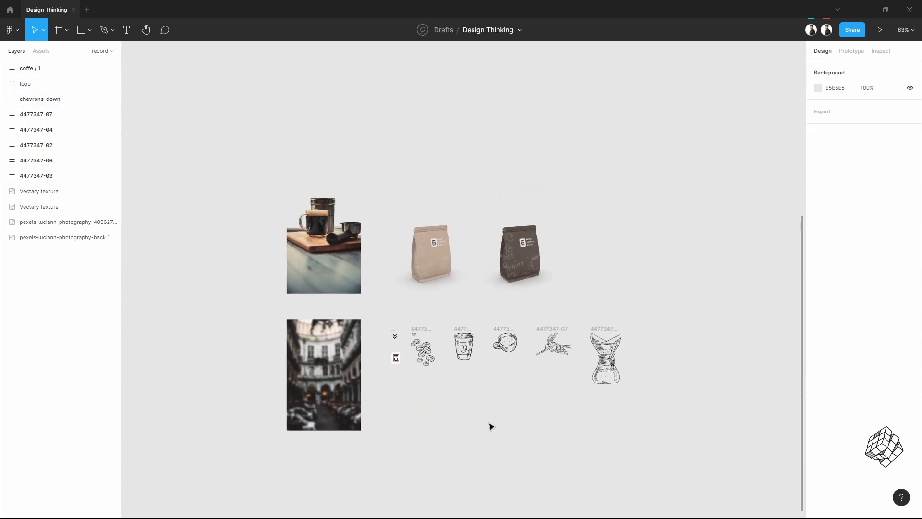
scroll(532, 274, "up", 1)
left_click(387, 426)
left_click_drag(388, 426, 489, 261)
scroll(414, 113, "up", 3)
scroll(412, 111, "up", 2)
scroll(433, 209, "down", 1)
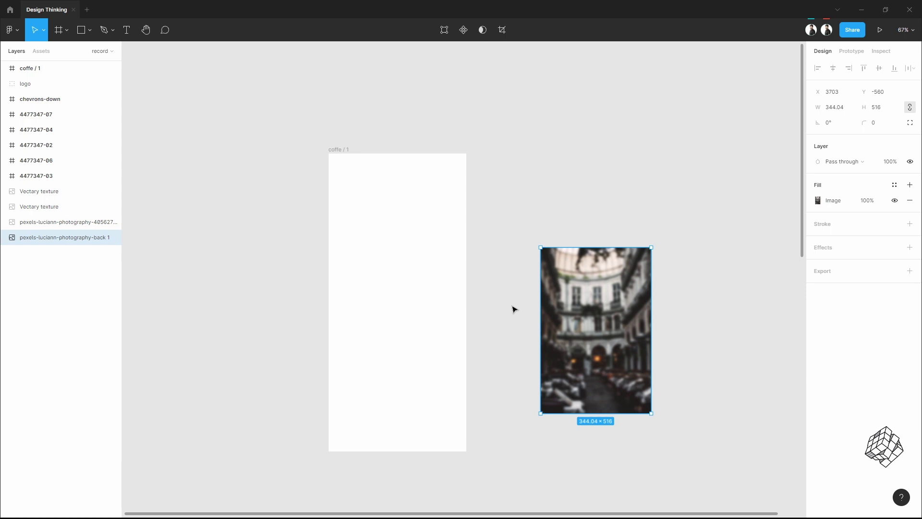
scroll(460, 349, "down", 2)
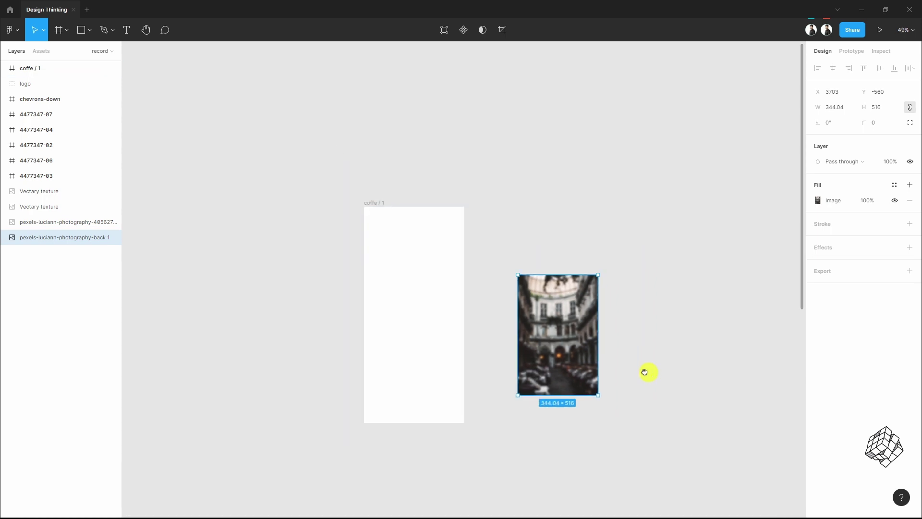
left_click_drag(644, 372, 557, 342)
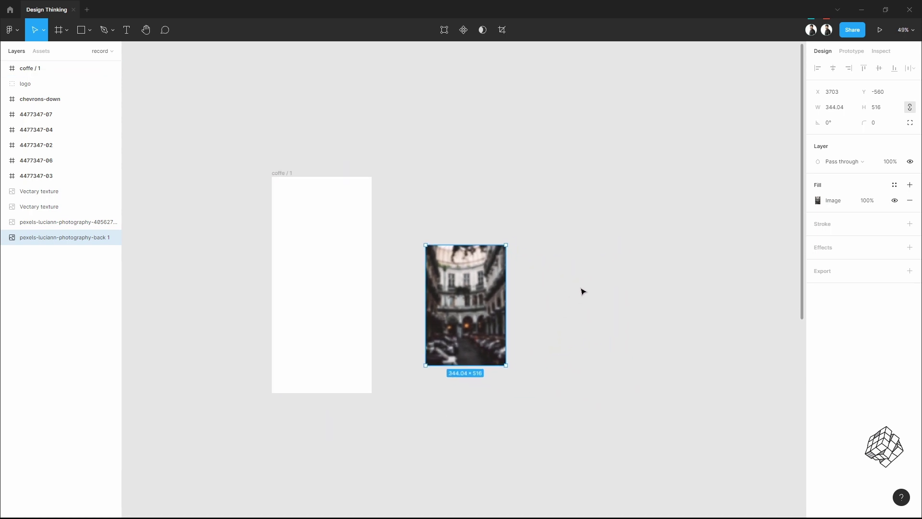
Step: Scale the blurred building photo to 750 wide and place it in the coffe / 1 frame at X -161, Y 0
left_click(847, 108)
key("Return")
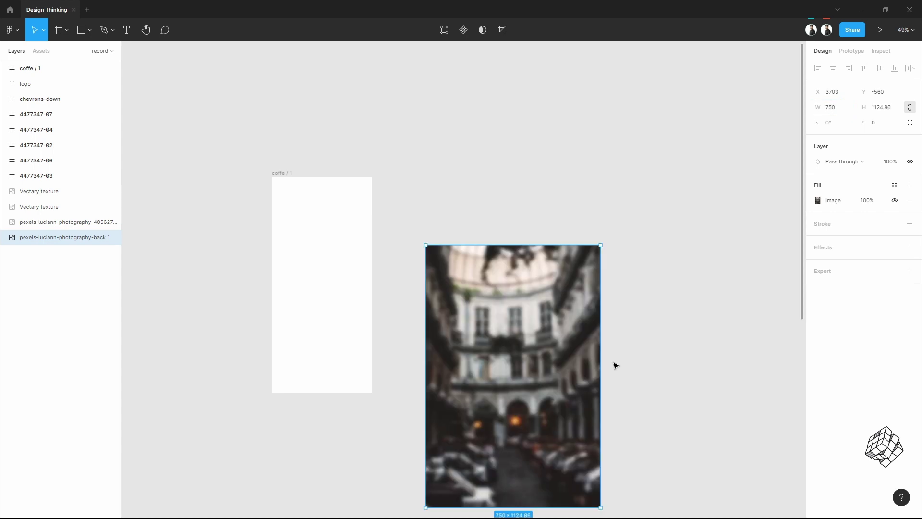
scroll(621, 361, "down", 2)
left_click_drag(634, 389, 665, 381)
left_click_drag(557, 329, 416, 277)
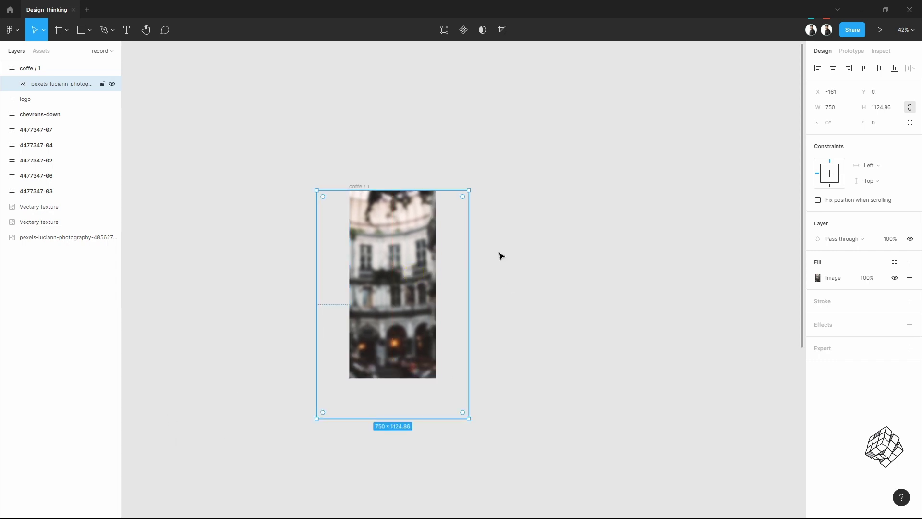
left_click_drag(528, 340, 556, 276)
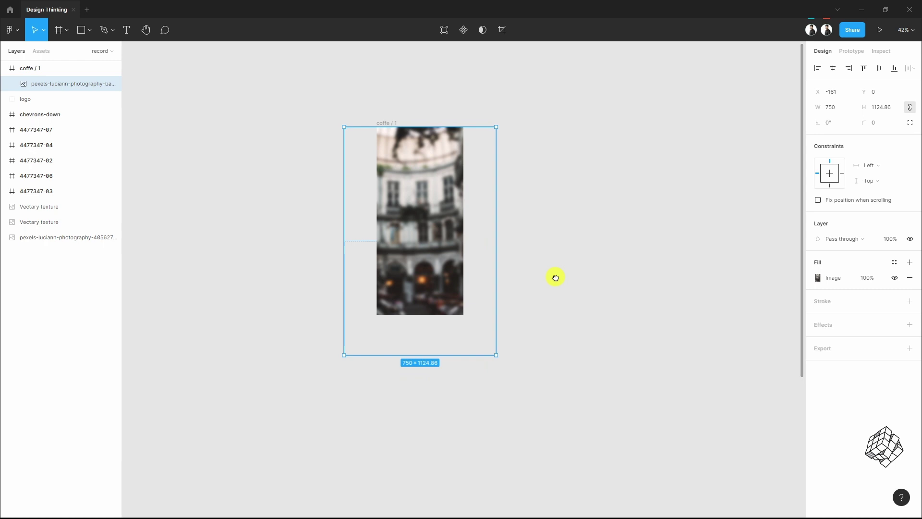
Step: Move the coffee cup photo into the coffe / 1 frame over the background, at about X 0, Y 427
scroll(557, 280, "down", 8)
left_click(392, 187)
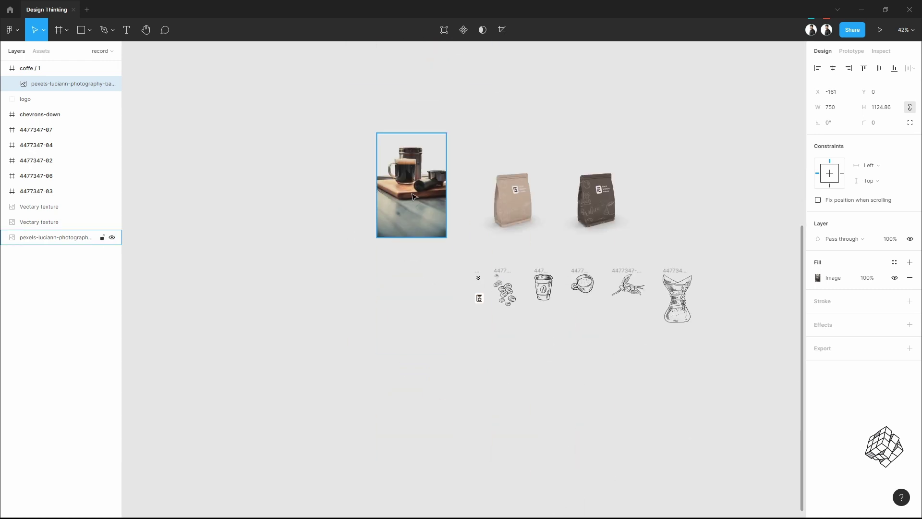
left_click_drag(393, 188, 497, 164)
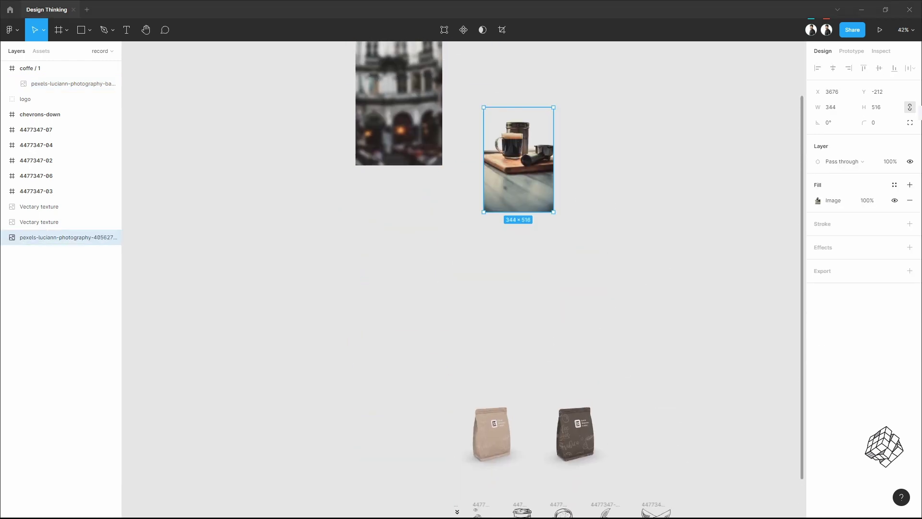
scroll(531, 346, "up", 3)
left_click_drag(531, 346, 406, 301)
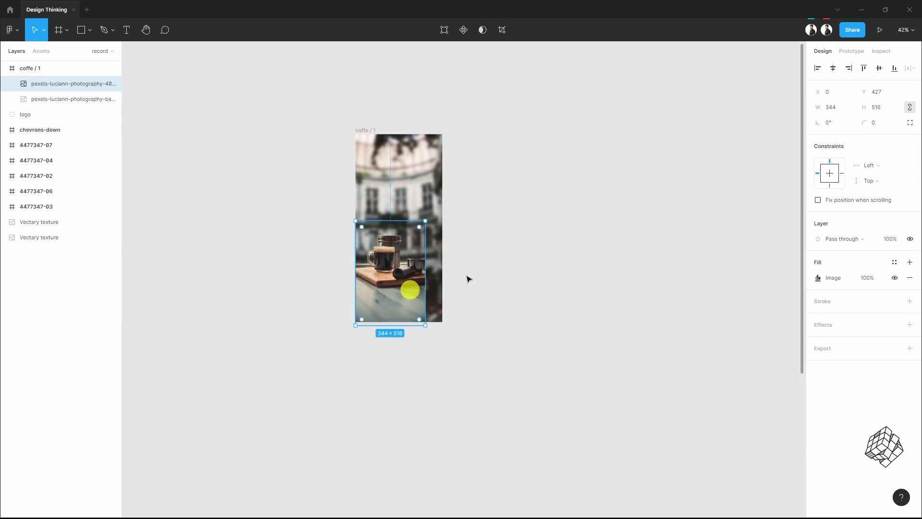
Step: Scale the coffee cup photo to the 428 frame width and lower it to about Y 562
left_click(843, 112)
key("Return")
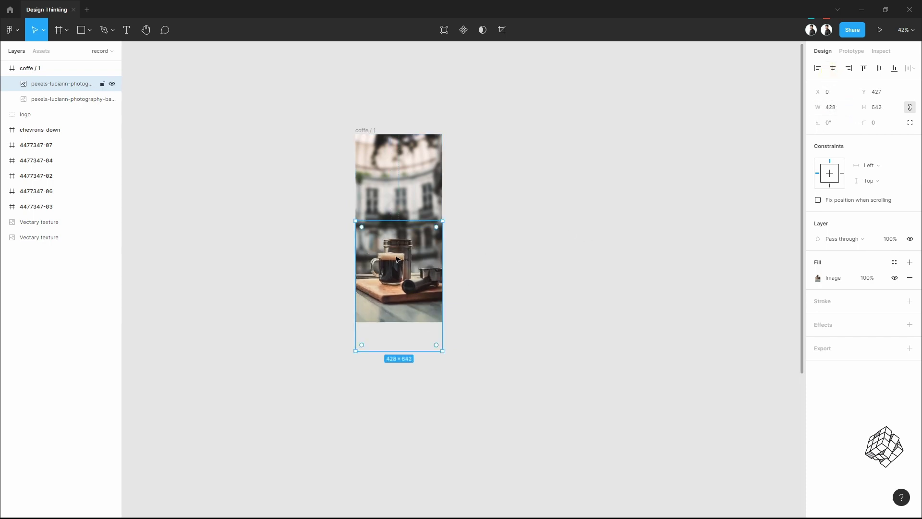
scroll(397, 260, "up", 5)
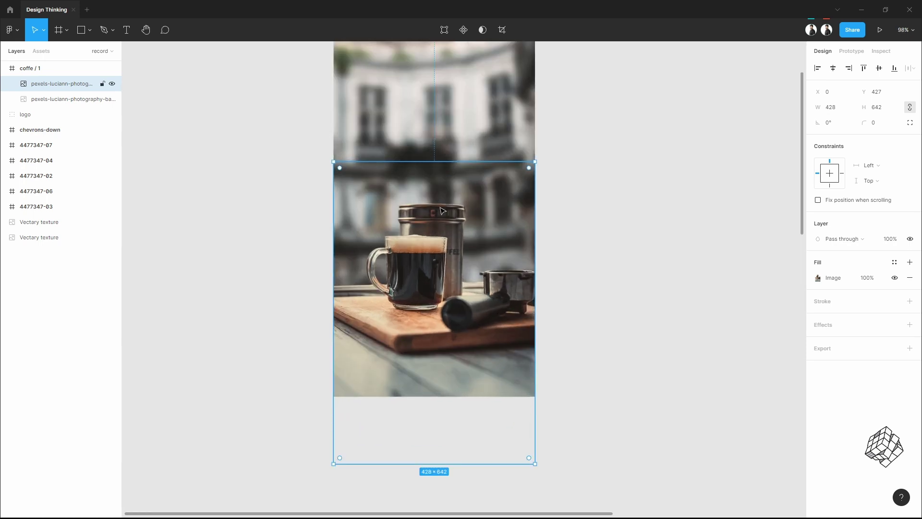
left_click_drag(443, 210, 445, 286)
scroll(565, 330, "down", 1)
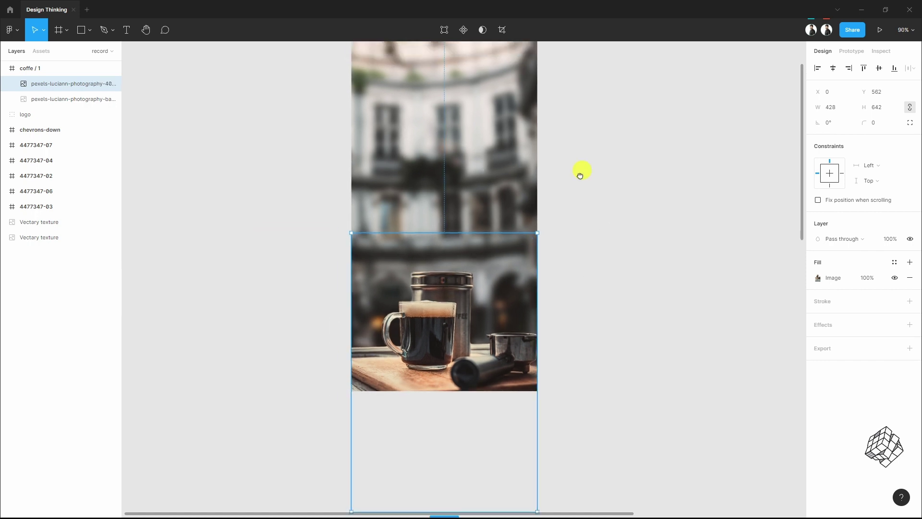
left_click_drag(580, 173, 547, 281)
scroll(547, 290, "down", 1)
Step: Raise the saturation and contrast of the blurred background photo's image fill
left_click(441, 198)
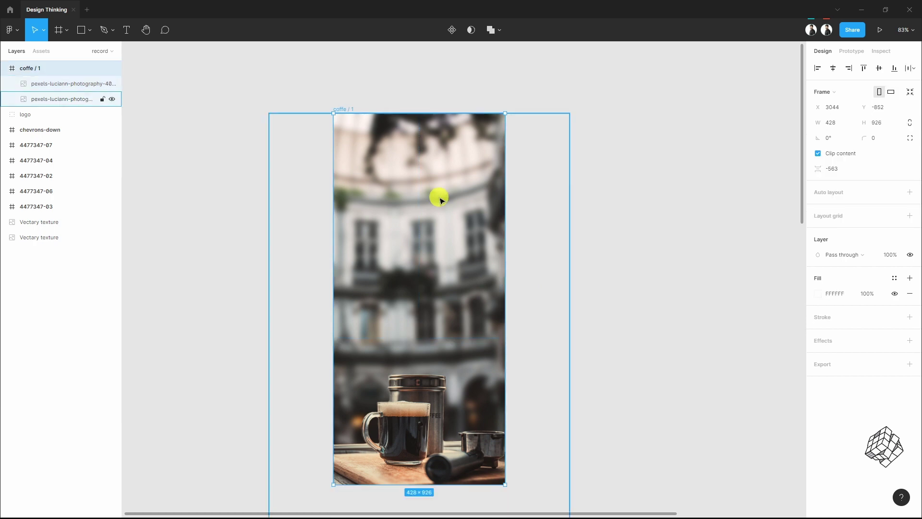
double_click(470, 195)
left_click_drag(777, 431, 784, 431)
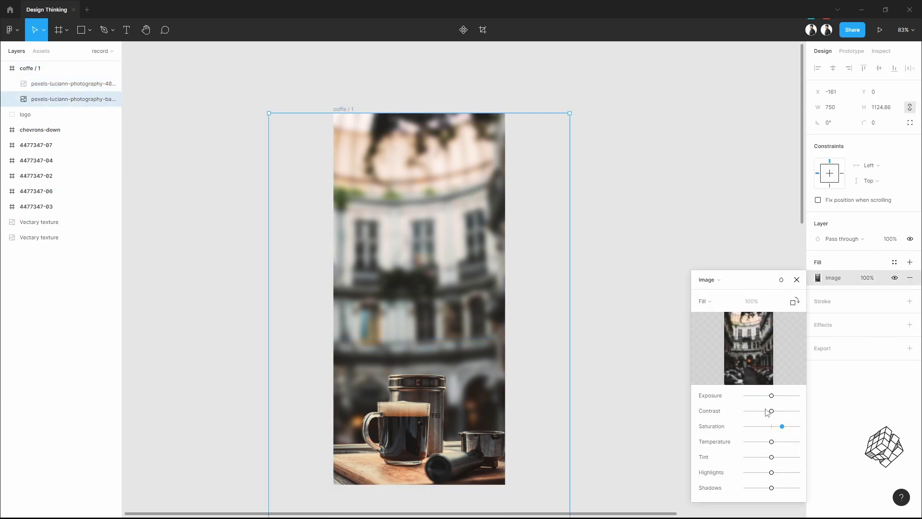
left_click(778, 412)
left_click(797, 280)
left_click(722, 257)
Step: Move the logo into the upper-left corner area of the coffe / 1 frame, at about X 55, Y 52
scroll(550, 301, "down", 5)
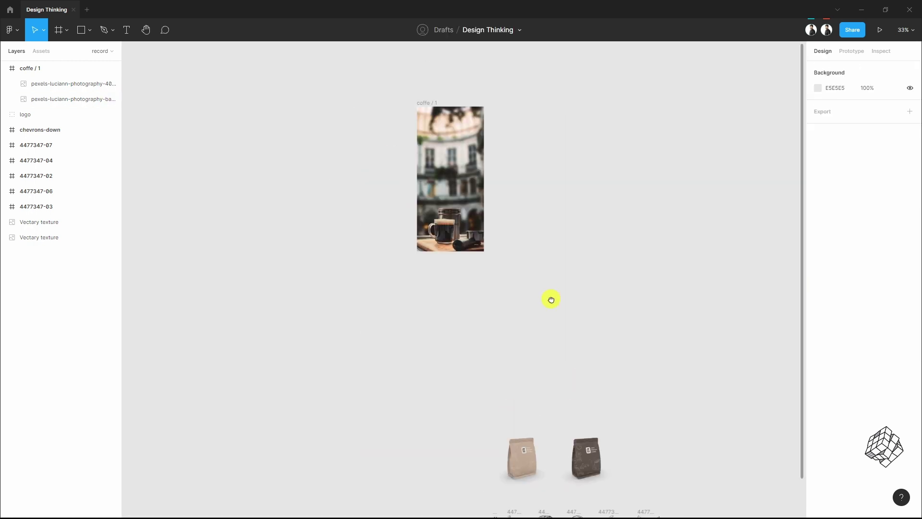
left_click_drag(476, 496, 498, 224)
left_click_drag(432, 183, 484, 405)
scroll(485, 399, "up", 4)
left_click_drag(614, 507, 423, 204)
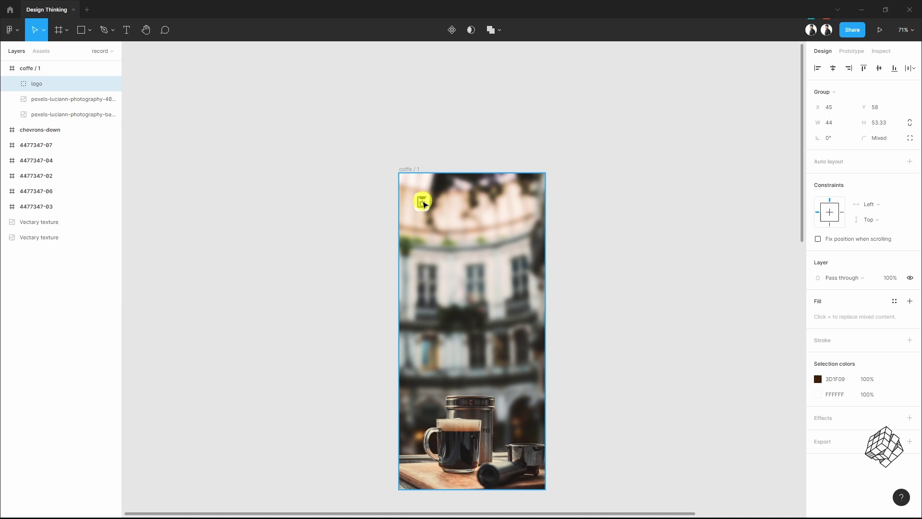
scroll(420, 185, "up", 5)
key("alt")
left_click_drag(427, 165, 437, 159)
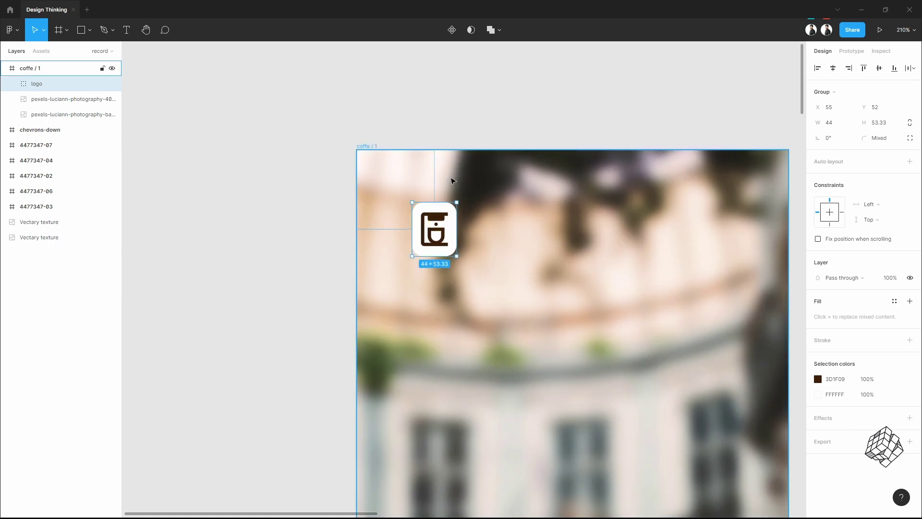
Step: Nudge the logo 8 px down and 5 px right so its margins to the frame's upper and left edges match
key("Down")
key("Down")
key("Down")
key("Down")
key("Down")
key("Down")
key("Down")
key("Down")
key("Right")
key("Right")
key("Right")
key("Right")
key("Right")
key("alt")
scroll(301, 84, "down", 4)
left_click(301, 84)
Step: Add the text "Good Morning Coffee" on three lines below the logo in the coffe / 1 frame
left_click(125, 30)
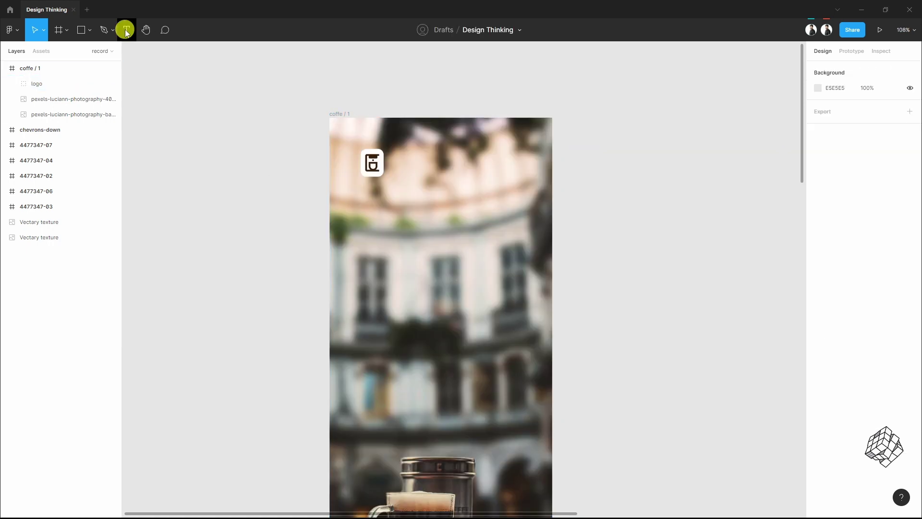
left_click(126, 30)
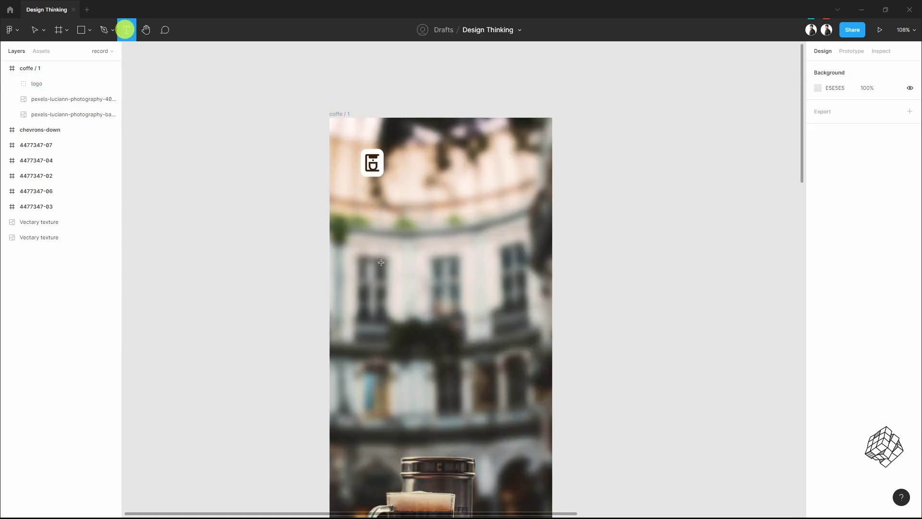
left_click(371, 210)
type("G")
key("Escape")
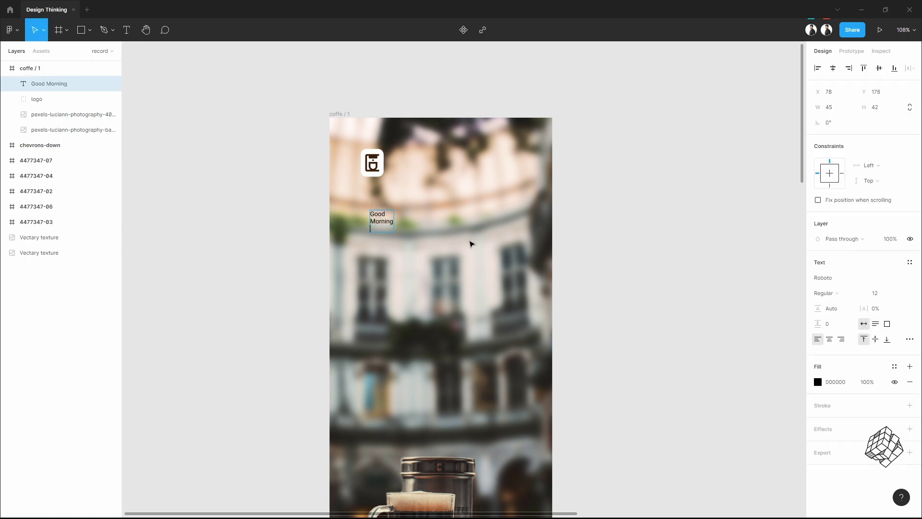
left_click(592, 260)
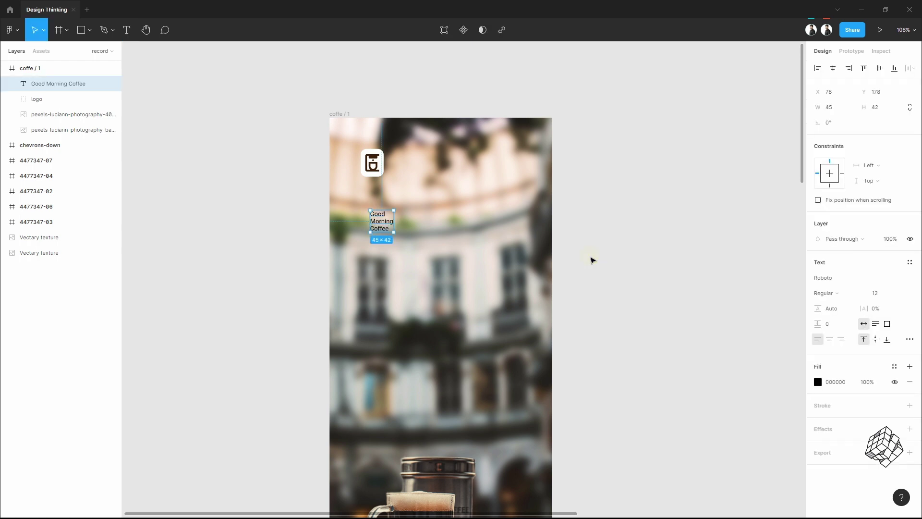
Step: Set the Good Morning Coffee title's font to Playfair Display and its fill color to FFFFFF
left_click(846, 279)
type("Playfair Display")
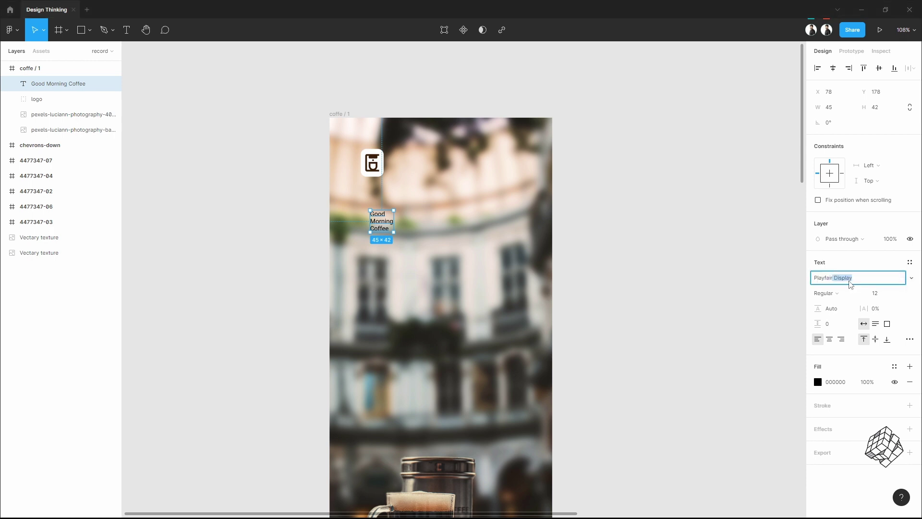
key("Return")
left_click(835, 382)
type("FFFFFF")
key("Return")
Step: Set the title's font size to 64 and its weight to Black
left_click(875, 293)
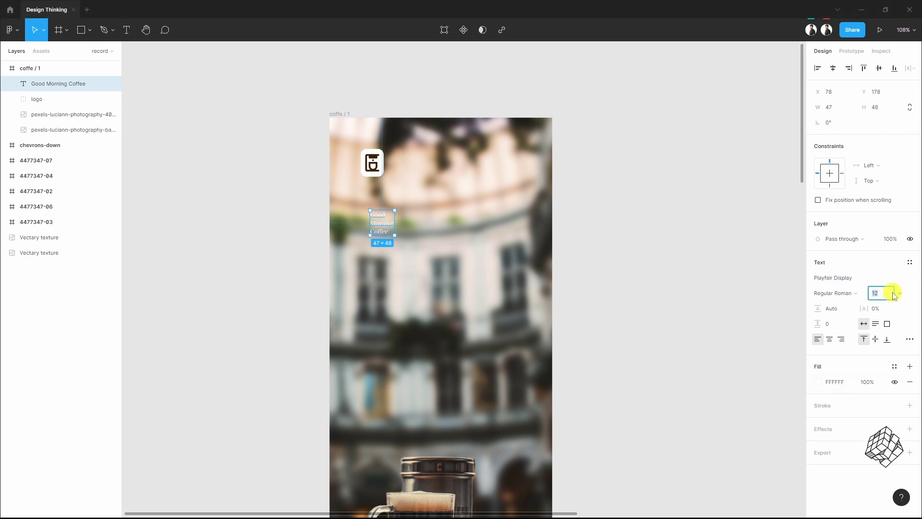
type("64")
key("Return")
left_click(835, 293)
left_click(859, 363)
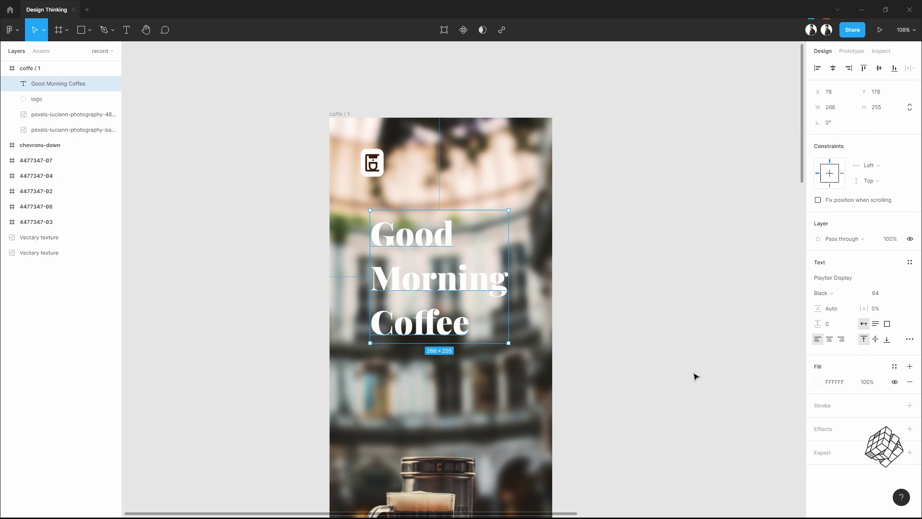
Step: Align the title with the logo's left edge at X 60 and set the vertical spacing between them to 60
scroll(371, 275, "up", 1)
left_click_drag(422, 290, 412, 284)
left_click(375, 159, "shift")
left_click(840, 137)
type("60")
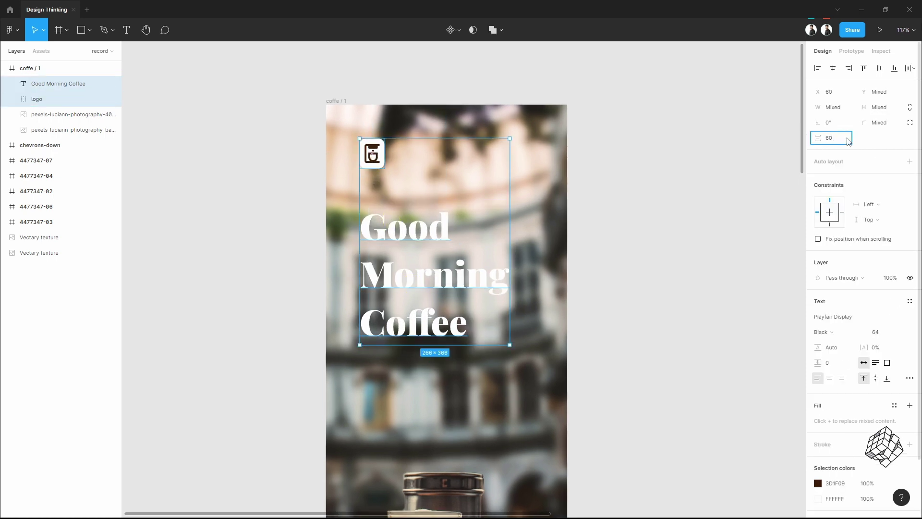
key("Return")
left_click(725, 289)
Step: Add a drop shadow to the title with X 1, Y 1, blur 6 and 34% opacity
scroll(625, 360, "down", 1)
left_click_drag(599, 384, 577, 311)
left_click(406, 214)
left_click(909, 429)
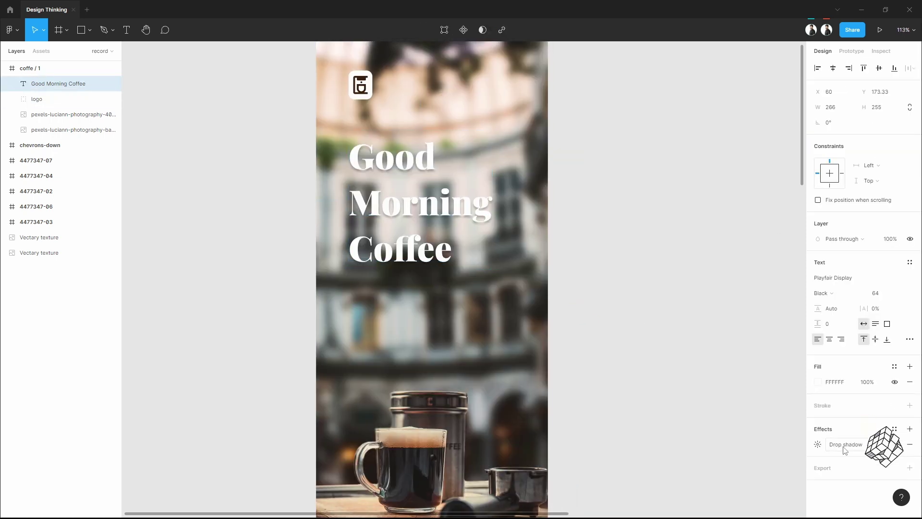
left_click(818, 445)
left_click(724, 484)
type("1")
left_click(777, 468)
type("6")
left_click(718, 466)
type("1")
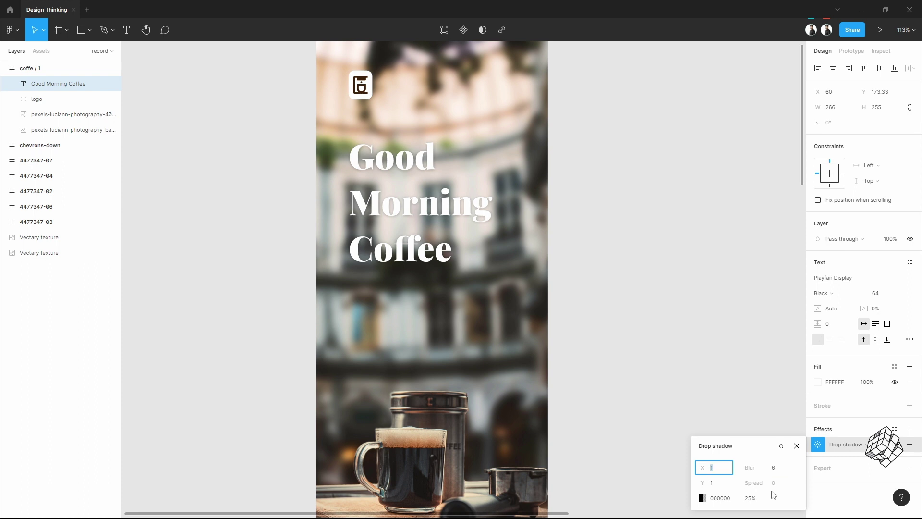
left_click(756, 497)
type("34")
left_click(797, 445)
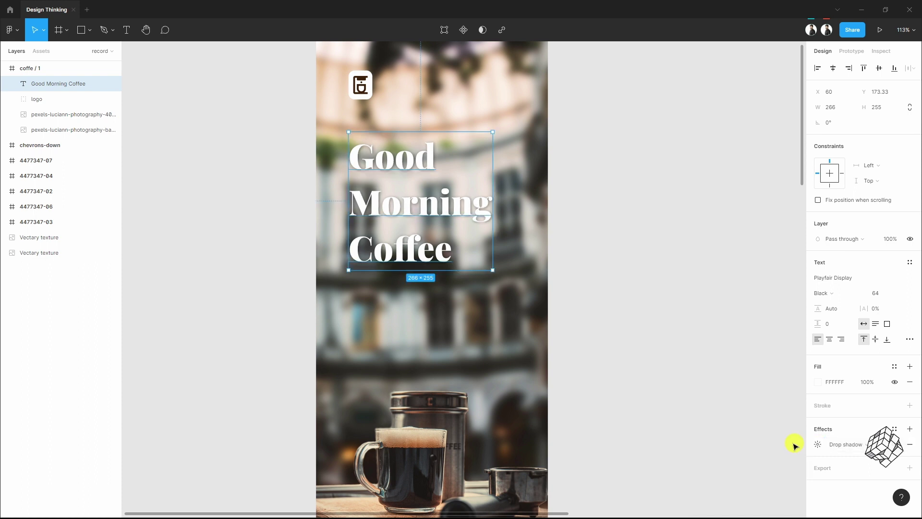
left_click(617, 327)
Step: Set the title's line height to 66
scroll(617, 327, "down", 2)
scroll(586, 228, "right", 2)
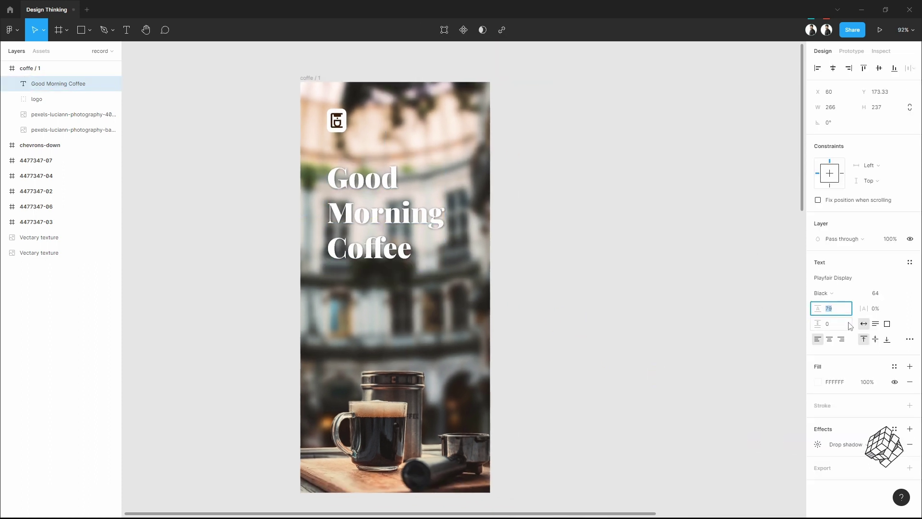
type("66")
key("Return")
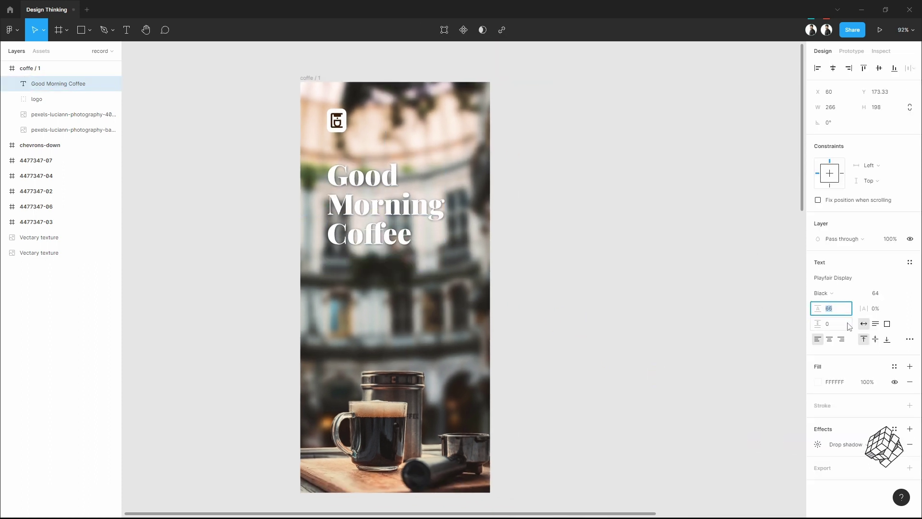
left_click(677, 311)
Step: Check the vertical spacing between the logo and the title
left_click(371, 205)
left_click(337, 120, "shift")
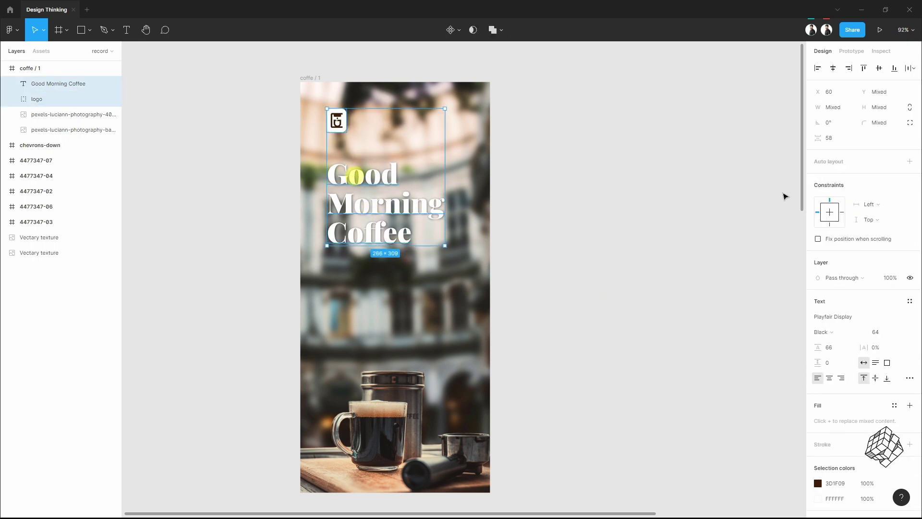
left_click(633, 247)
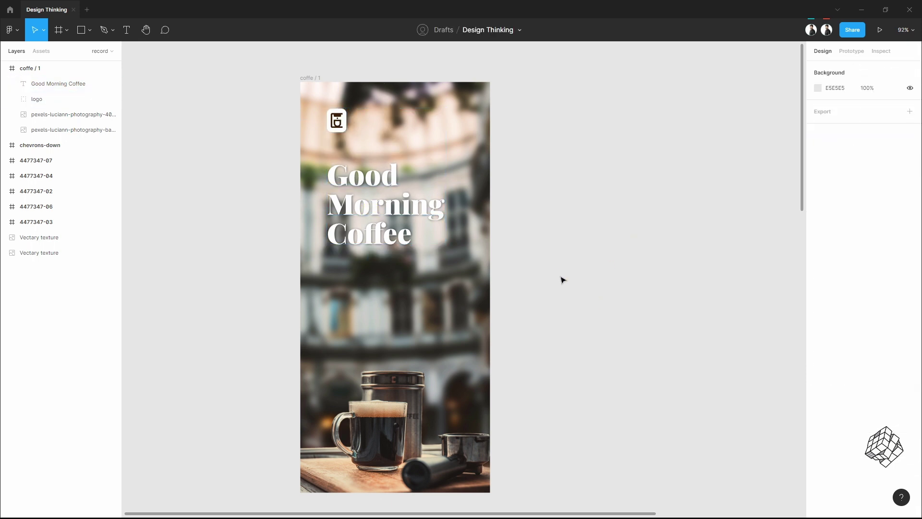
Step: Move the chevrons-down icon from the canvas into the coffe / 1 frame, below the title and centered horizontally
scroll(576, 290, "down", 10)
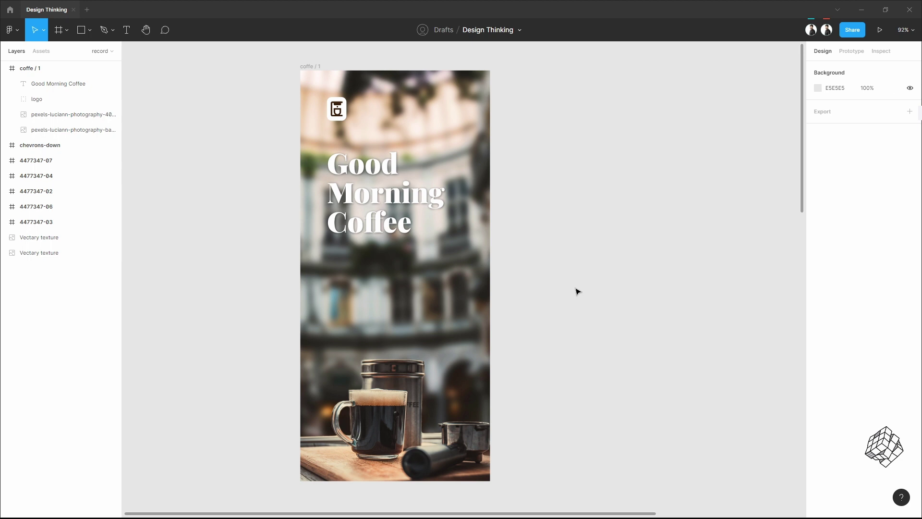
left_click_drag(534, 336, 477, 121)
left_click_drag(506, 136, 502, 444)
left_click_drag(474, 427, 548, 88)
scroll(517, 359, "up", 6)
left_click_drag(521, 84, 632, 365)
left_click_drag(712, 366, 416, 224)
Step: Set the vertical spacing between the title and the chevrons-down icon to 60
left_click(409, 143)
left_click(425, 248, "shift")
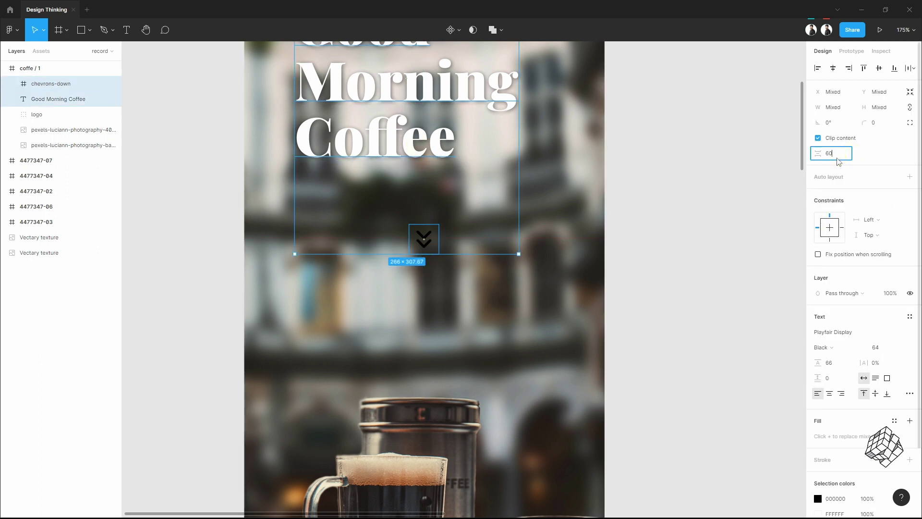
key("Return")
left_click(685, 251)
Step: Change the chevrons-down icon's color to FFFFFF
left_click(425, 237)
left_click(843, 436)
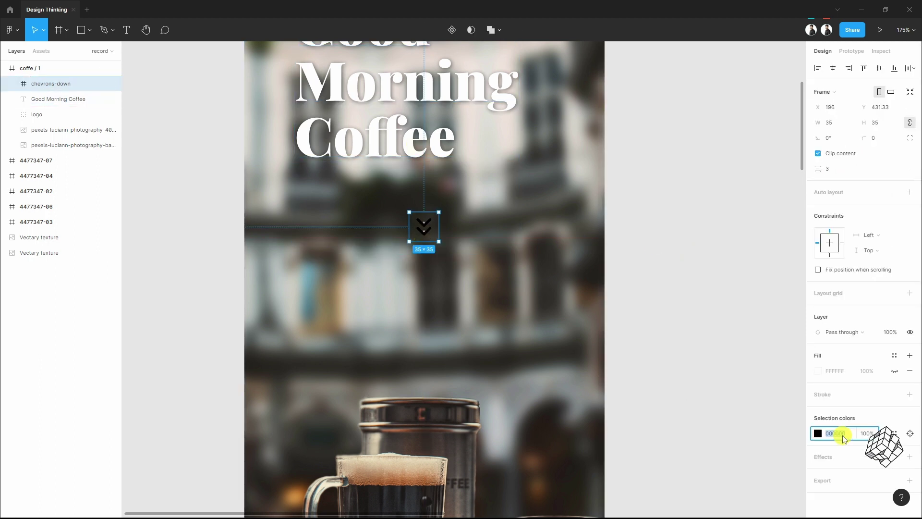
type("ffffff")
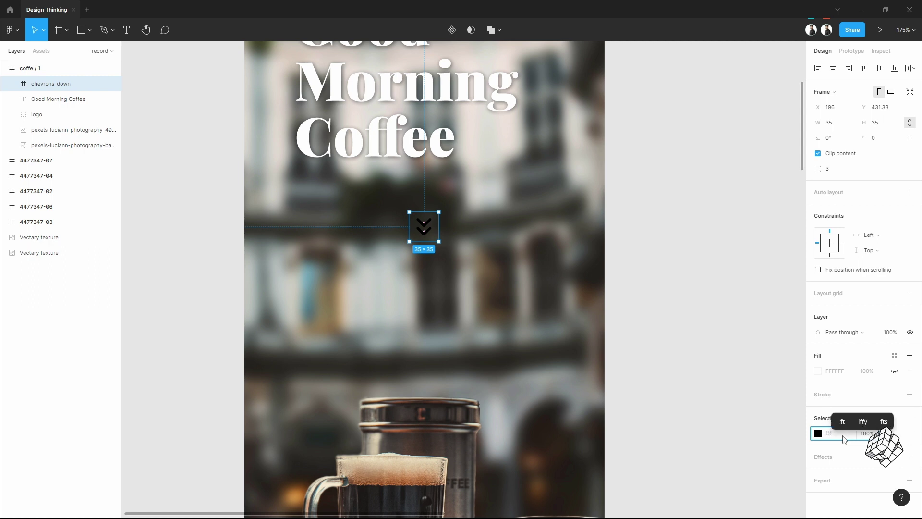
key("Return")
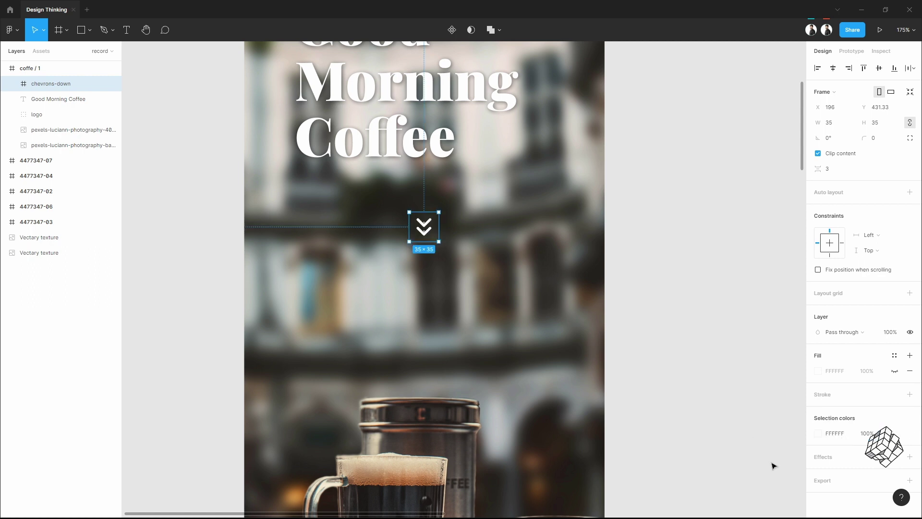
Step: Add a drop shadow to the chevrons-down icon with Y 1 and blur 7
scroll(768, 459, "down", 1)
left_click(832, 456)
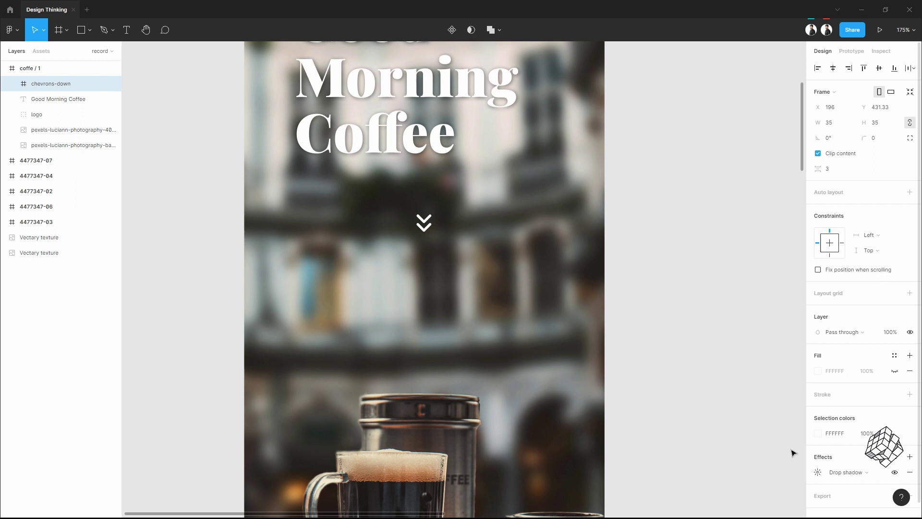
left_click(818, 472)
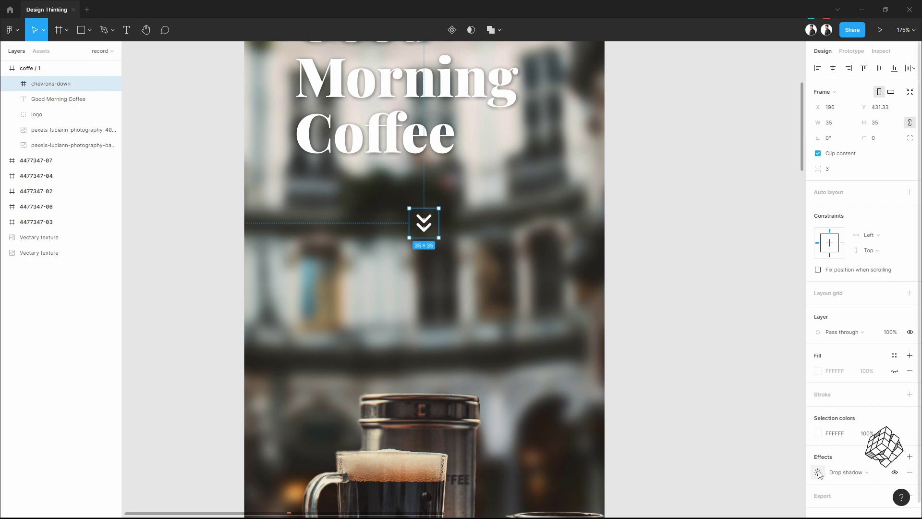
left_click(716, 460)
type("2")
key("Return")
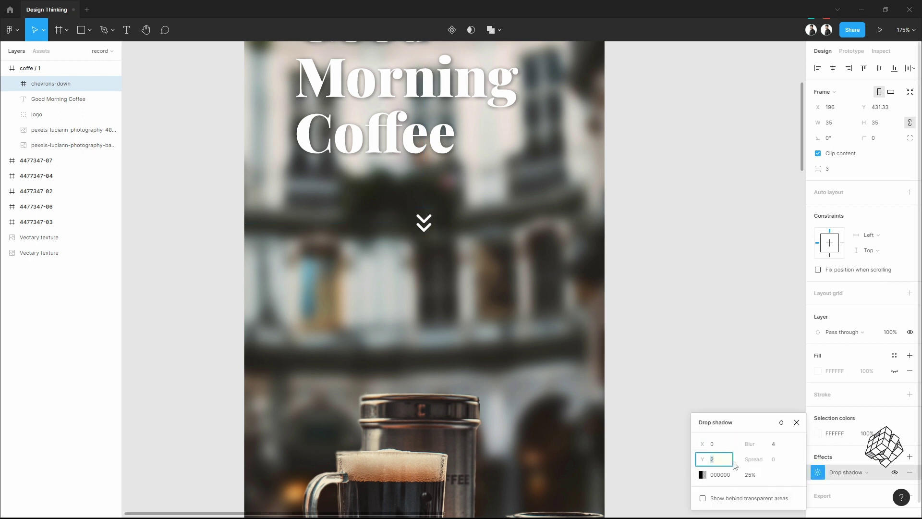
left_click(773, 445)
type("5")
left_click(713, 445)
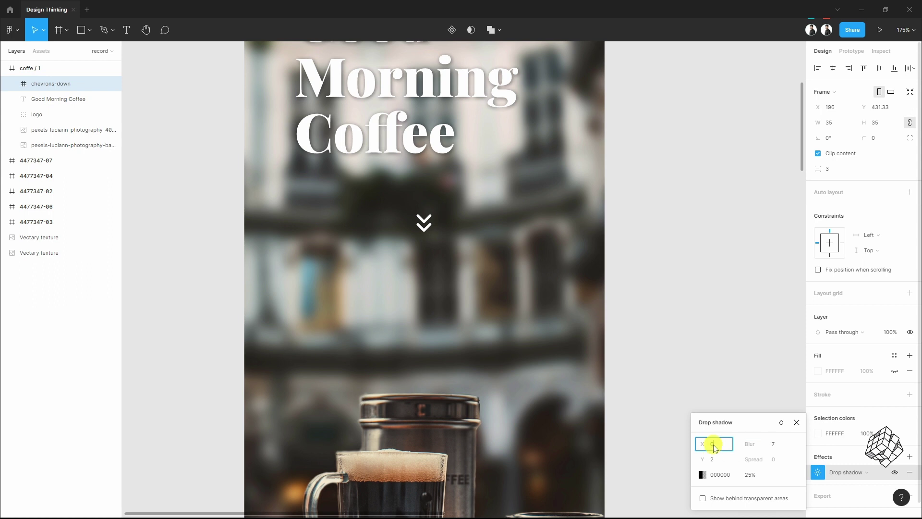
left_click(723, 460)
key("Down")
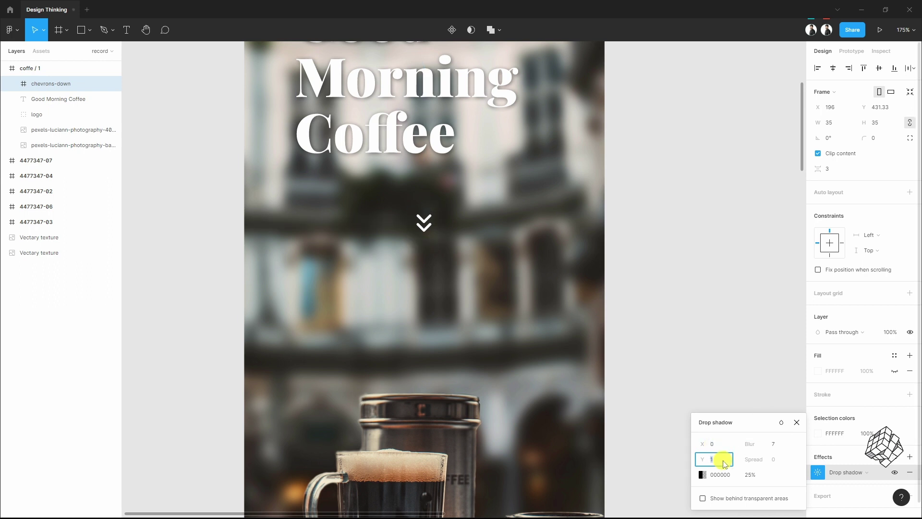
left_click(734, 379)
Step: Duplicate the coffe / 1 frame and place the copy beside it on the right, aligned at the same height
scroll(631, 336, "down", 5)
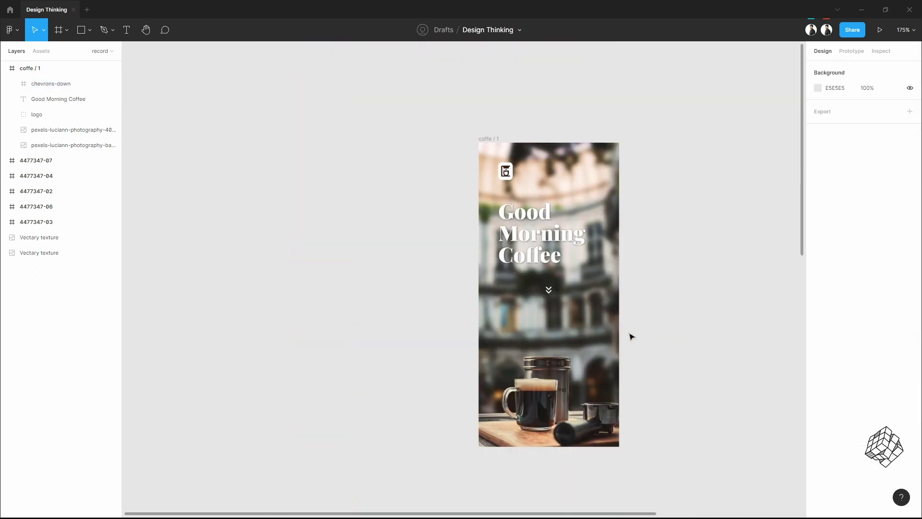
scroll(658, 308, "right", 5)
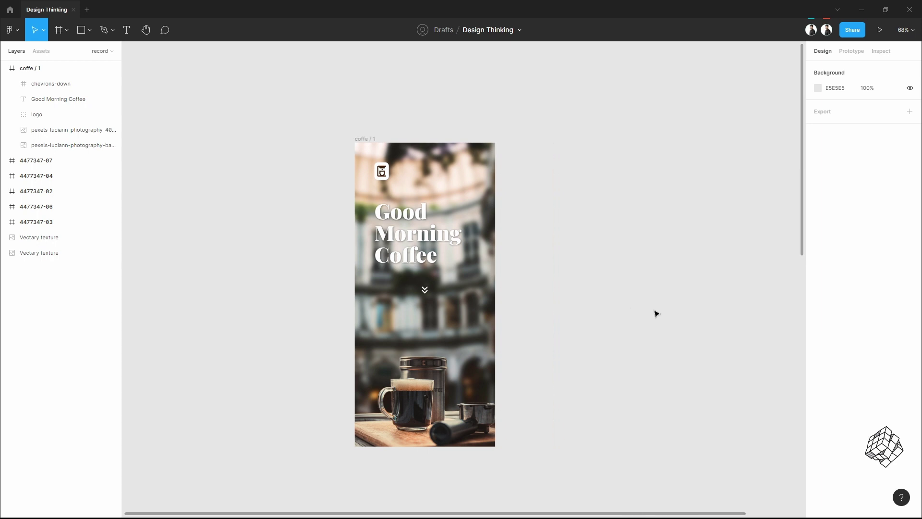
scroll(429, 262, "down", 2)
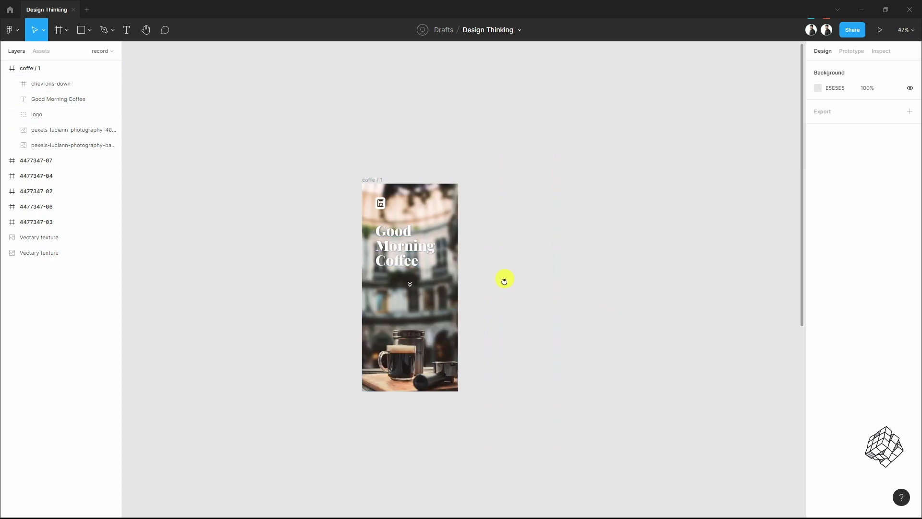
left_click_drag(504, 280, 448, 283)
left_click(313, 195, "alt")
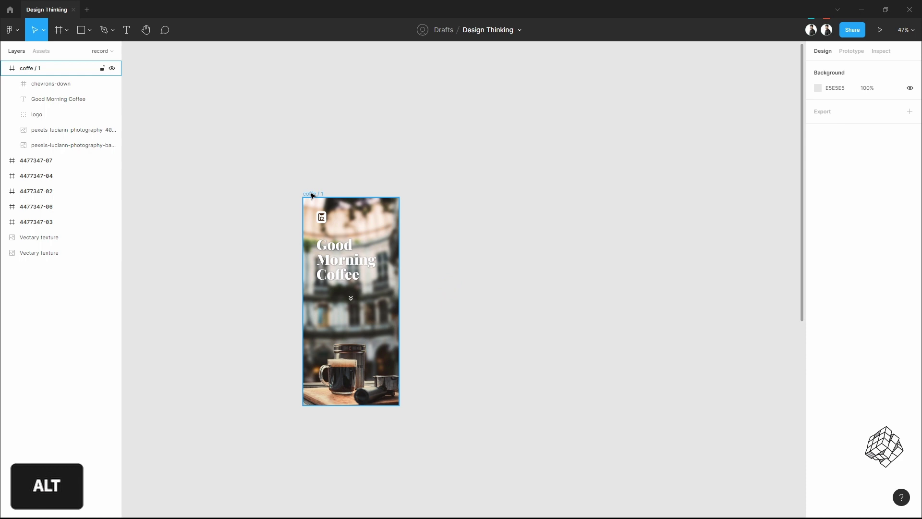
left_click(311, 194, "alt")
left_click_drag(314, 195, 441, 194)
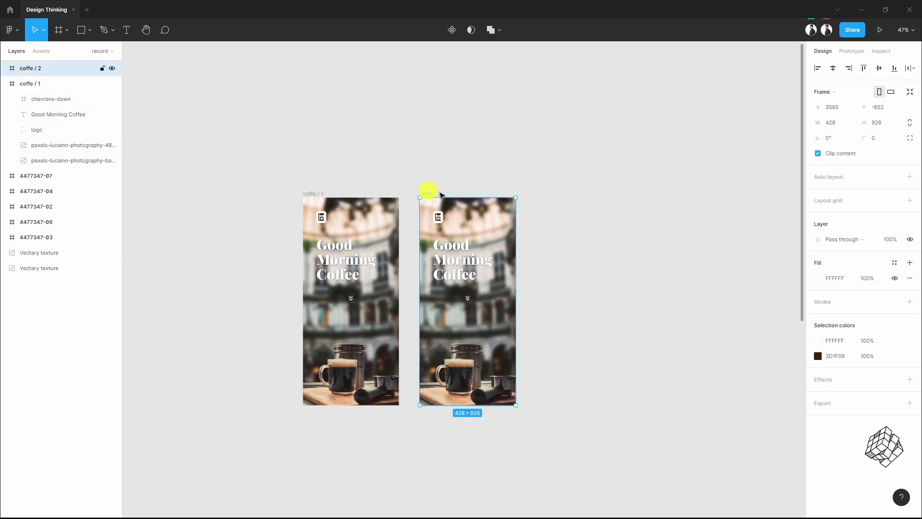
left_click(588, 223)
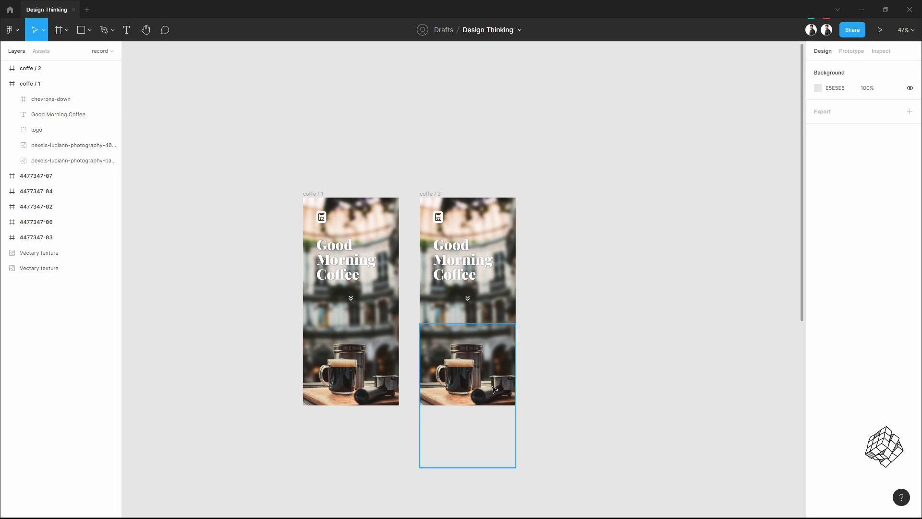
Step: Set the font size of the title in the coffe / 2 frame to 36
scroll(492, 276, "up", 5)
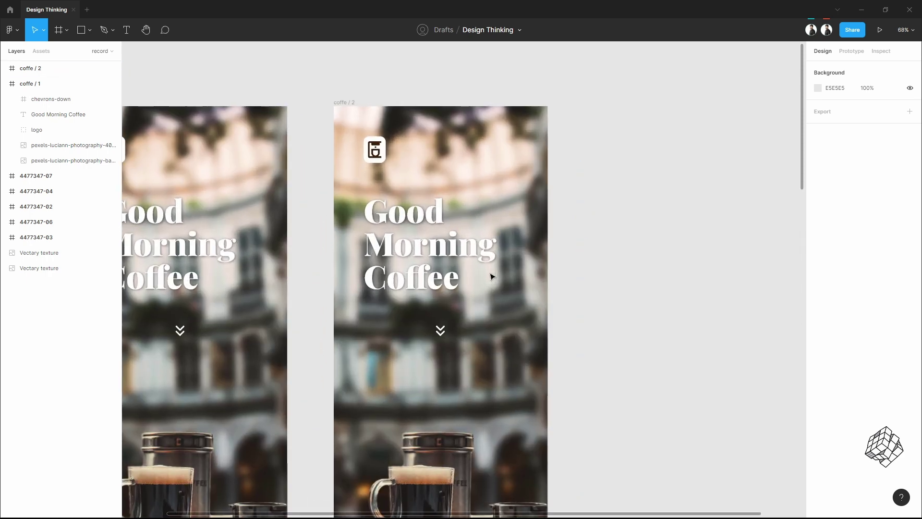
left_click(437, 250)
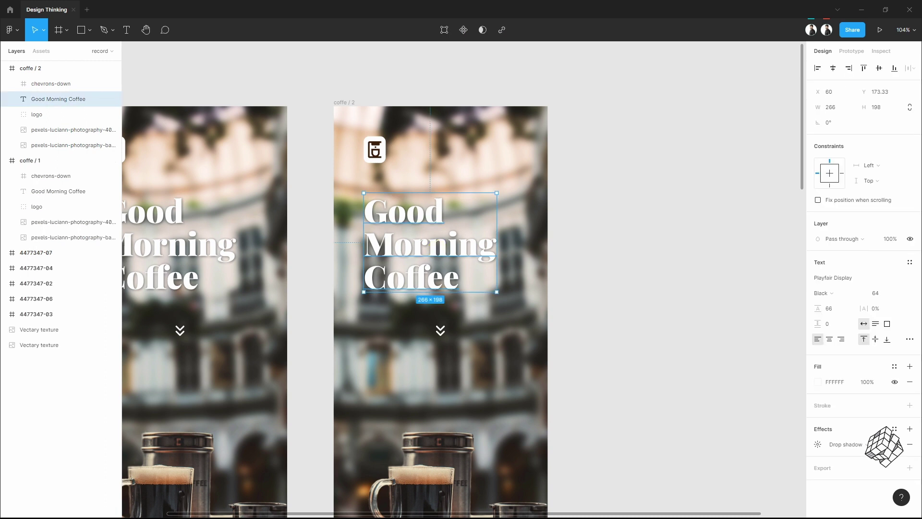
left_click(885, 298)
type("36")
key("Return")
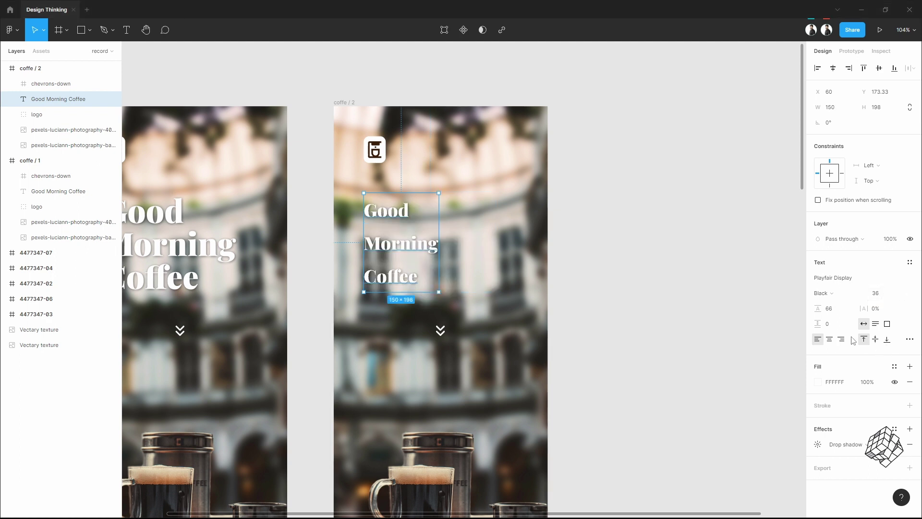
Step: Reduce the line height of the title in the coffe / 2 frame to 38
left_click(840, 309)
key("Down")
key("Down")
key("Down")
key("Down")
key("Down")
key("Down")
key("Down")
key("Down")
key("Down")
key("Down")
key("Down")
key("Down")
key("Down")
key("Down")
key("Down")
key("Down")
key("Down")
key("Down")
key("Down")
key("Down")
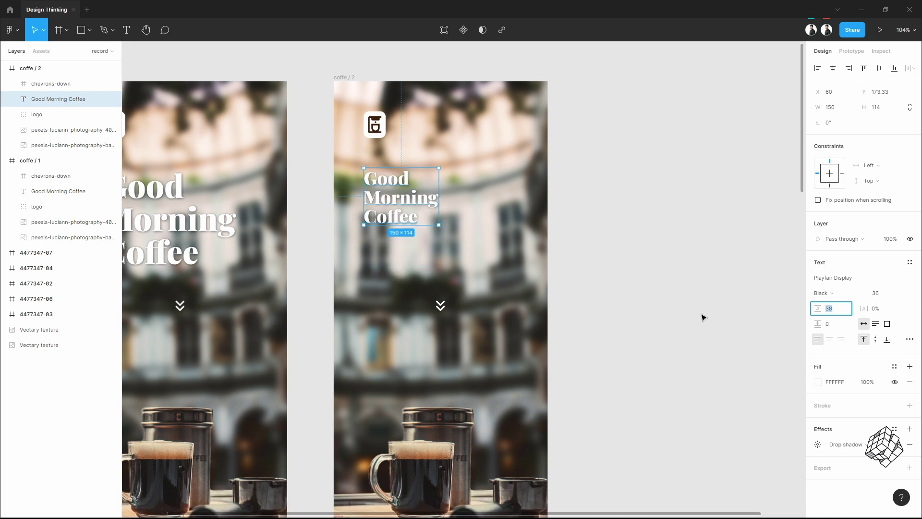
Step: Move the foreground coffee photo in the coffe / 2 frame up until the whole wooden tabletop fits within the frame
scroll(701, 317, "down", 2)
left_click_drag(434, 409, 444, 294)
left_click(644, 279)
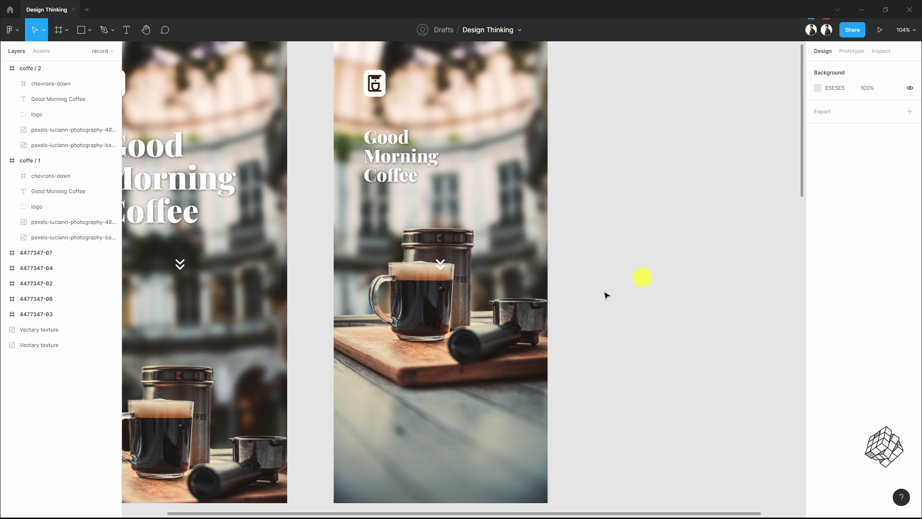
Step: Move the chevrons-down icon in the coffe / 2 frame straight down to just above the frame's lower edge
scroll(606, 295, "left", 1)
left_click_drag(488, 260, 487, 483)
left_click(612, 351)
scroll(613, 351, "down", 1)
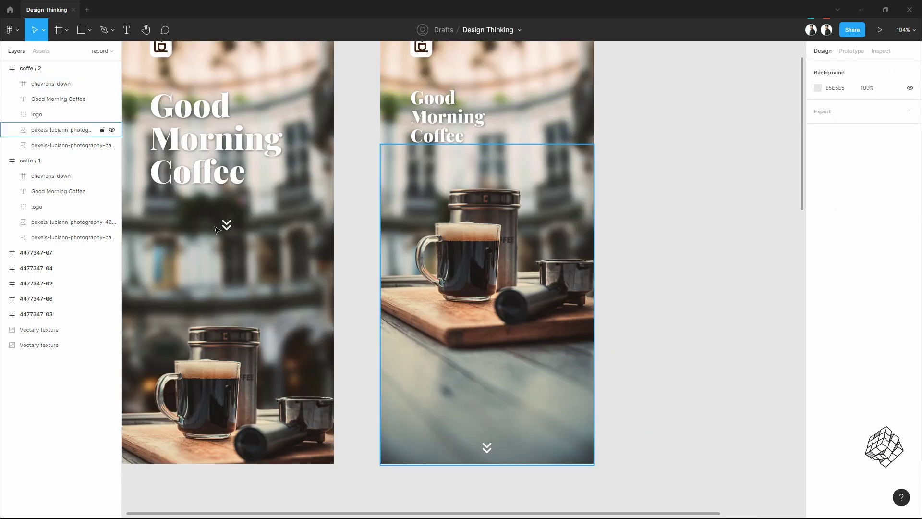
Step: Draw a rectangle about 428 × 294 across the full width of the coffe / 2 frame, over the coffee photo's lower part
left_click(81, 30)
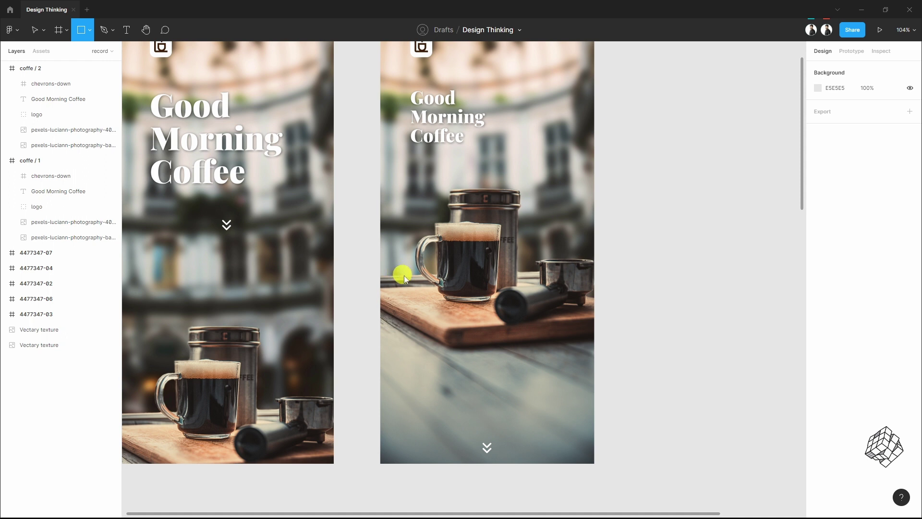
left_click_drag(397, 268, 594, 413)
left_click_drag(397, 330, 381, 330)
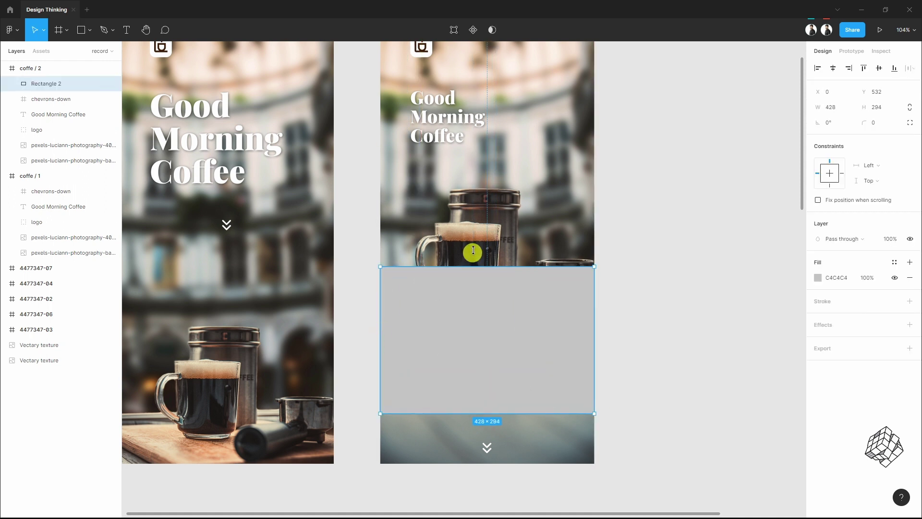
Step: Extend the rectangle in the coffe / 2 frame to 428 × 532, reaching the frame's lower edge, and order it beneath the logo, title and chevrons
left_click_drag(472, 269, 473, 197)
left_click_drag(532, 413, 528, 463)
key("ctrl+[")
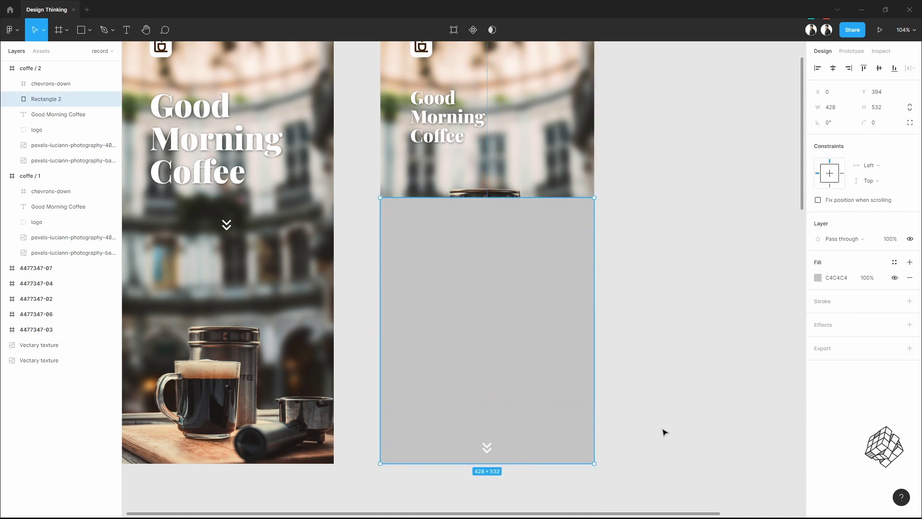
key("ctrl+[")
key("ctrl+[")
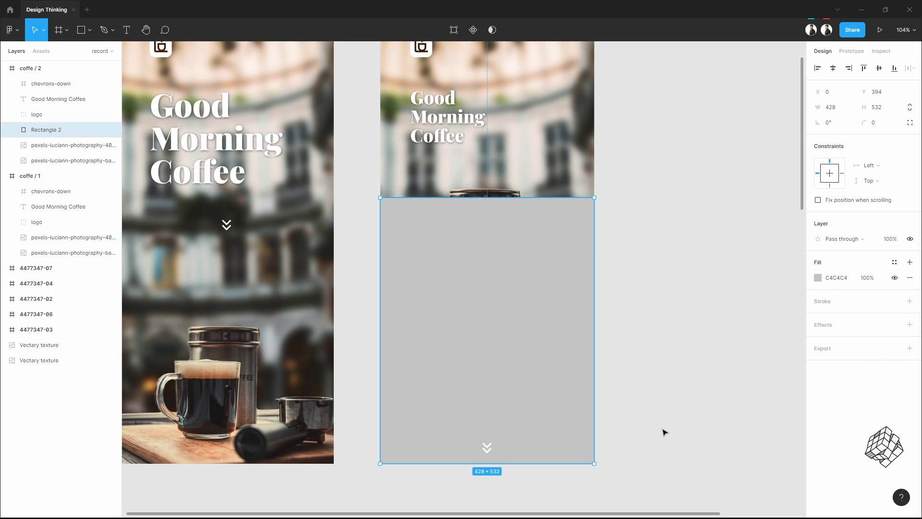
Step: Set the fill colour of the rectangle in the coffe / 2 frame to 140702
left_click(831, 277)
type("140702")
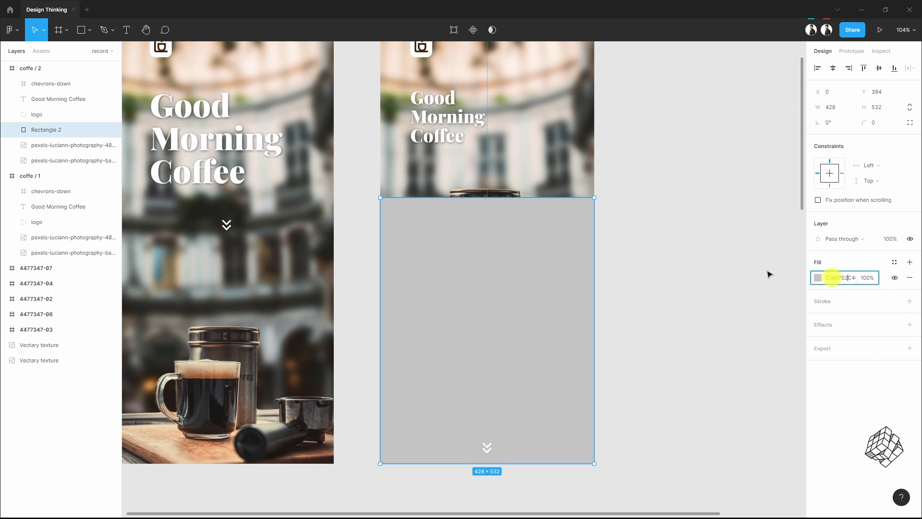
left_click(764, 286)
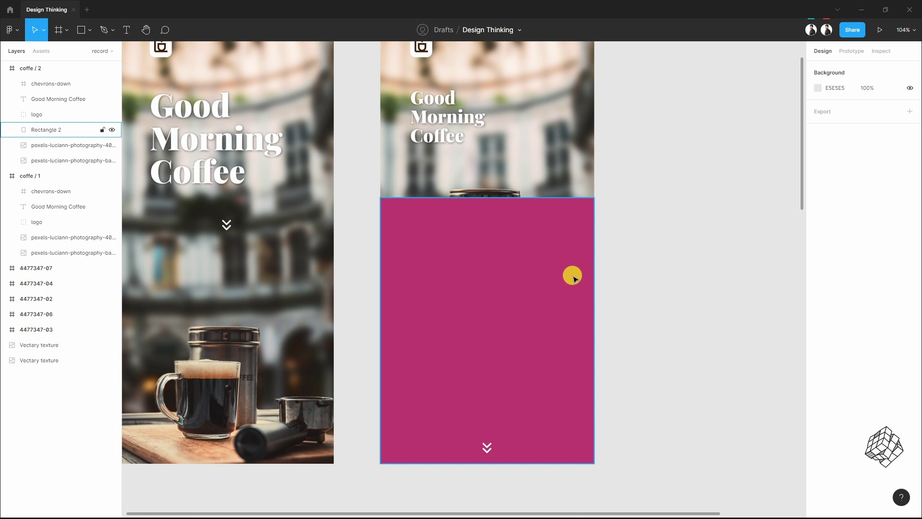
Step: Change the rectangle's fill to a vertical linear gradient of 140702, from 0% opacity at its upper edge to 100% at its lower edge
left_click(508, 275)
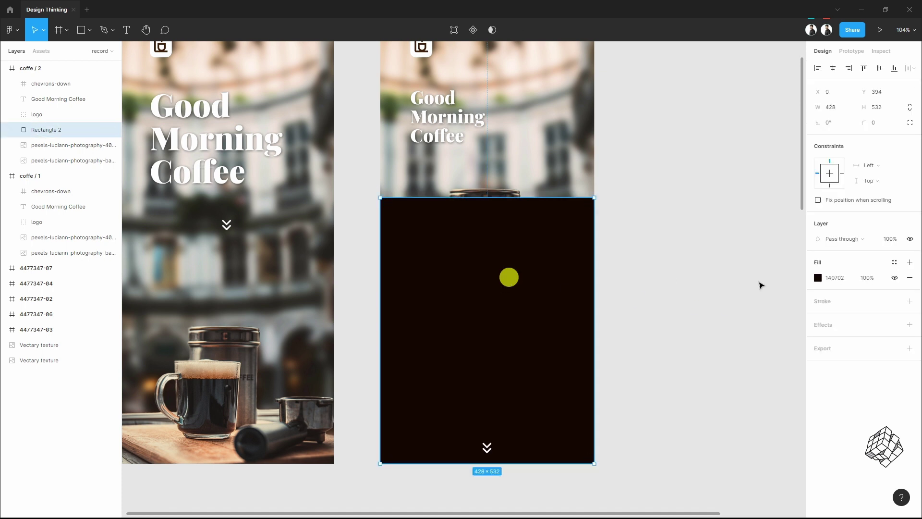
left_click(818, 277)
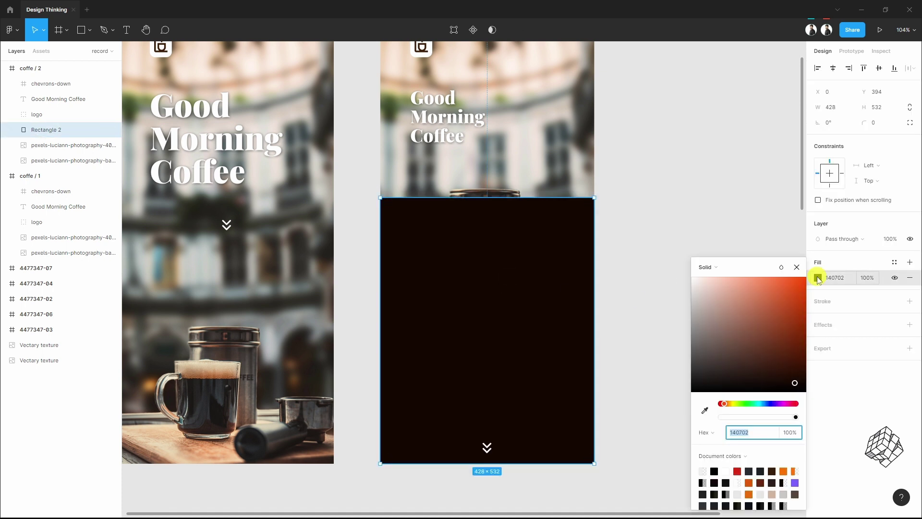
left_click(714, 273)
left_click(735, 277)
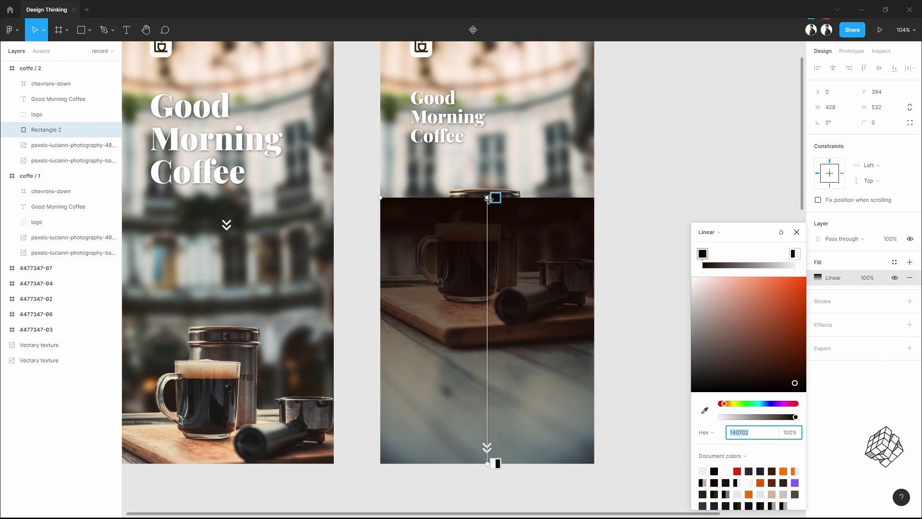
mouse_move(698, 255)
left_mouse_down()
mouse_move(784, 254)
mouse_move(686, 258)
left_mouse_up()
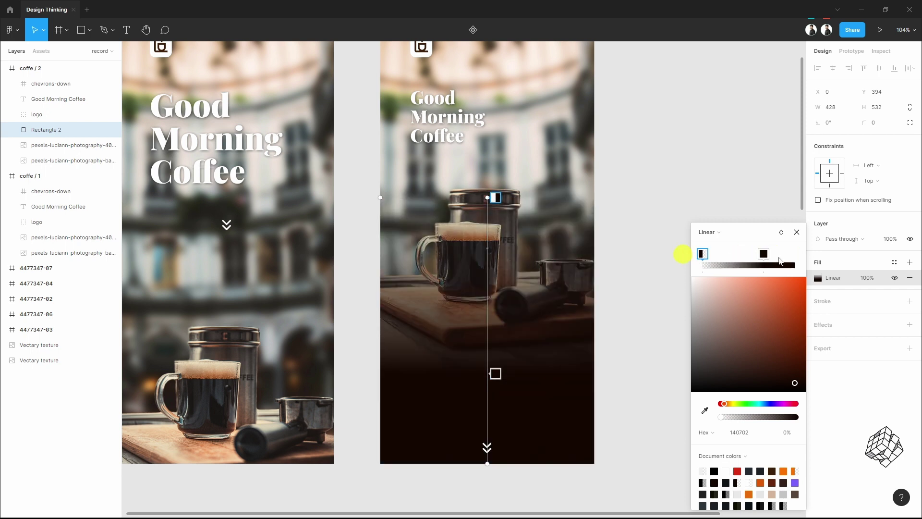
left_click_drag(764, 253, 804, 257)
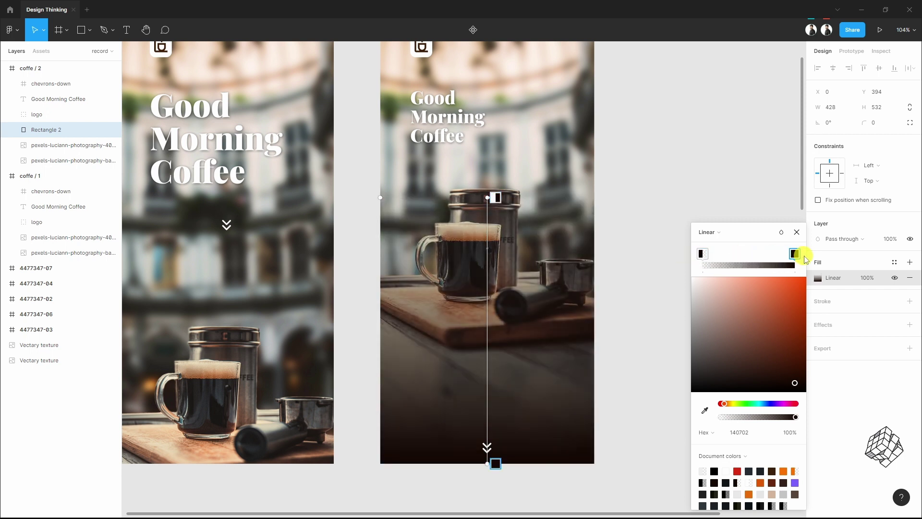
Step: Add the pasted tagline "Sip on the freshly brewed coffee for a refreshing start to your day" over the dark area of the coffe / 2 frame
left_click(677, 272)
scroll(661, 317, "down", 1)
left_click_drag(660, 318, 597, 328)
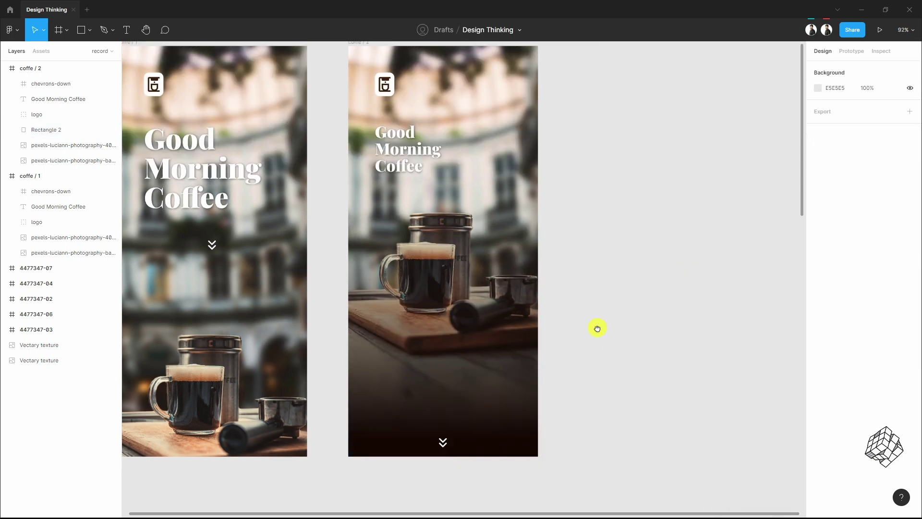
left_click(127, 30)
left_click(399, 382)
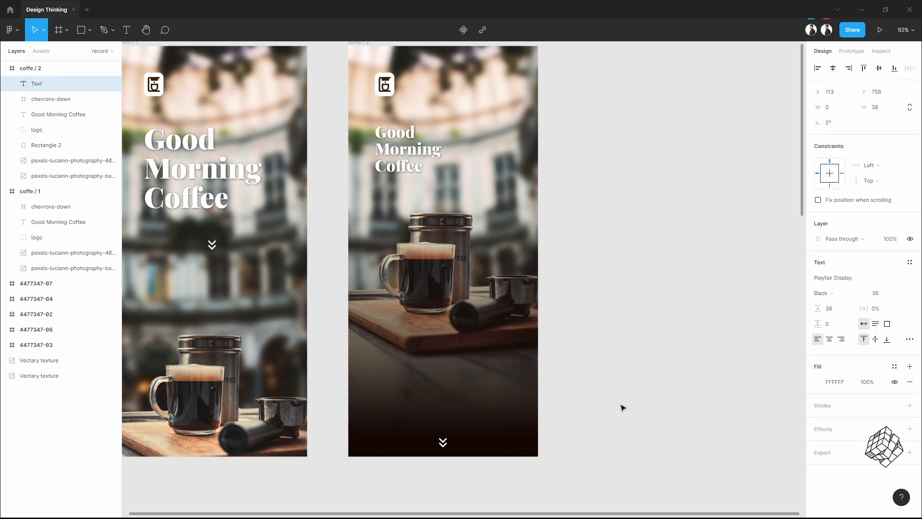
key("ctrl+v")
key("Escape")
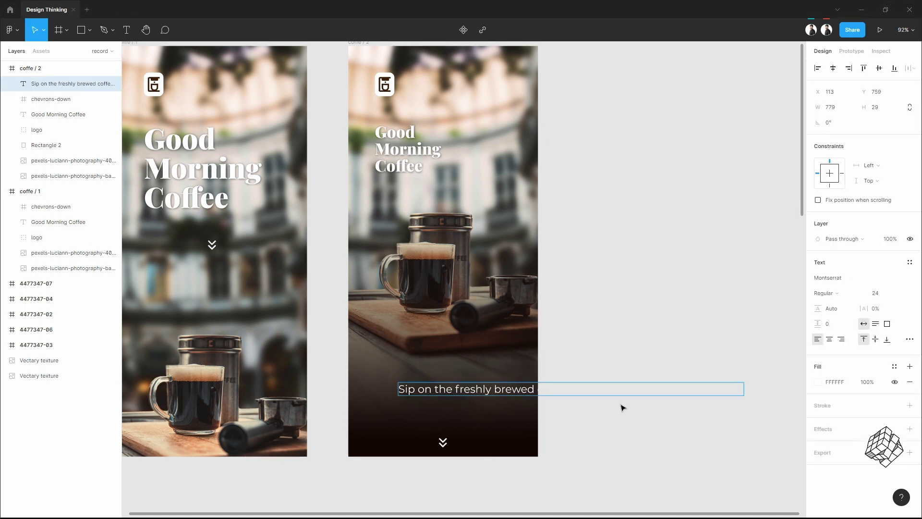
Step: Set the tagline's width to 350, centre-align its text, and centre it horizontally above the chevrons at X 38, Y 745
left_click(838, 110)
type("350")
key("Return")
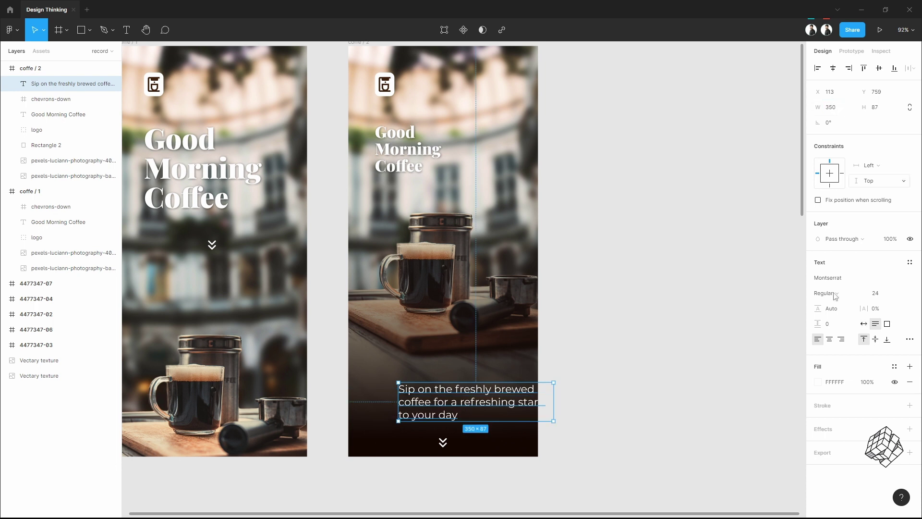
left_click(830, 339)
left_click_drag(490, 401, 459, 396)
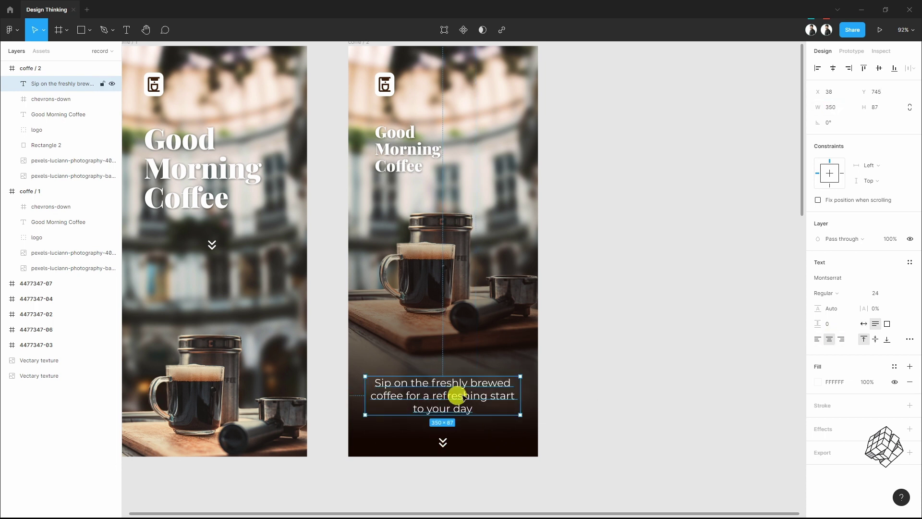
left_click(666, 414)
key("ctrl+z")
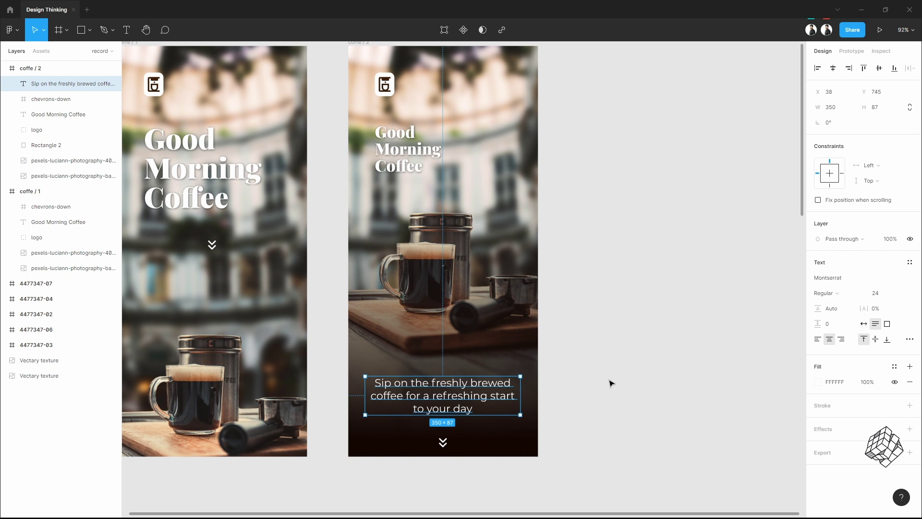
left_click(610, 382)
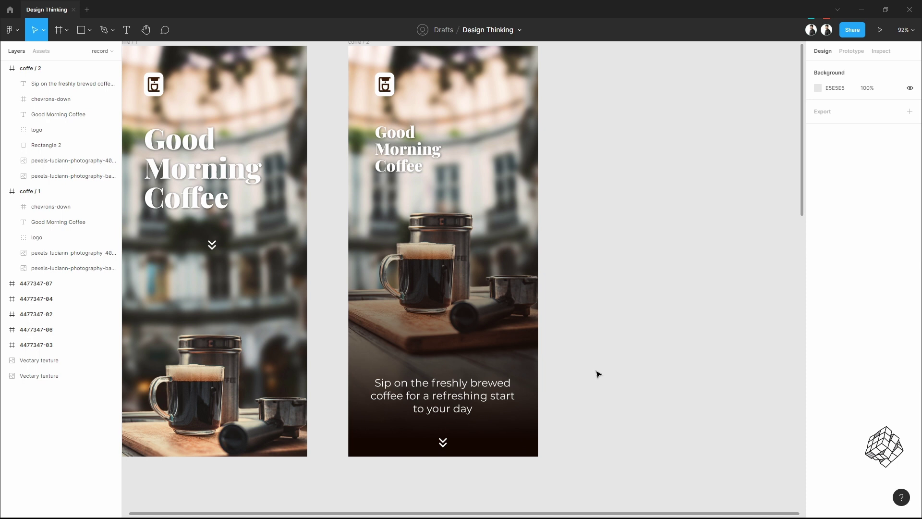
Step: Copy the gradient rectangle and the tagline from the coffe / 2 frame into the coffe / 1 frame
scroll(598, 374, "down", 3)
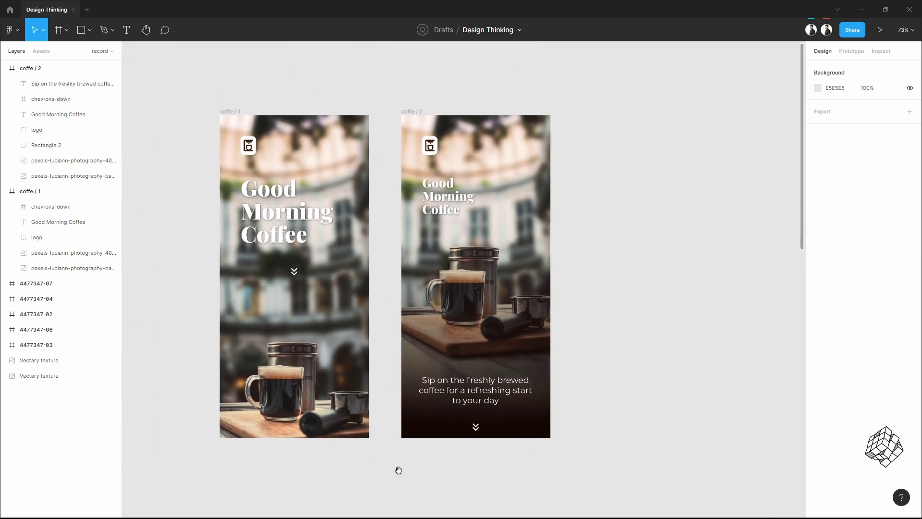
left_click_drag(398, 470, 548, 476)
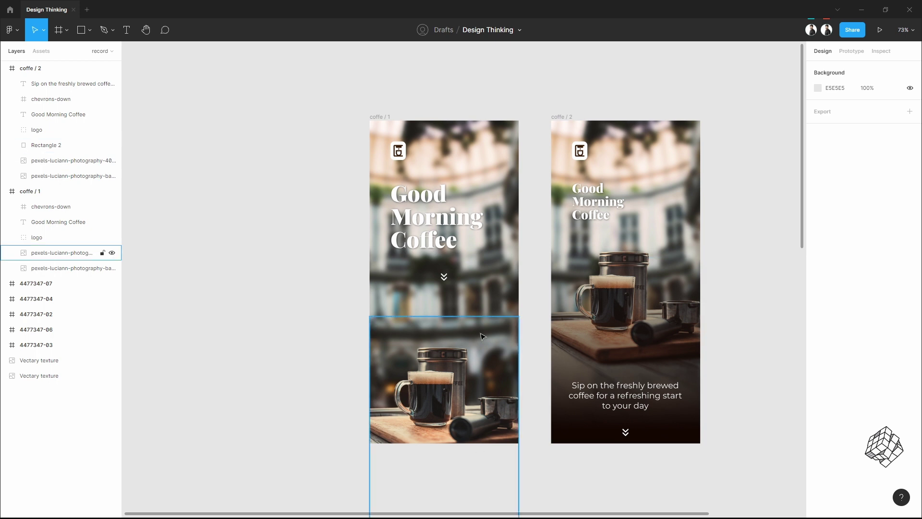
left_click(627, 319)
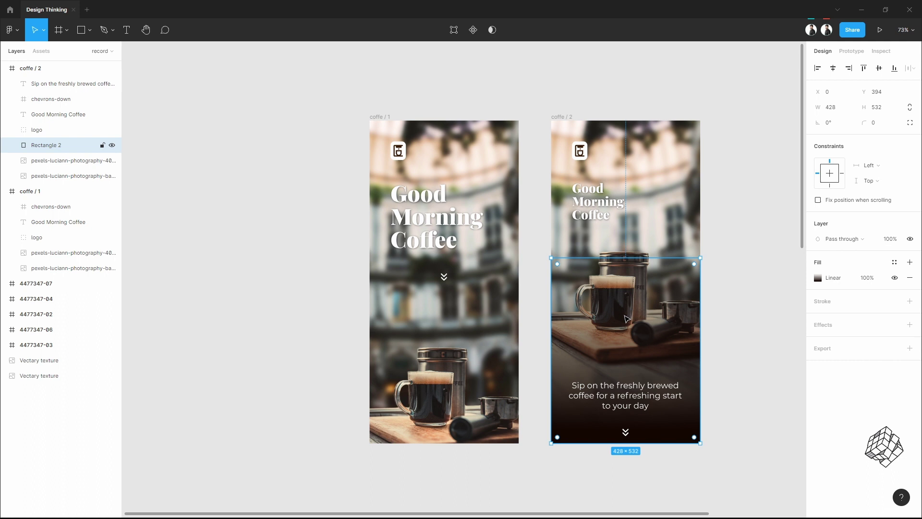
left_click(628, 398, "shift")
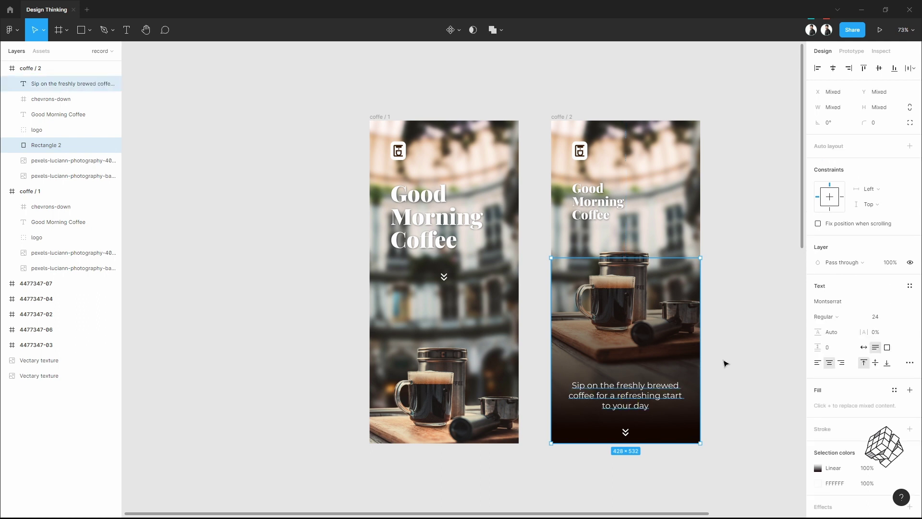
left_click(380, 116)
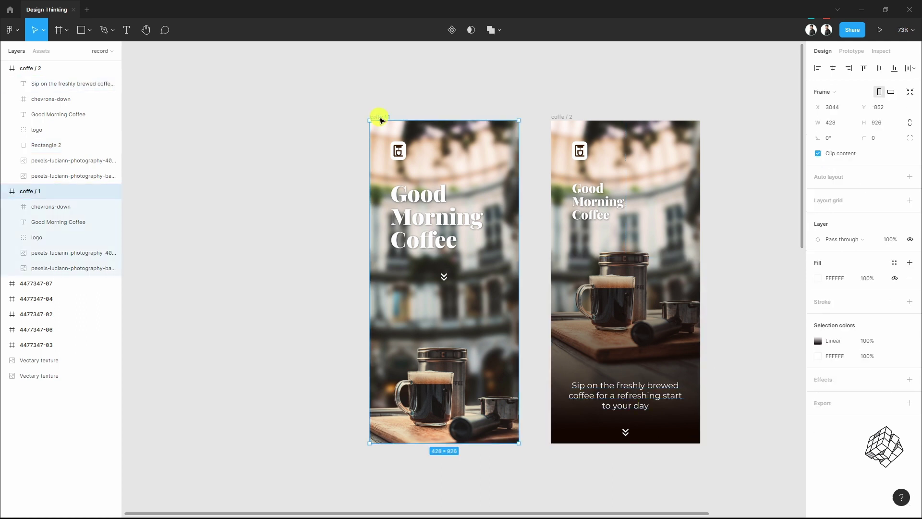
key("ctrl+v")
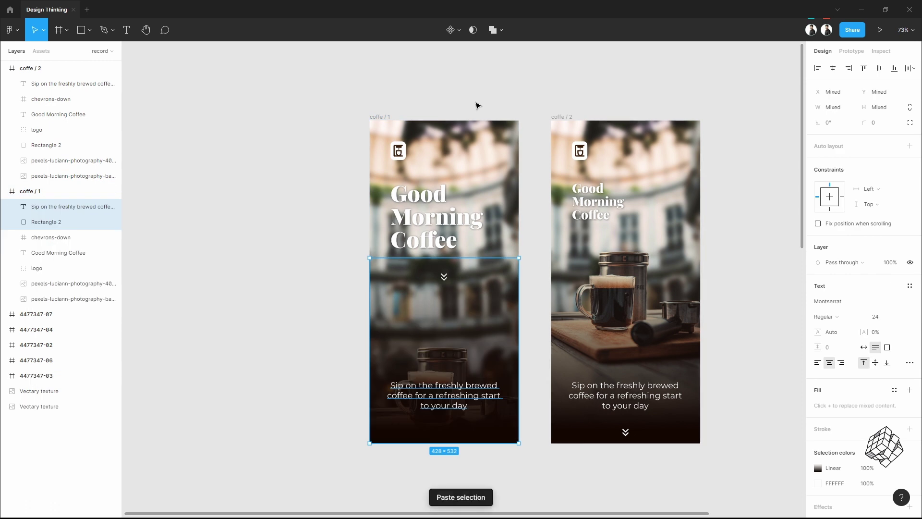
Step: Move the copied rectangle and tagline in the coffe / 1 frame straight down until they sit hidden just below its lower edge
left_click_drag(497, 258, 497, 398)
key("Down")
key("Down")
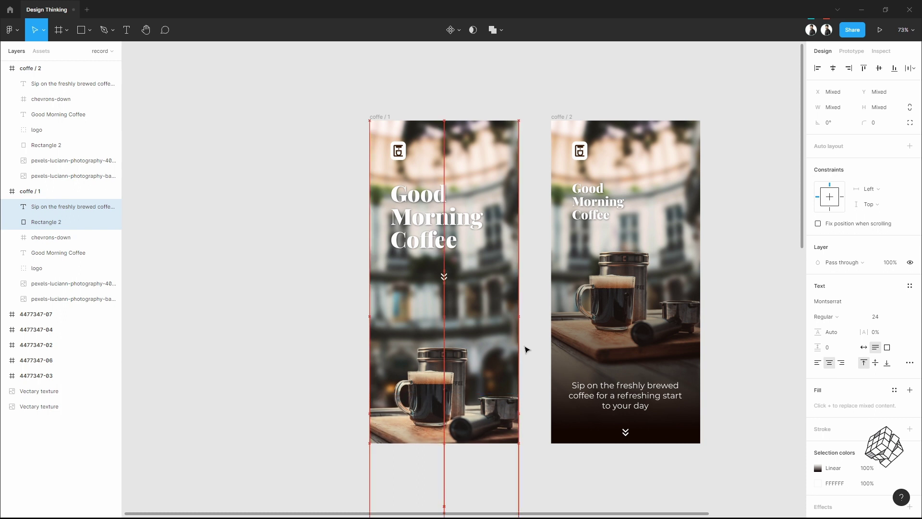
key("Down")
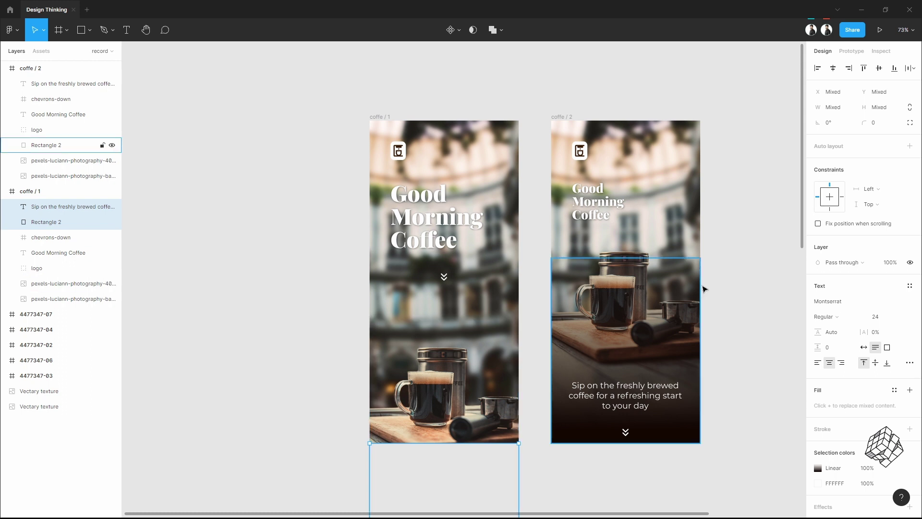
left_click(735, 267)
Step: Move the blurred background photo in the coffe / 2 frame straight up to Y -99
left_click_drag(741, 281, 575, 304)
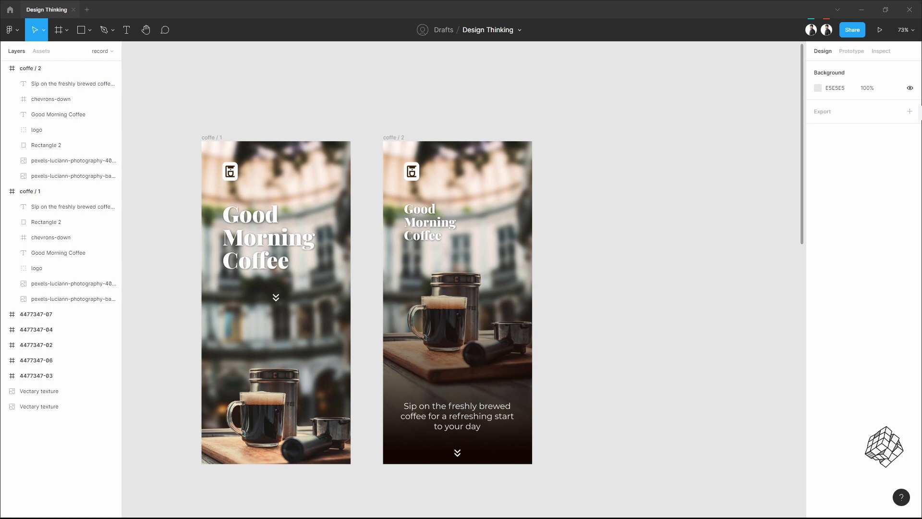
left_click(588, 286)
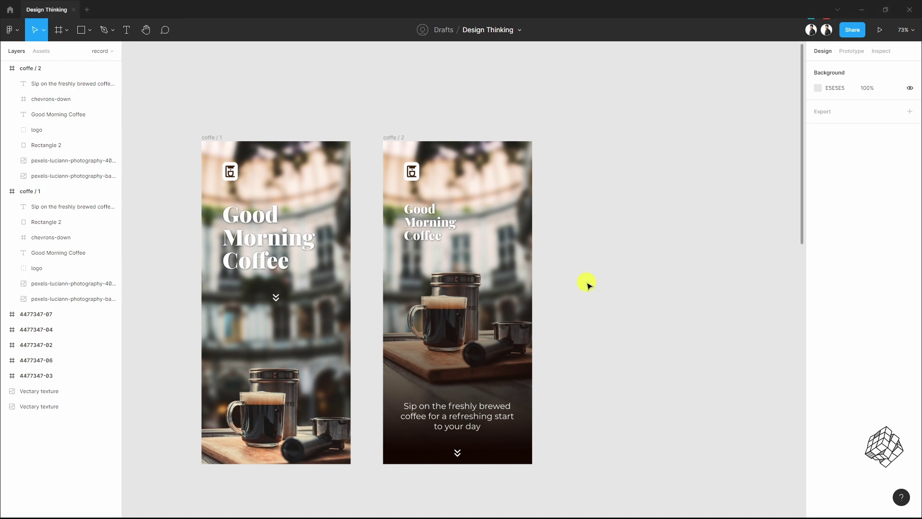
left_click(497, 200)
scroll(497, 200, "down", 2)
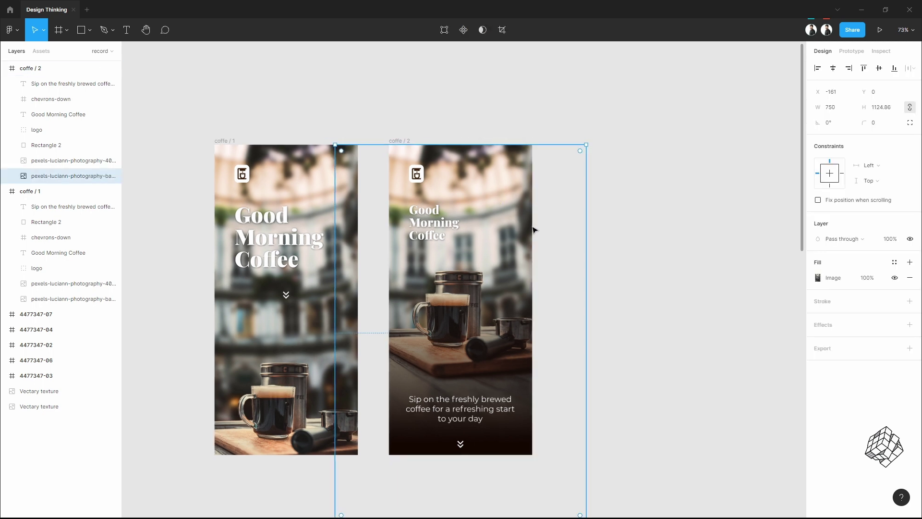
left_click_drag(502, 212, 505, 189)
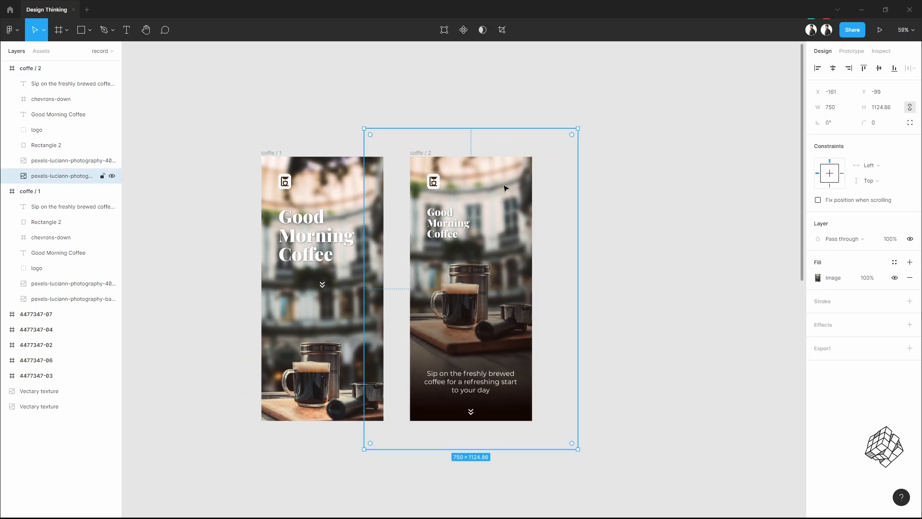
left_click(639, 242)
Step: Duplicate the coffe / 2 frame to its right as coffe / 3, keeping the same gap as between the first two frames
scroll(597, 329, "right", 3)
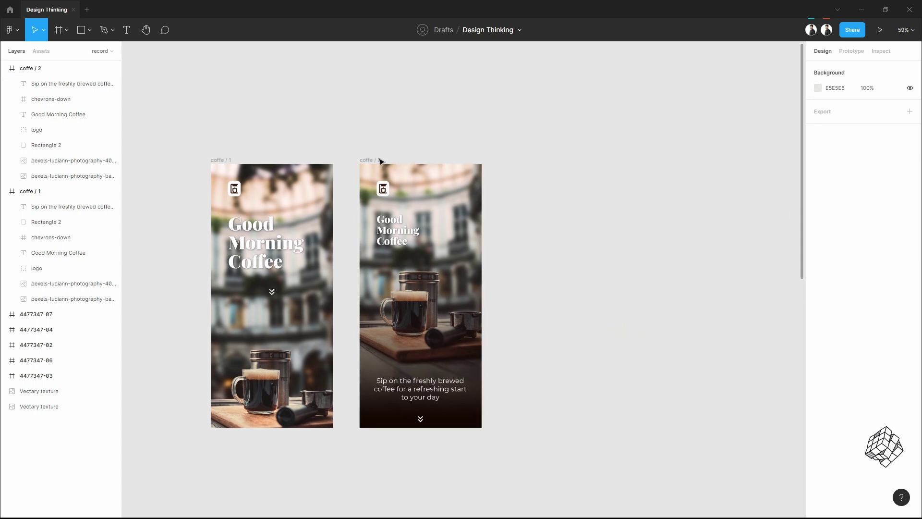
left_click(372, 161)
left_click_drag(373, 161, 520, 154)
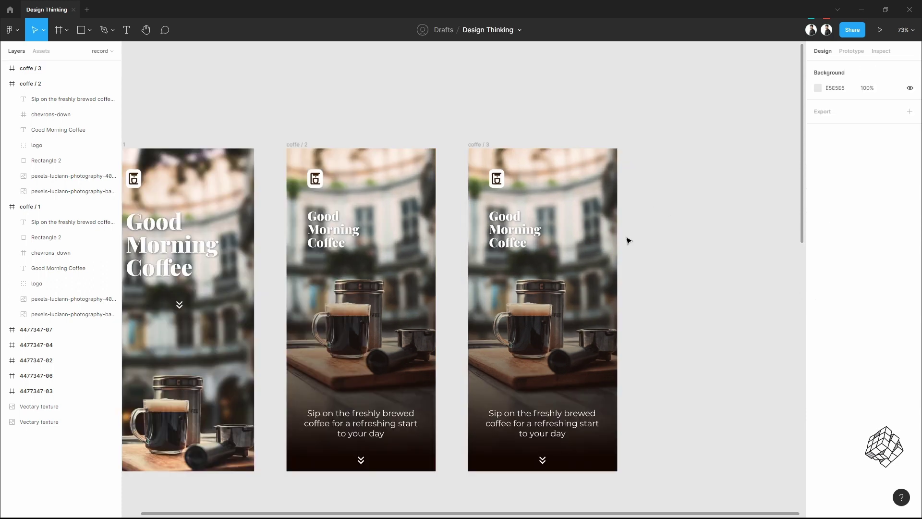
Step: Move the blurred background photo in the coffe / 3 frame up until its darker street part fills the upper area
double_click(598, 237)
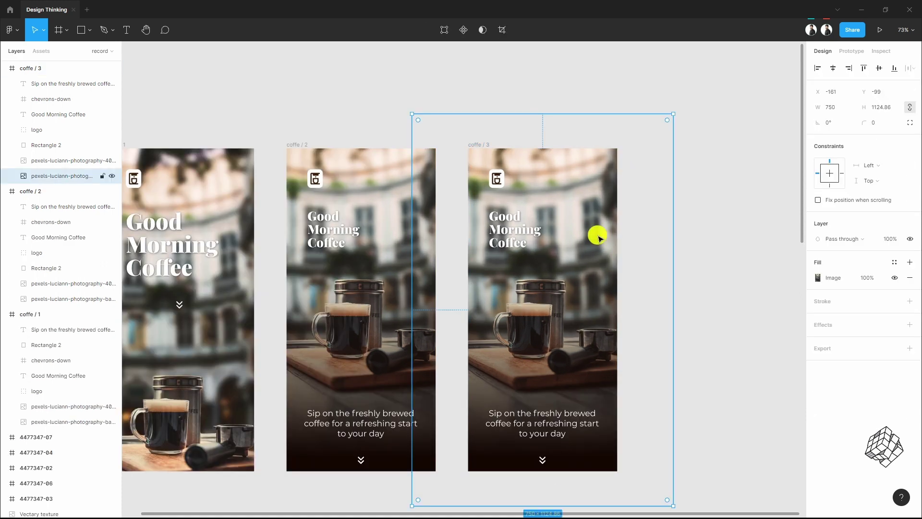
left_click_drag(600, 240, 597, 184)
Step: Shorten the gradient rectangle in the coffe / 3 frame to just above the tagline, and move the foreground coffee photo up to Y -61
left_click(560, 358)
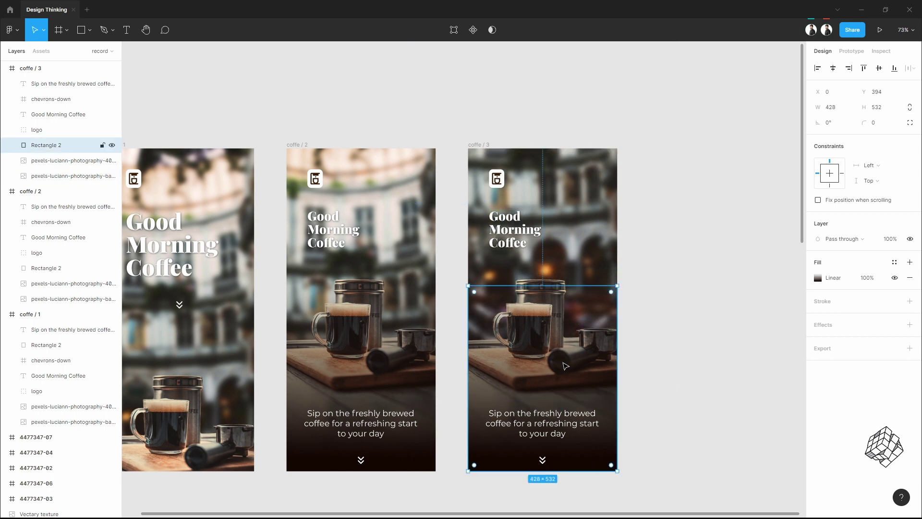
left_click_drag(562, 287, 562, 229)
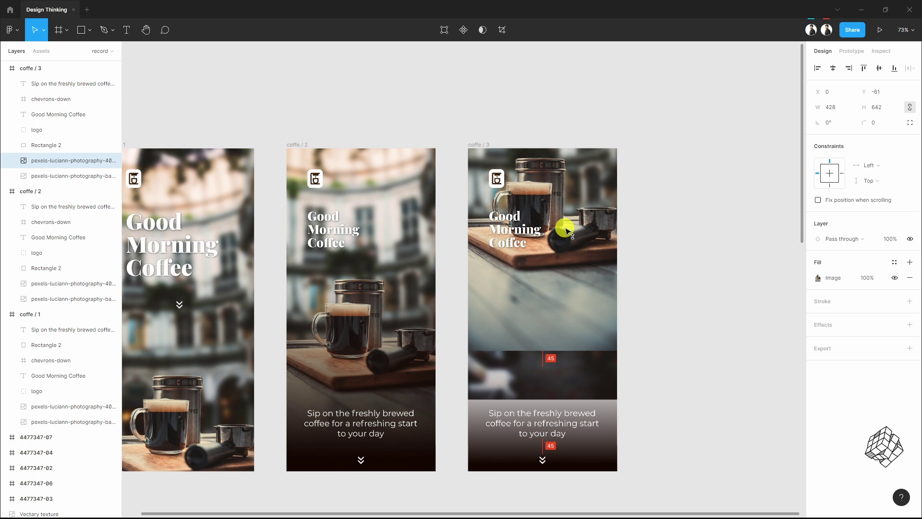
left_click(658, 215)
Step: Set the Good Morning Coffee title in the coffe / 3 frame to font size 14 with Auto line height
scroll(585, 225, "up", 5)
left_click(59, 114)
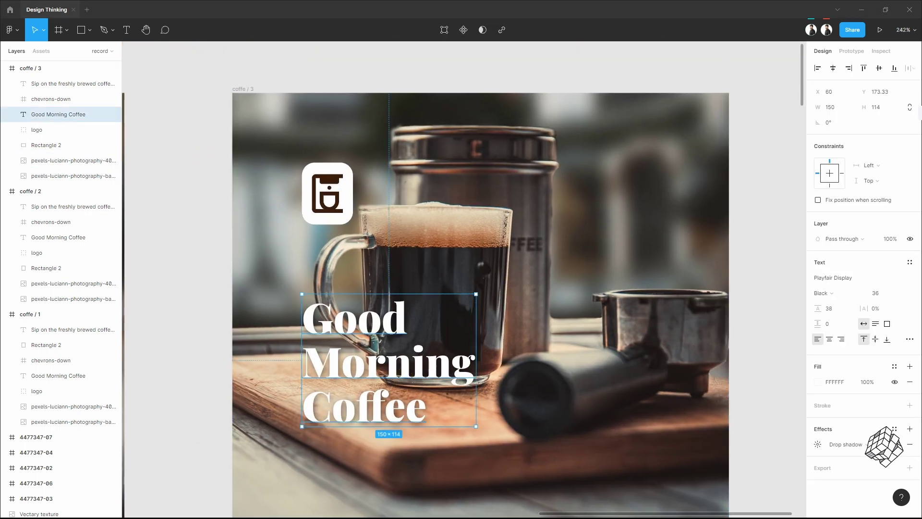
left_click(887, 294)
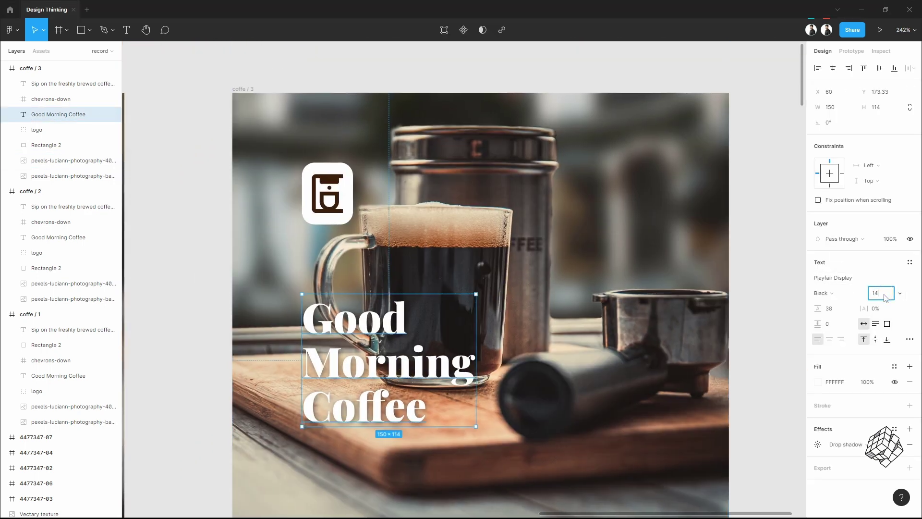
type("14")
key("Return")
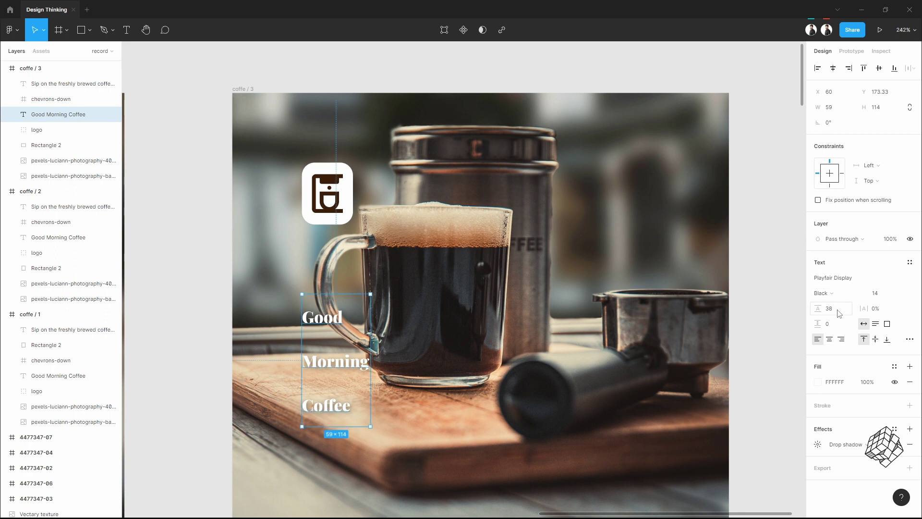
left_click(842, 312)
type("auto")
key("Return")
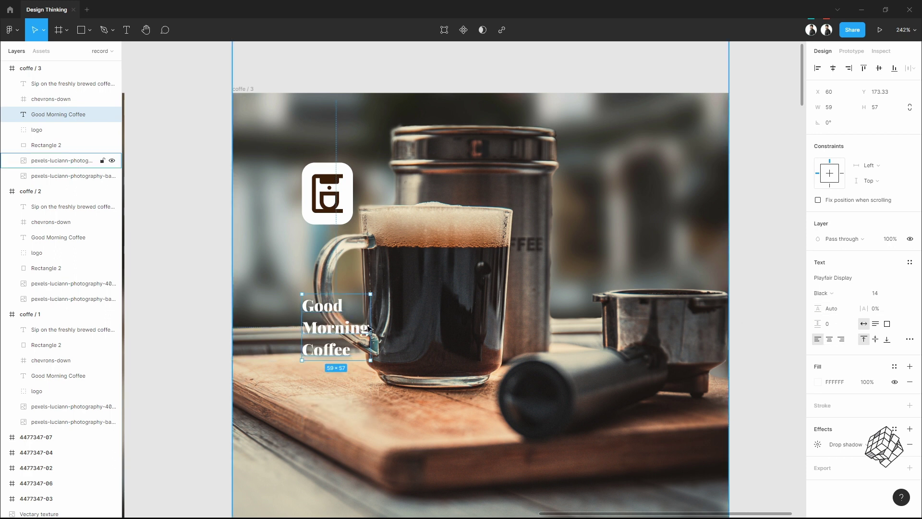
Step: Move the small Good Morning Coffee title in the coffe / 3 frame beside the logo, vertically aligned with it
left_click_drag(354, 305, 411, 199)
left_click(844, 305)
key("Down")
key("Down")
key("Down")
key("Down")
key("Right")
key("Right")
key("Right")
key("Right")
key("Right")
key("Left")
key("Left")
key("Left")
left_click(748, 230)
scroll(736, 258, "down", 10, "ctrl")
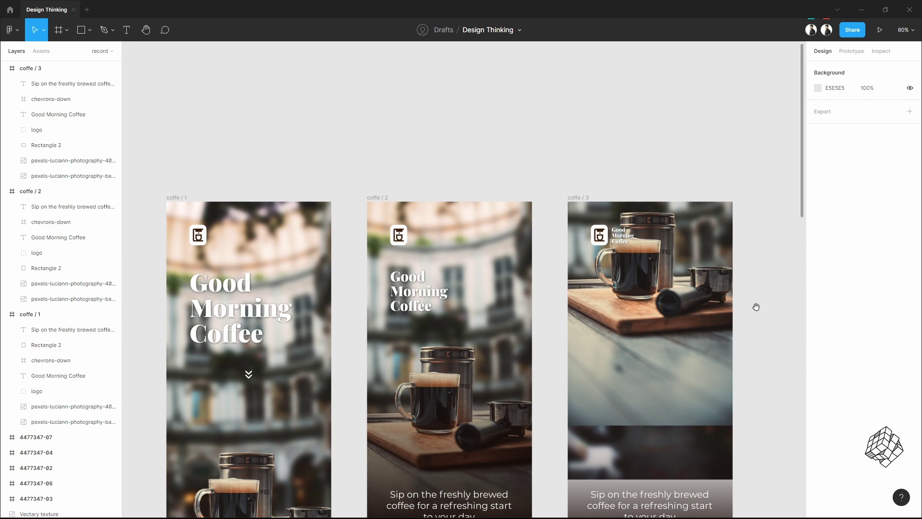
Step: Extend the gradient rectangle in the coffe / 3 frame up to the frame's top edge, covering the full 428 × 926 area
left_click_drag(756, 307, 565, 248)
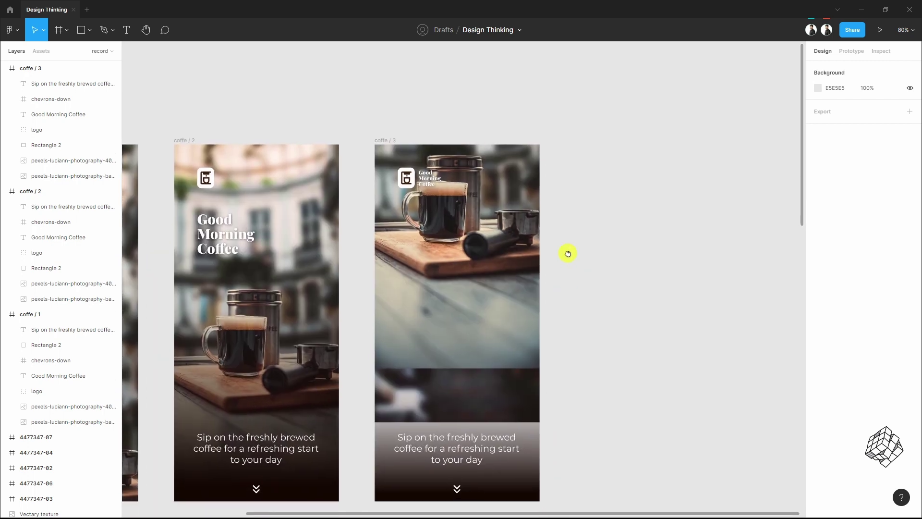
left_click(529, 438)
left_click_drag(457, 385, 461, 141)
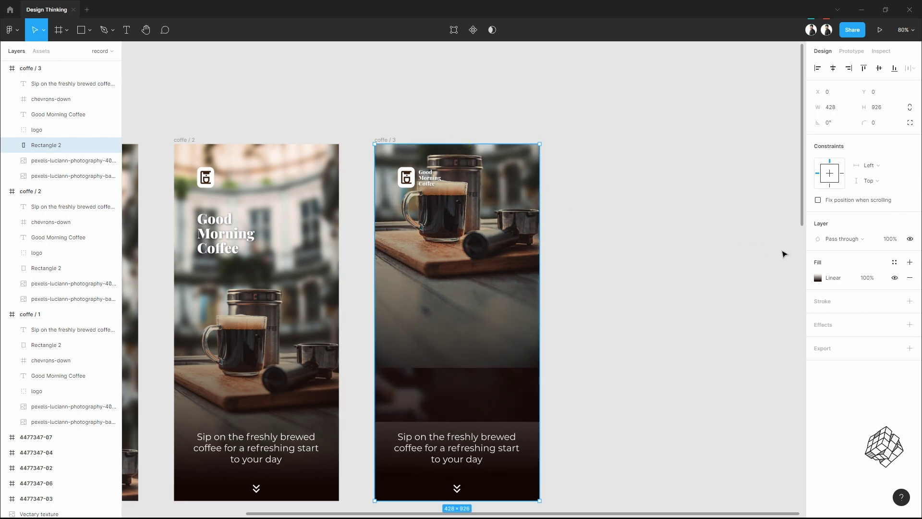
Step: Shift the dark stop of the coffe / 3 rectangle's linear gradient upward so solid dark brown covers everything below the header
left_click(817, 278)
left_click_drag(787, 255, 723, 250)
left_click(782, 232)
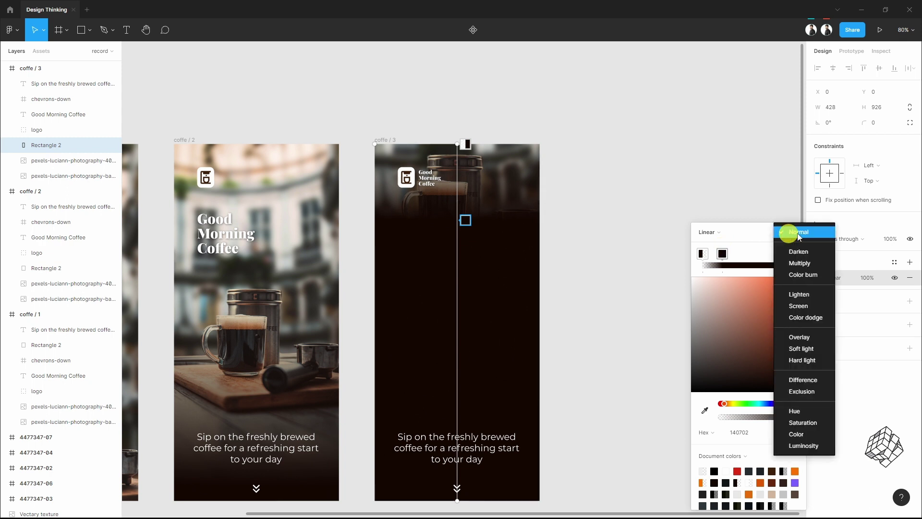
left_click(769, 195)
left_click(798, 232)
left_click(690, 218)
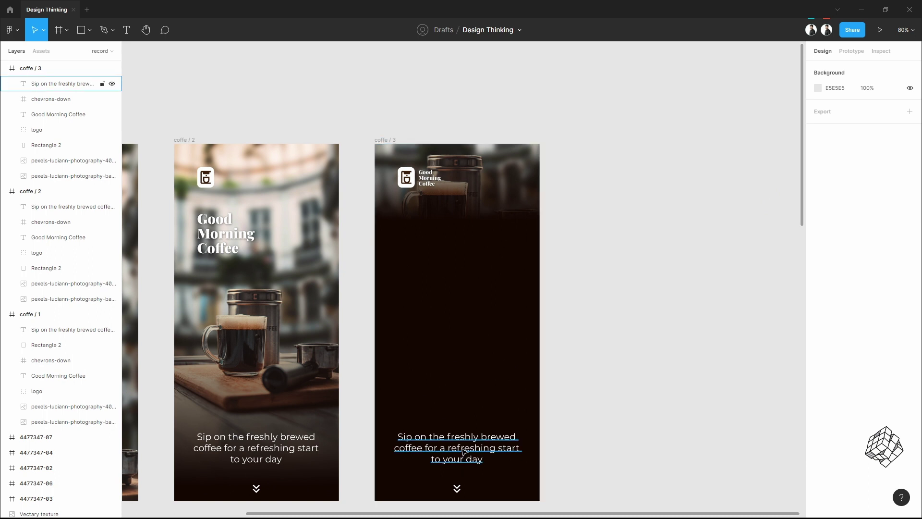
Step: Move the tagline in the coffe / 3 frame straight up to Y 237, just below the faded header photo
left_click_drag(463, 451, 459, 255)
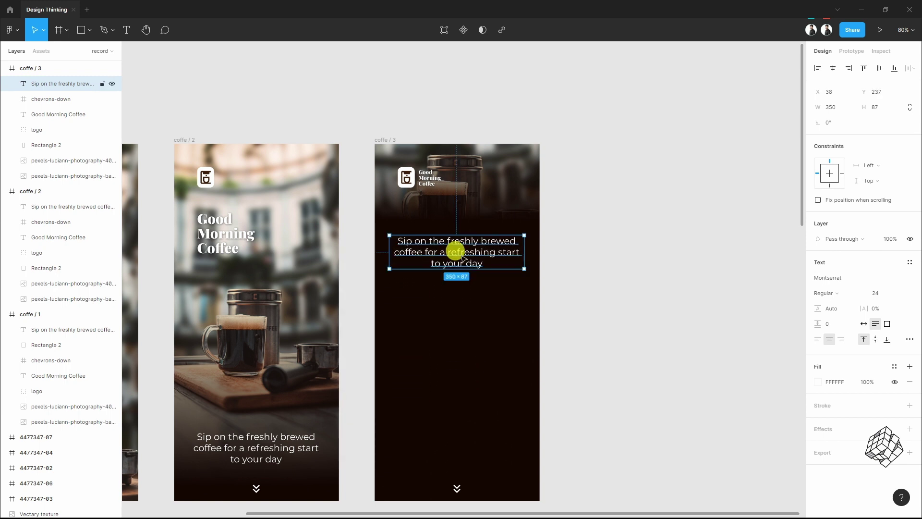
left_click(630, 302)
scroll(600, 349, "down", 5)
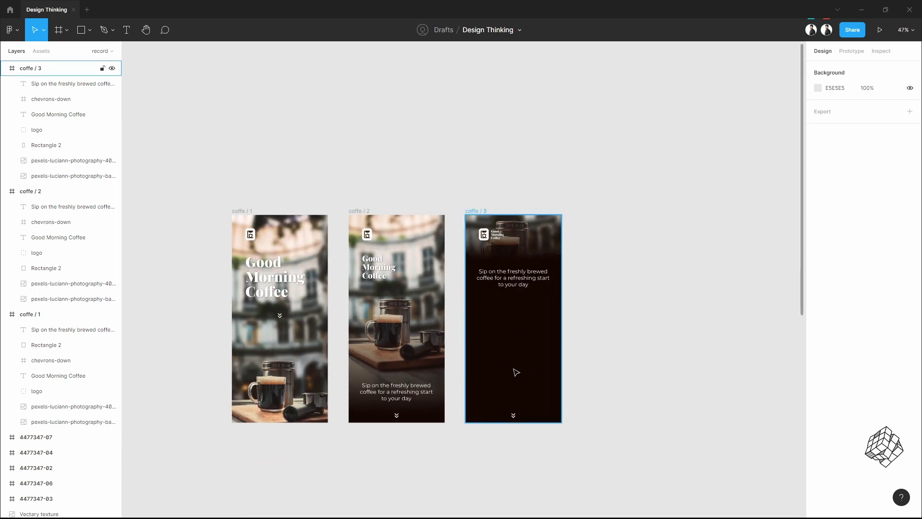
Step: Place the coffee bag image in the coffe / 3 frame, centred below the tagline at about X -116, Y 289
left_click(515, 353)
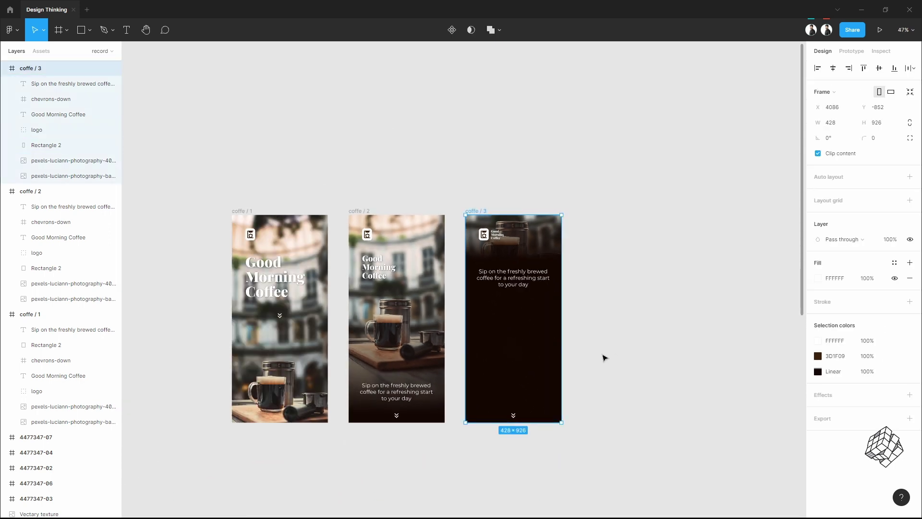
scroll(603, 356, "down", 2)
left_click_drag(621, 440, 580, 222)
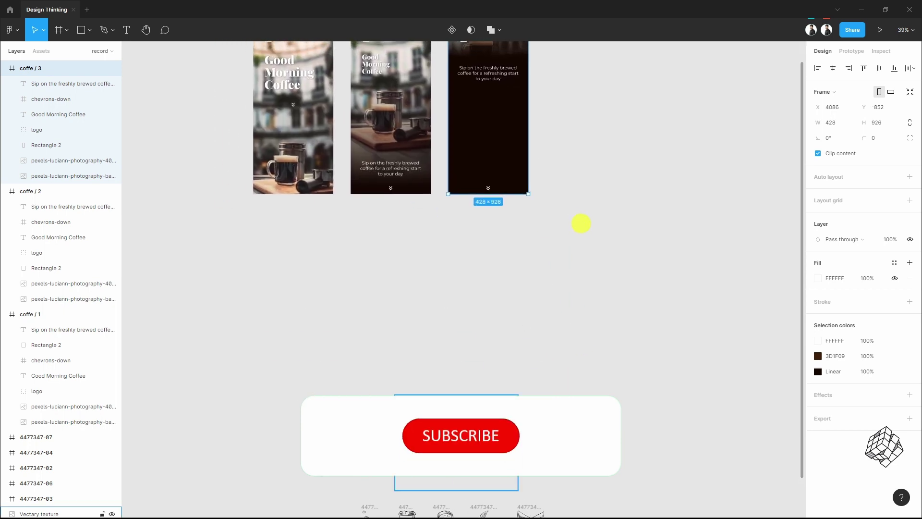
left_click_drag(405, 428, 555, 362)
scroll(532, 362, "up", 3)
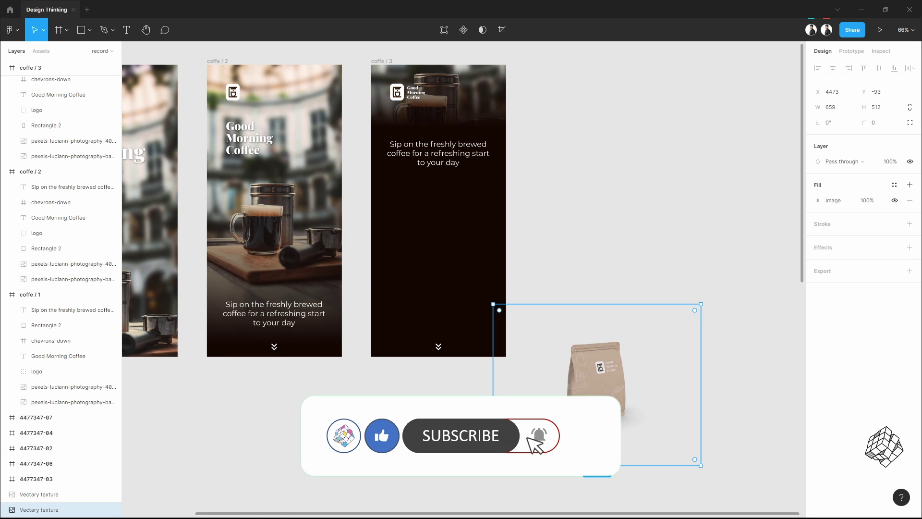
left_click_drag(595, 370, 442, 257)
left_click(596, 241)
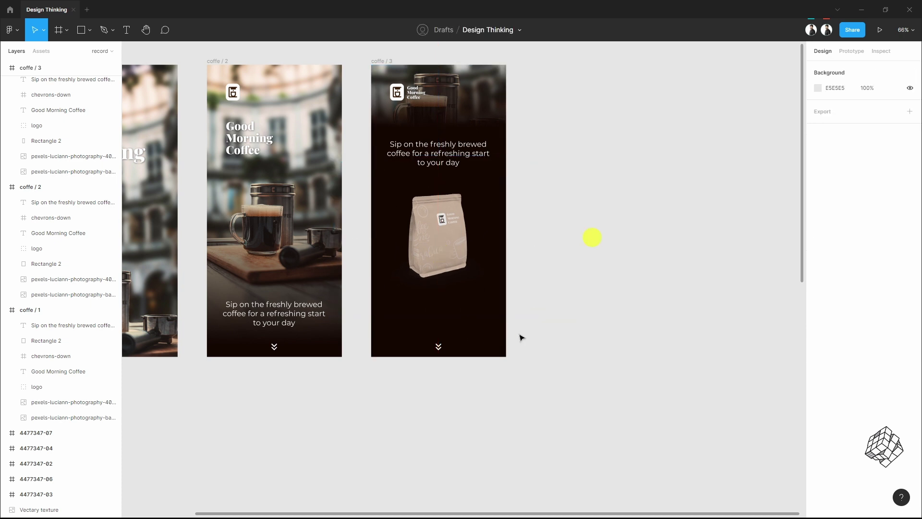
Step: Move the chevrons-down icon in the coffe / 3 frame up to sit closer beneath the coffee bag
scroll(413, 315, "up", 5)
left_click_drag(466, 381, 461, 319)
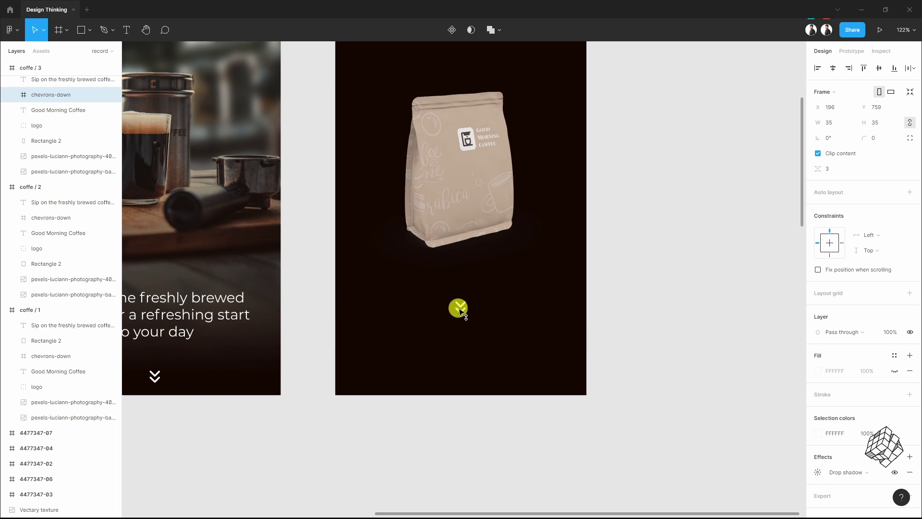
left_click_drag(461, 310, 462, 321)
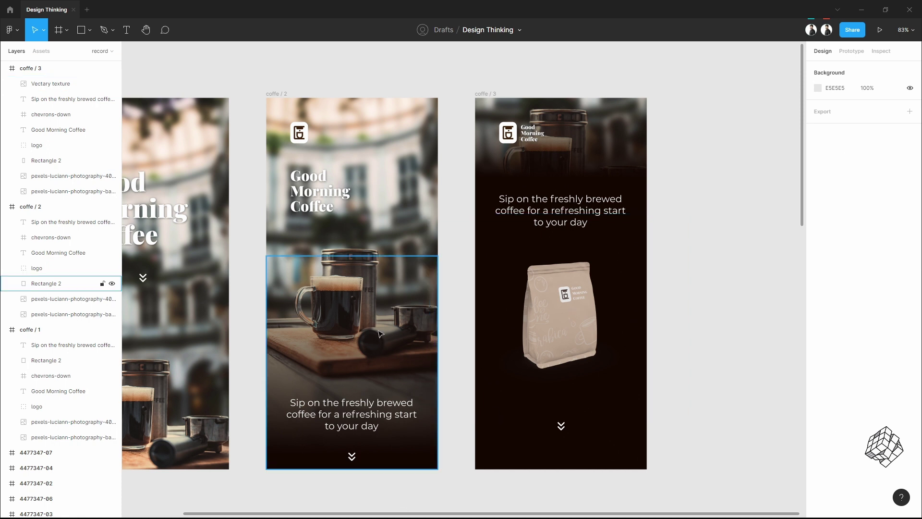
Step: Copy the coffee bag image from coffe / 3 into the coffe / 2 frame and move it straight down to Y 820, out of view
left_click(570, 302)
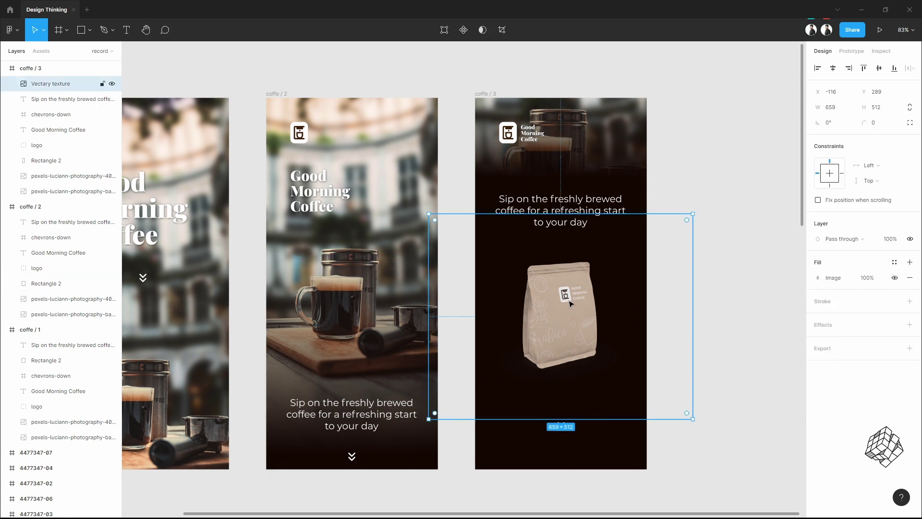
left_click(283, 97)
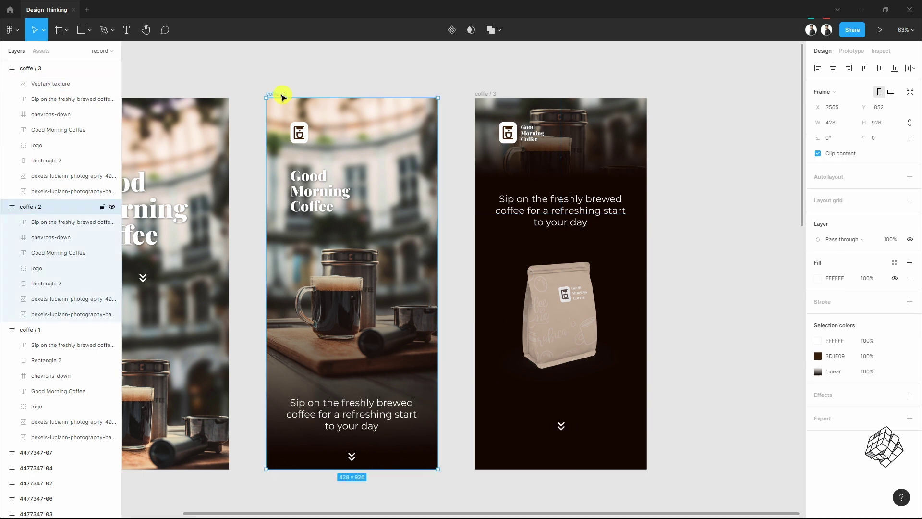
key("ctrl+v")
key("shift+Down")
key("shift+Down")
key("shift+Down")
key("shift+Down")
key("shift+Down")
key("shift+Down")
key("shift+Down")
key("shift+Down")
key("shift+Down")
key("shift+Down")
key("shift+Down")
key("shift+Down")
key("shift+Down")
key("shift+Down")
key("shift+Down")
key("shift+Down")
key("shift+Down")
key("shift+Down")
key("shift+Down")
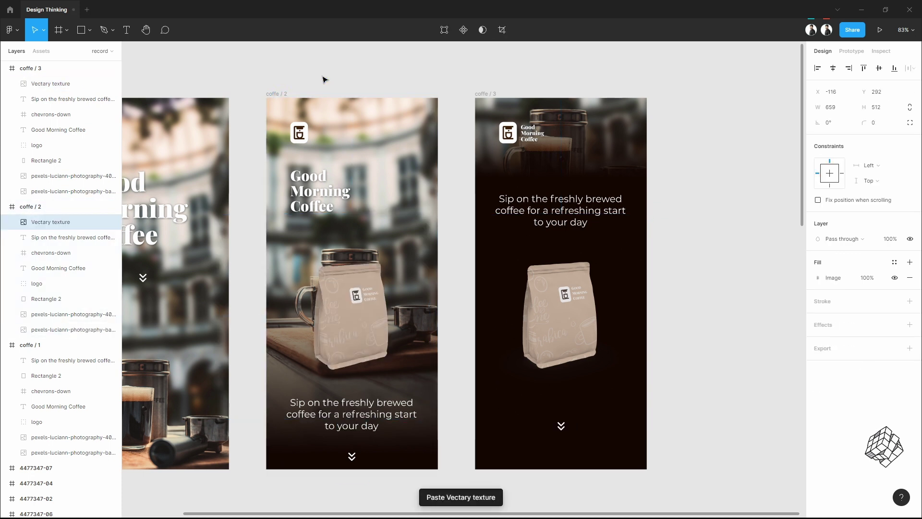
scroll(736, 294, "down", 1)
key("shift+Down")
key("shift+Down")
key("shift+Down")
key("shift+Down")
key("shift+Down")
key("shift+Down")
key("shift+Down")
key("shift+Down")
key("shift+Down")
key("shift+Down")
key("shift+Down")
key("shift+Down")
key("shift+Down")
key("shift+Down")
key("shift+Down")
key("shift+Down")
key("shift+Down")
key("shift+Down")
key("shift+Down")
key("shift+Down")
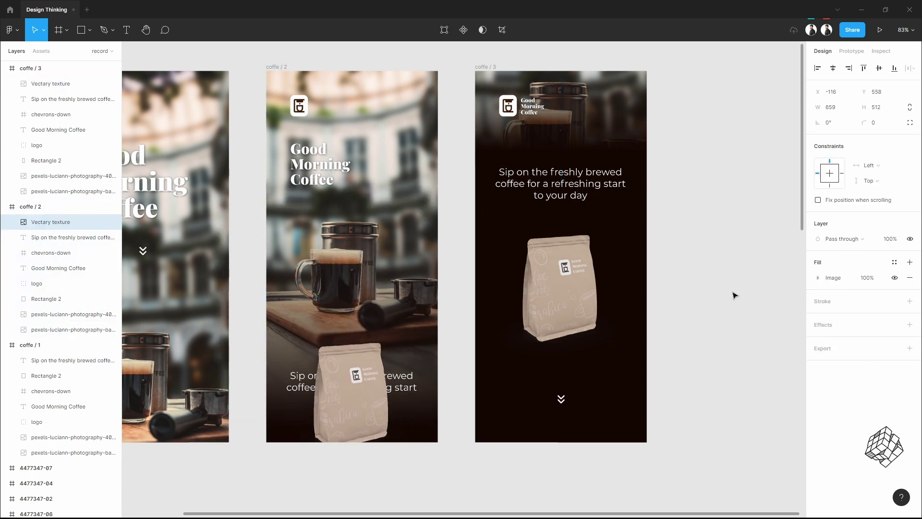
key("shift+Down")
key("shift+Down")
key("shift+Down")
key("shift+Down")
key("shift+Down")
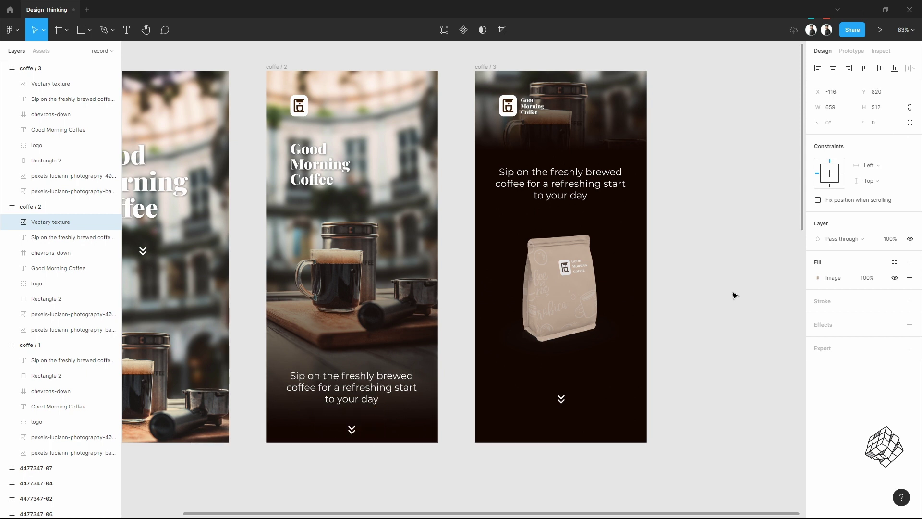
Step: Rotate the glass coffee maker illustration to about 29.37° and place it partly cropped in the bottom-right corner of coffe / 3
left_click_drag(605, 339, 572, 291)
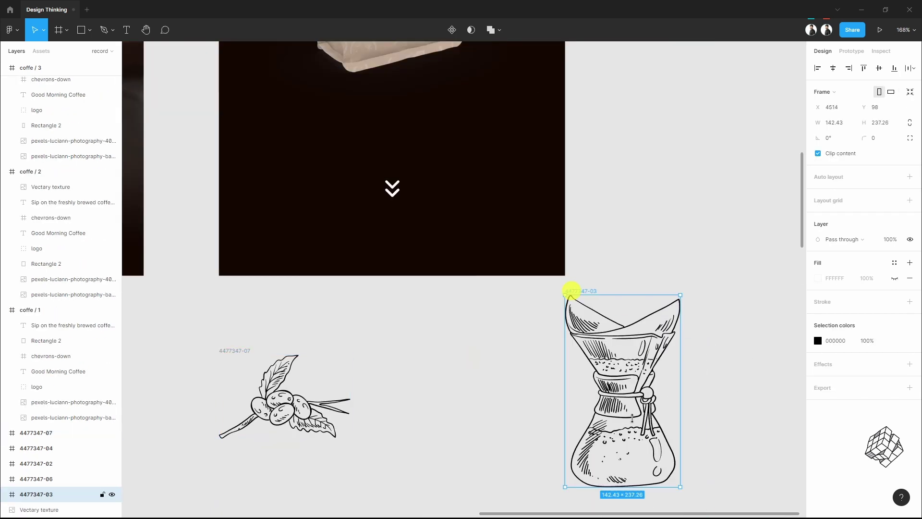
left_click_drag(683, 489, 718, 444)
left_click_drag(631, 382, 549, 259)
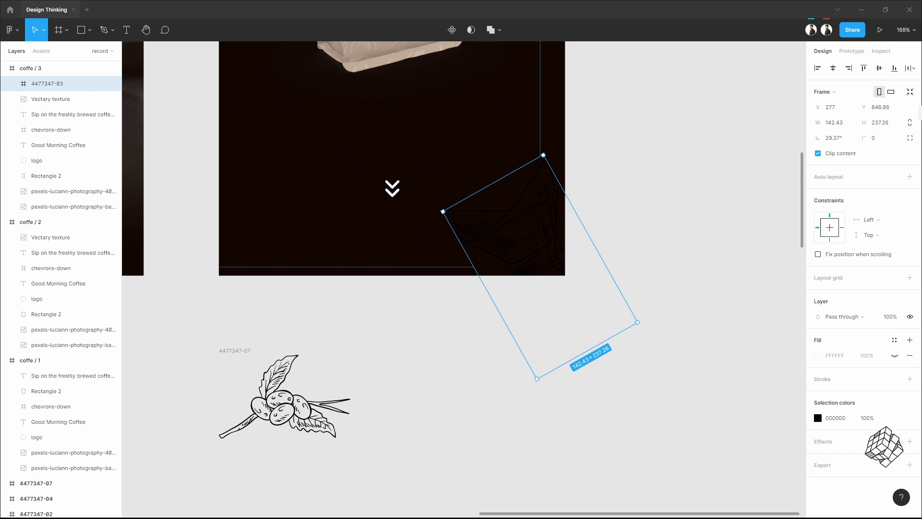
Step: Recolour the coffee maker illustration to EFEFEF at 20% opacity
left_click(840, 417)
type("ef")
left_click(704, 412)
left_click(538, 242)
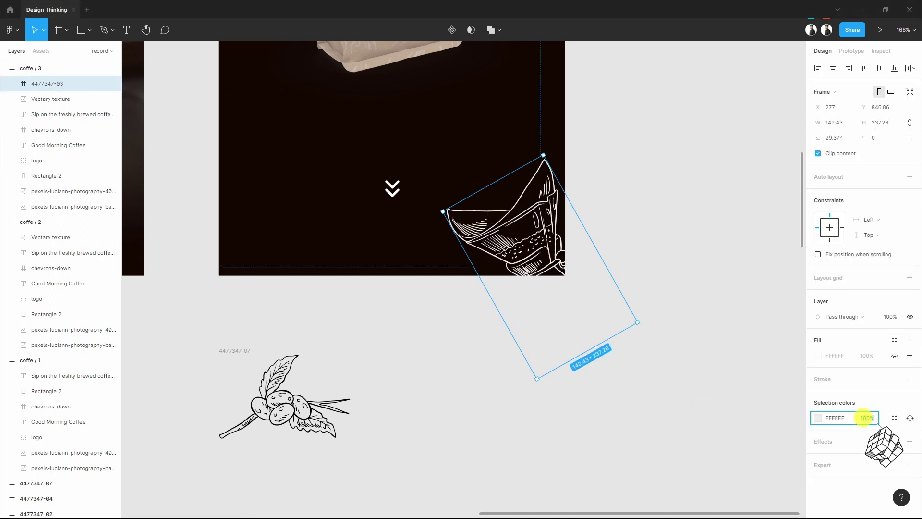
type("20")
key("Return")
Step: Place the coffee branch illustration partly cropped in the bottom-left corner of coffe / 3, rotated to about 24.4°
left_click_drag(415, 331, 502, 394)
left_click_drag(332, 414, 374, 296)
left_click_drag(450, 357, 456, 324)
left_click_drag(403, 323, 362, 324)
Step: Recolour the coffee branch illustration to EFEFEF at 20% opacity
left_click(588, 307)
left_click(834, 418)
left_click(363, 325)
left_click(835, 418)
type("EFEFEF")
left_click(868, 417)
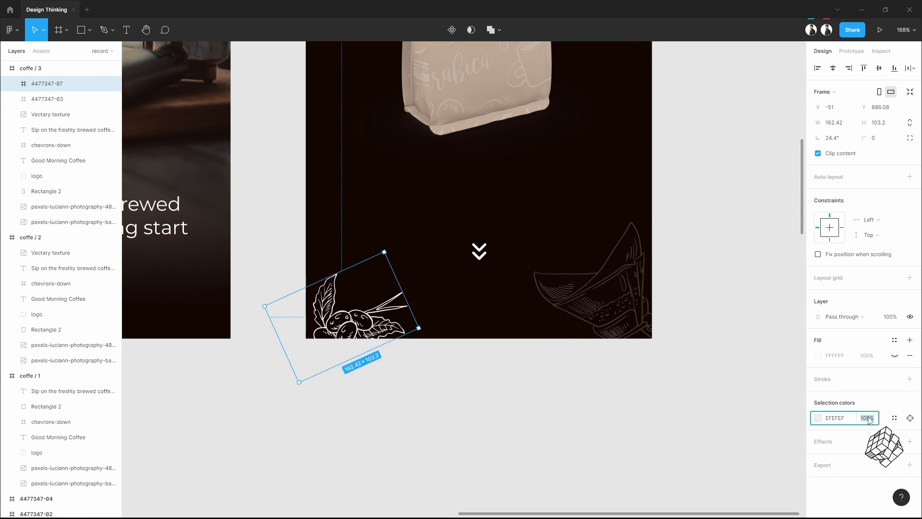
type("20")
key("Return")
left_click(623, 393)
Step: Copy both the coffee branch and coffee maker illustrations from coffe / 3 into the same position in the coffe / 2 frame
scroll(593, 386, "down", 4)
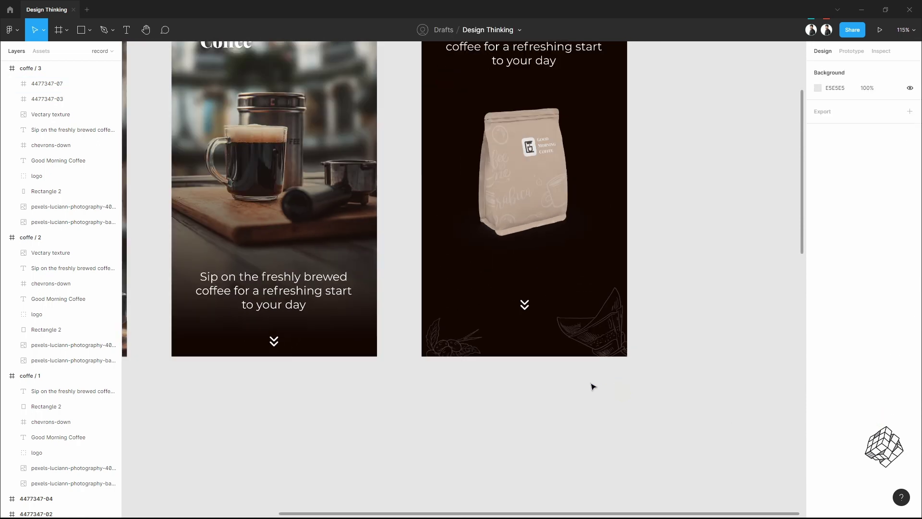
scroll(404, 406, "down", 2)
scroll(495, 426, "up", 1)
scroll(494, 426, "left", 4)
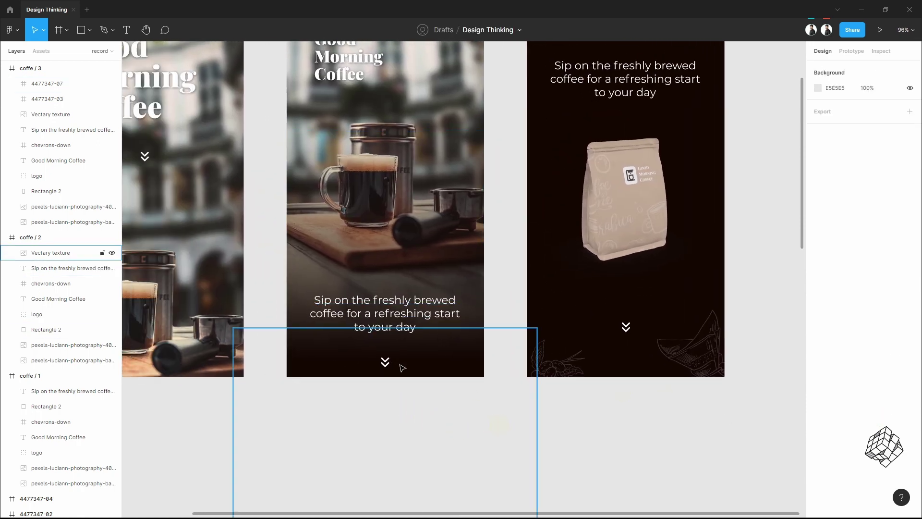
left_click(569, 359)
left_click(707, 350, "shift")
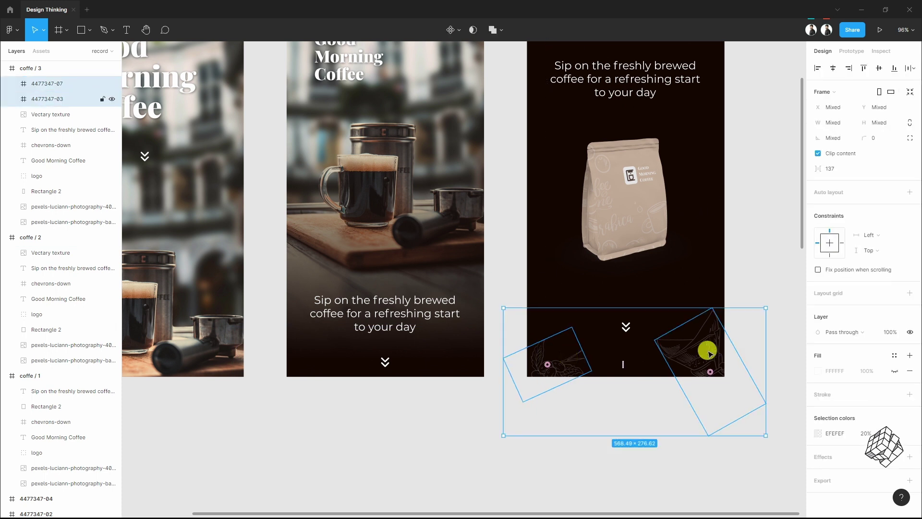
scroll(515, 334, "up", 2)
scroll(511, 307, "down", 2)
scroll(420, 222, "up", 1)
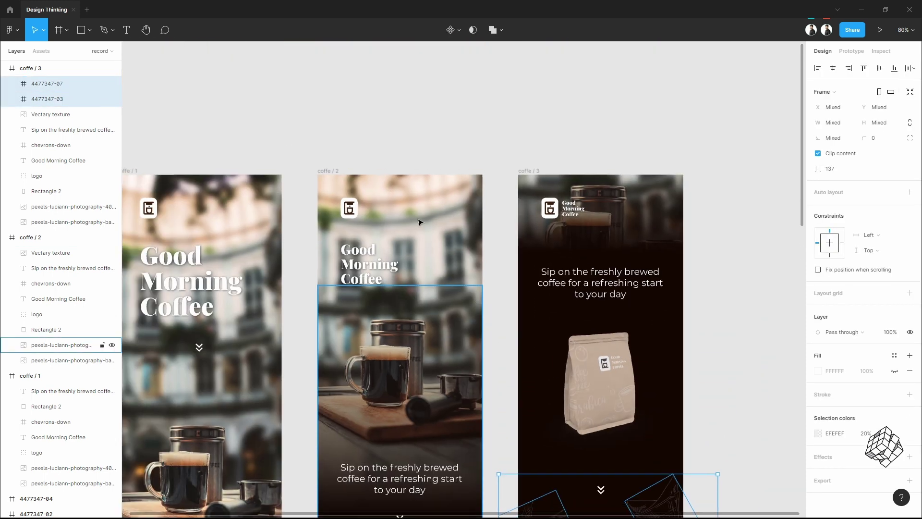
left_click(336, 172)
scroll(480, 240, "down", 2)
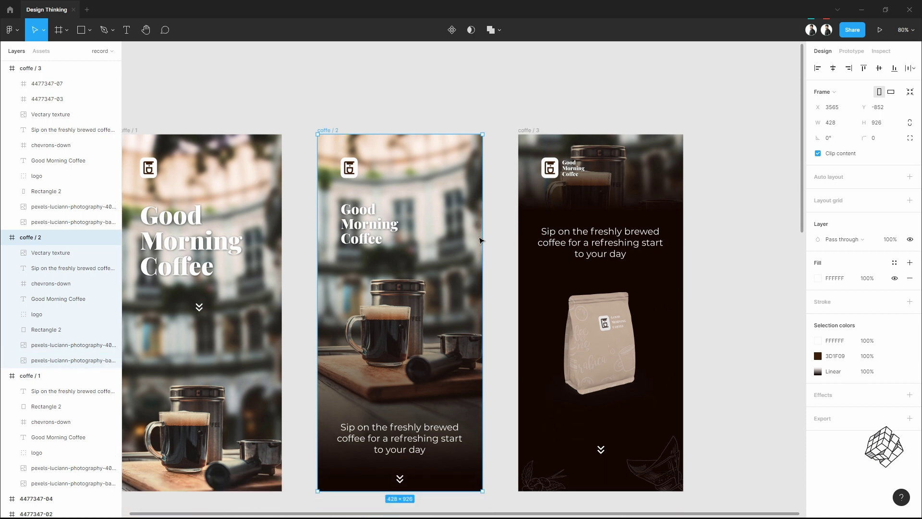
scroll(480, 240, "down", 1)
key("ctrl+v")
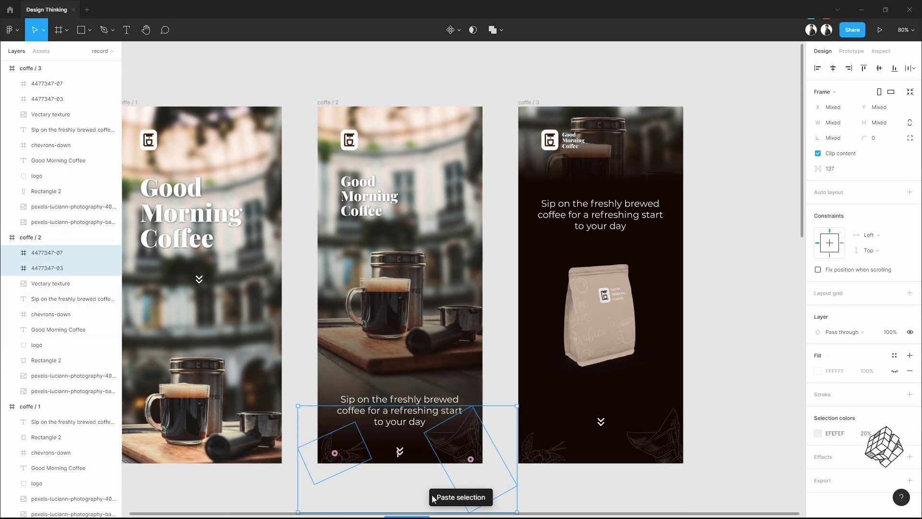
Step: Move the coffee maker illustration in coffe / 2 straight down until it lies outside the visible frame area
scroll(433, 496, "up", 3)
scroll(437, 468, "down", 1)
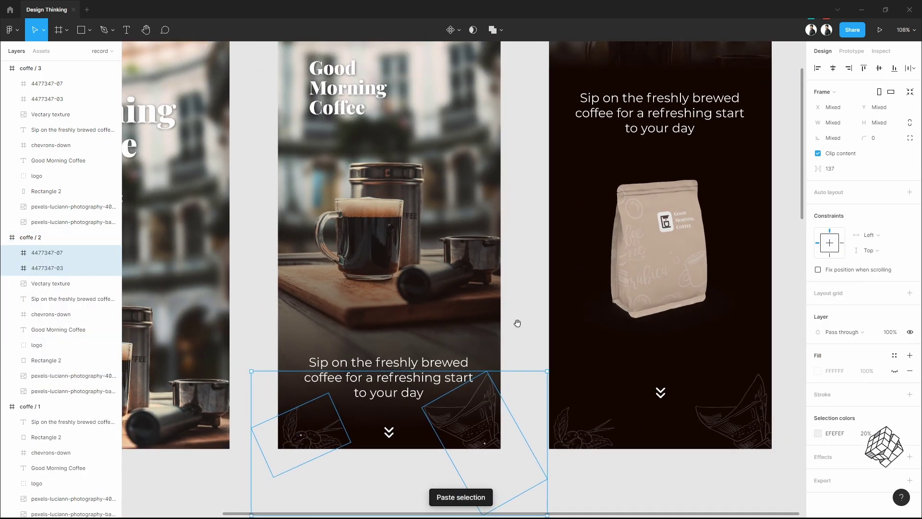
left_click_drag(517, 323, 554, 209)
left_click(557, 213)
left_click(501, 300)
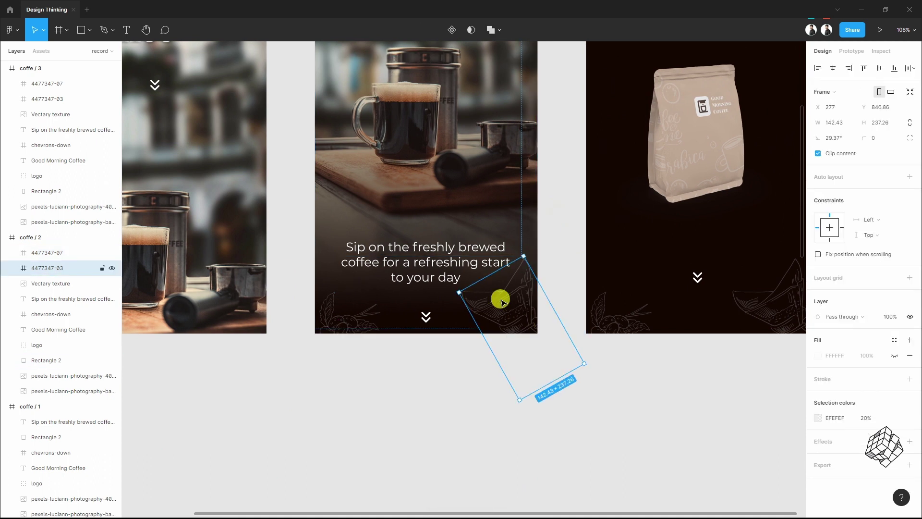
key("shift+Down")
key("shift+Down")
key("shift+Down")
key("shift+Down")
key("shift+Down")
key("shift+Down")
key("shift+Down")
key("shift+Down")
key("shift+Down")
key("shift+Down")
key("shift+Down")
key("shift+Down")
key("shift+Down")
key("shift+Down")
Step: Move the coffee branch illustration in coffe / 2 straight down to Y 994.08, outside the visible frame area
left_click(351, 318)
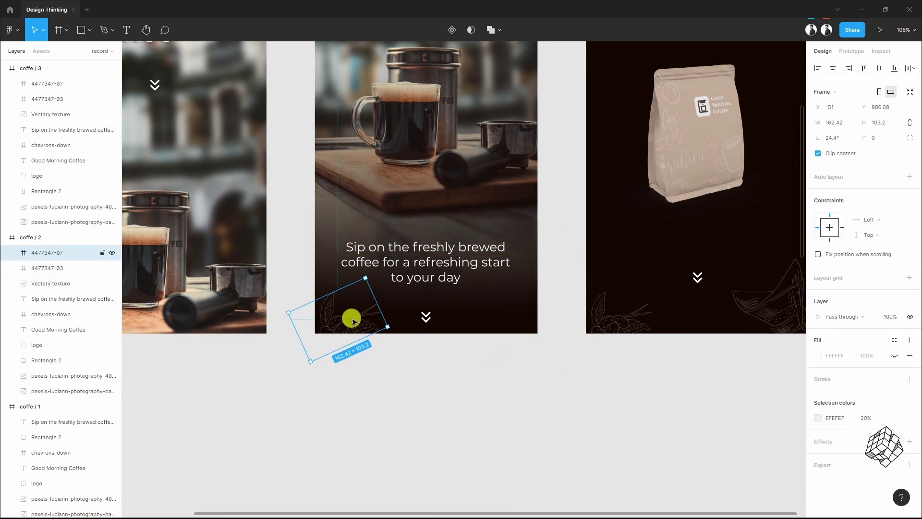
key("shift+Down")
key("shift+Down")
key("shift+Down")
key("shift+Down")
key("shift+Down")
key("shift+Down")
key("shift+Down")
key("shift+Down")
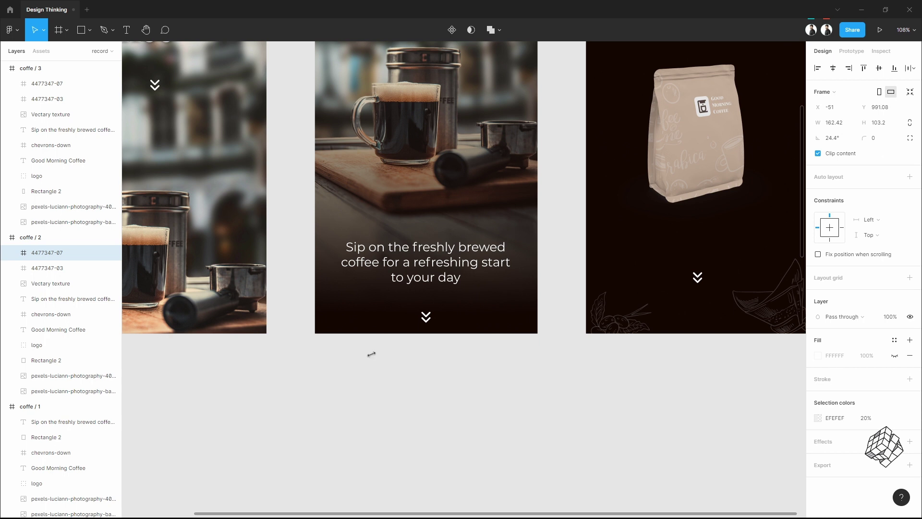
key("Down")
key("Down")
key("Down")
scroll(403, 304, "down", 5)
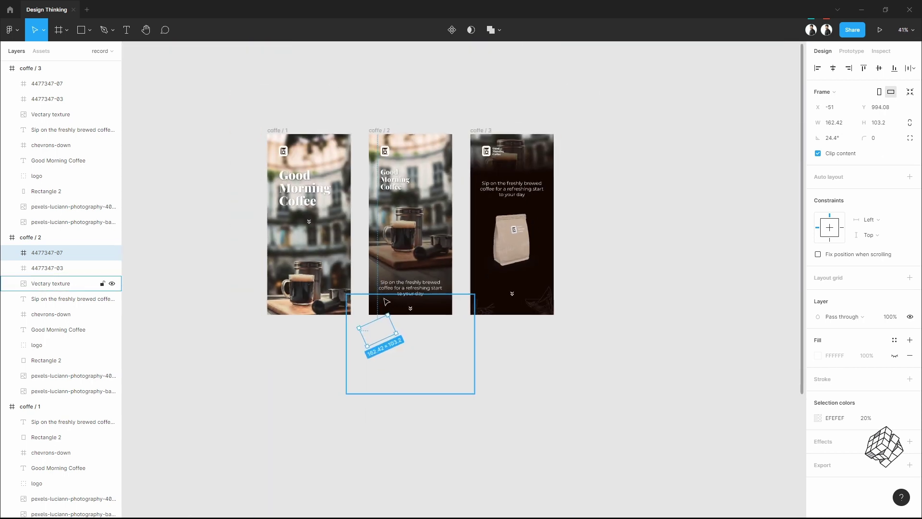
left_click(614, 291)
Step: Duplicate the coffe / 3 frame and place the copy beside it at X 4607, aligned at Y -852
left_click_drag(604, 234, 514, 318)
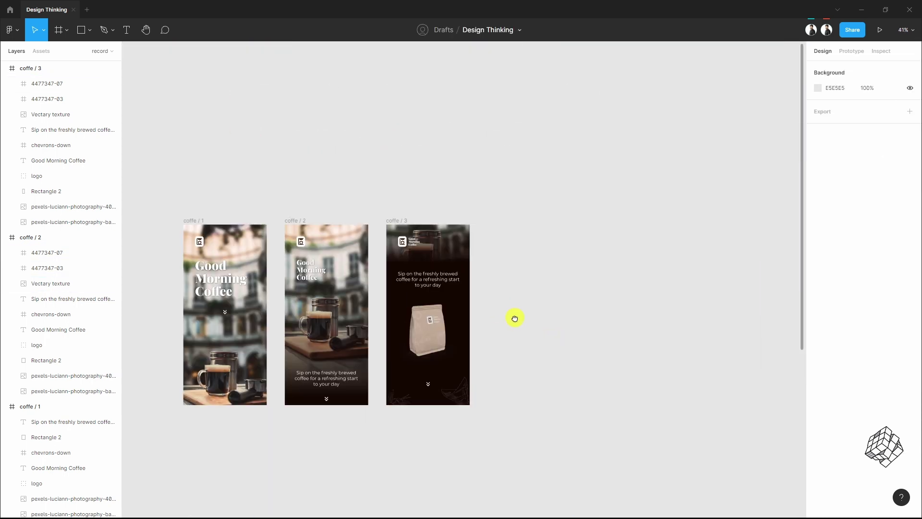
scroll(514, 318, "up", 2)
left_click(419, 196)
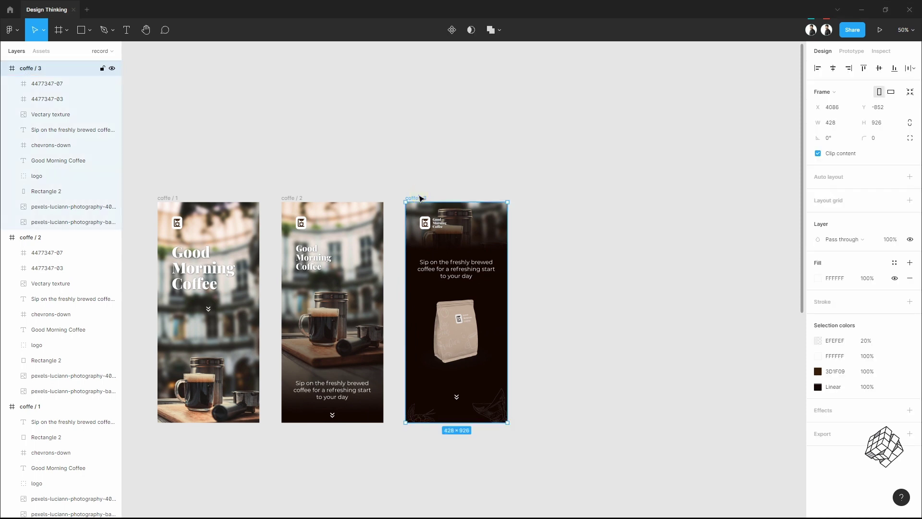
left_click_drag(419, 200, 545, 197)
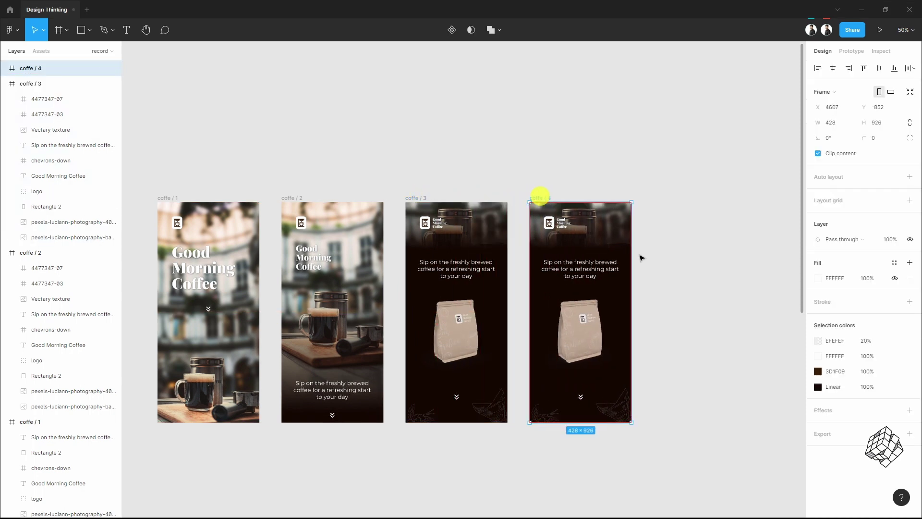
left_click(704, 292)
Step: Move the double chevron in coffe / 4 down near the frame's lower edge, horizontally centred at X 197, Y 879
scroll(657, 348, "up", 5)
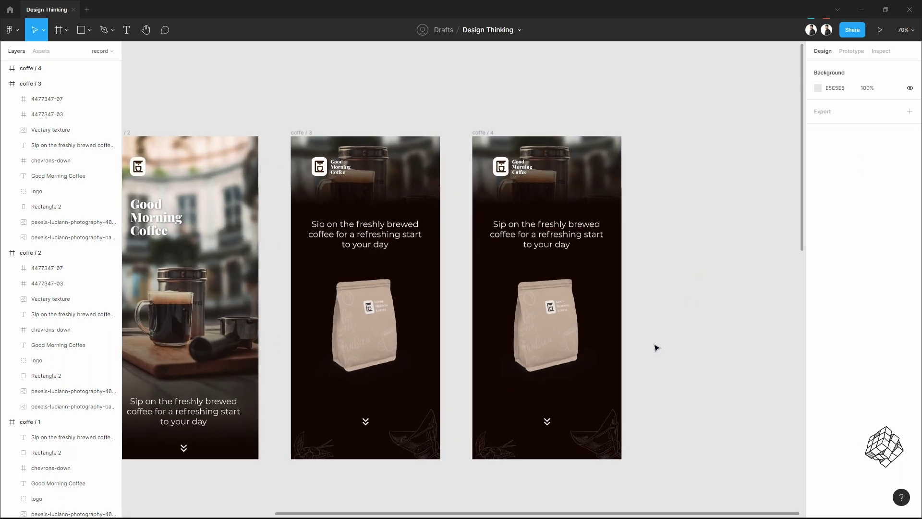
scroll(655, 347, "right", 1)
scroll(563, 373, "up", 3)
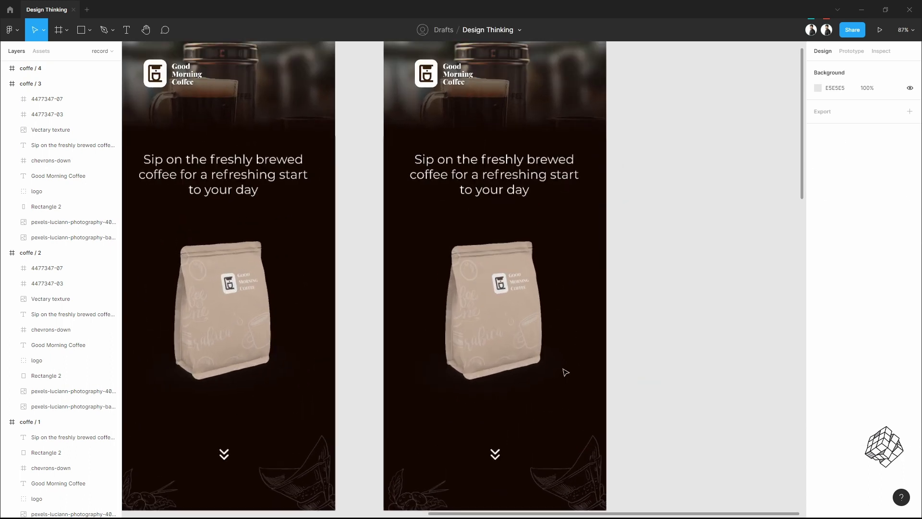
scroll(494, 461, "down", 3)
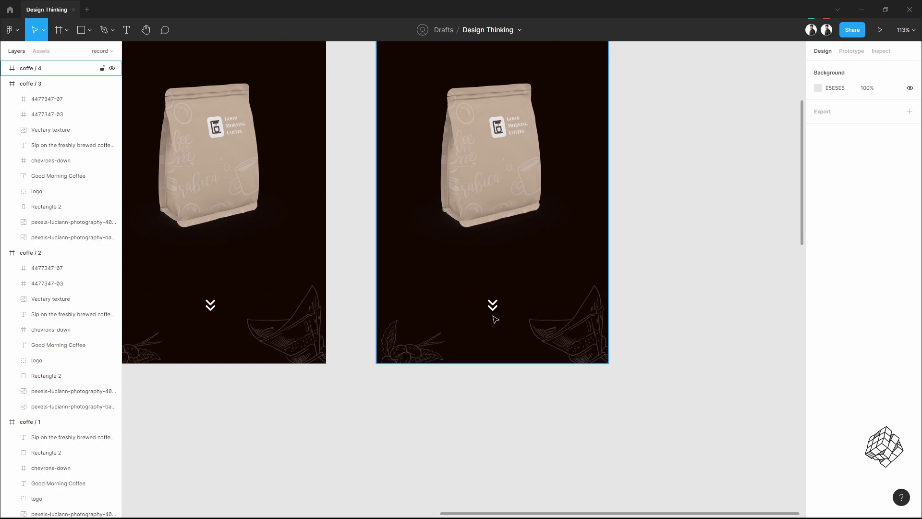
left_click(496, 306)
left_click_drag(497, 308, 494, 347)
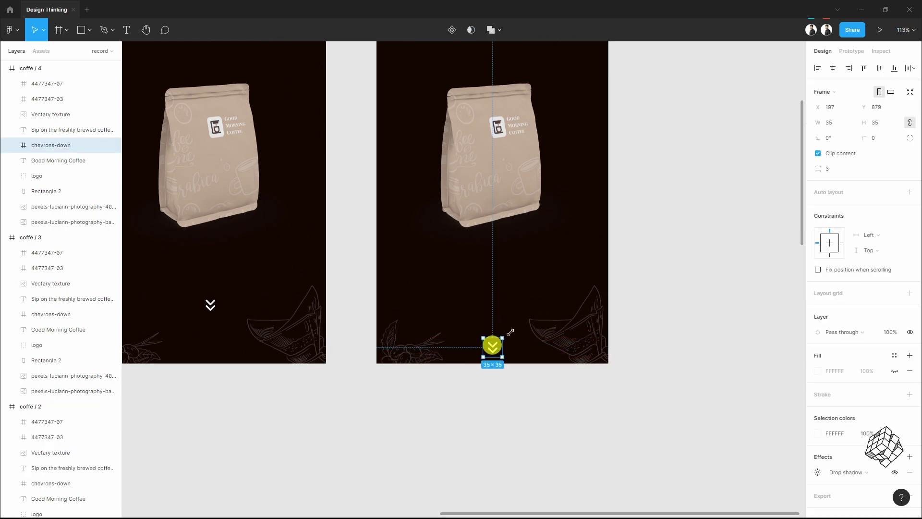
Step: Draw a rectangle about 290 × 212 over the lower part of the coffee bag in coffe / 4
scroll(626, 323, "up", 2)
scroll(628, 319, "up", 1)
scroll(628, 320, "down", 1)
left_click(628, 320)
left_click(83, 29)
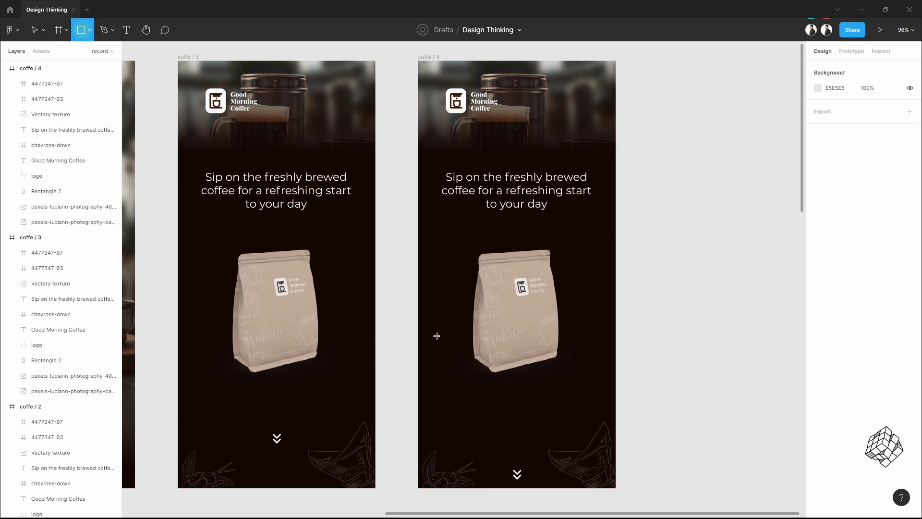
left_click_drag(448, 327, 581, 425)
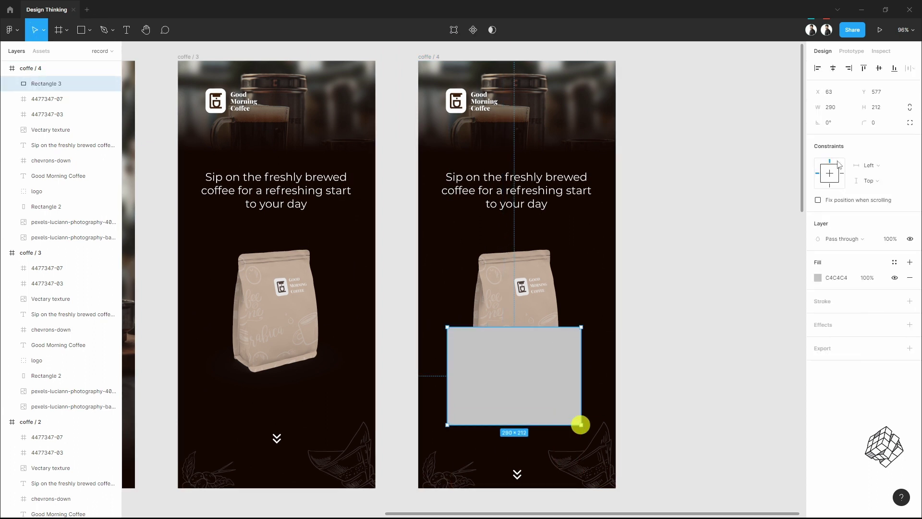
Step: Resize the rectangle to 250 × 255 and centre it horizontally in coffe / 4 at X 89, Y 545
left_click(885, 110)
type("255")
key("Return")
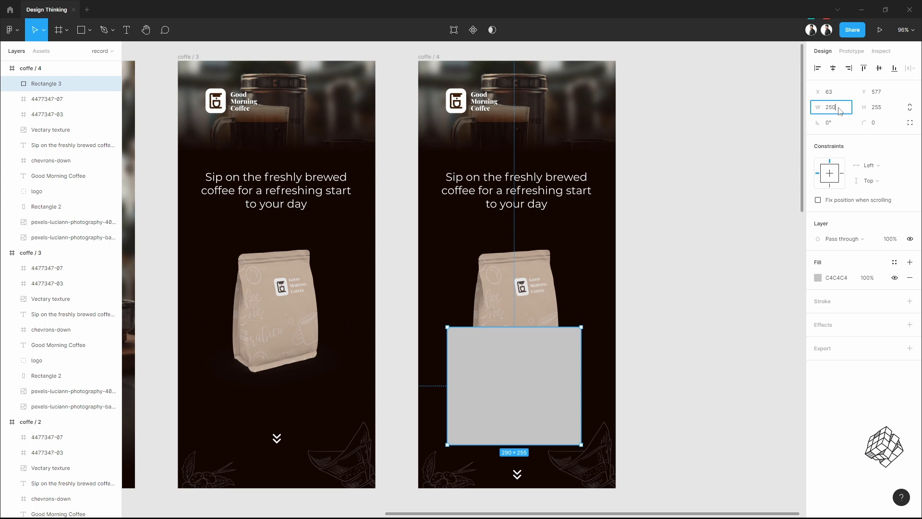
key("Return")
left_click_drag(523, 393, 535, 378)
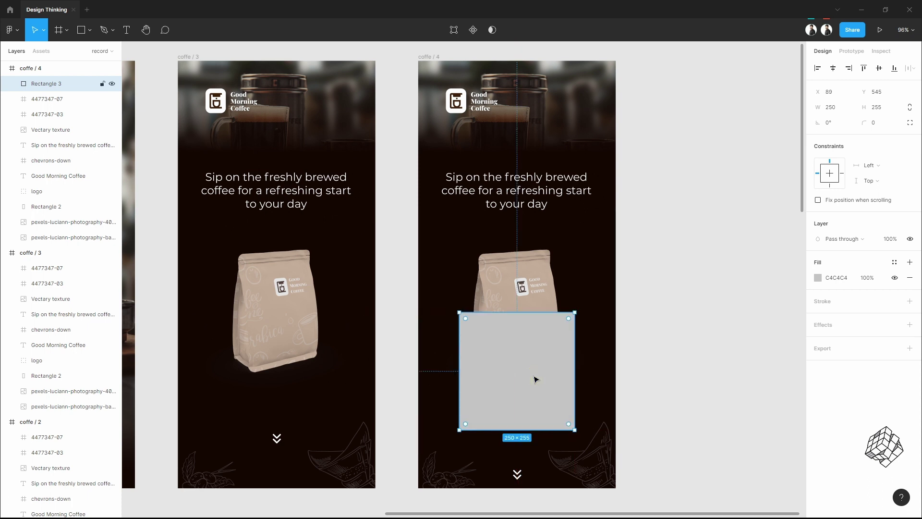
Step: Give the rectangle a corner radius of 15 and a white FFFFFF fill
left_click(887, 126)
type("15")
key("Return")
left_click(816, 281)
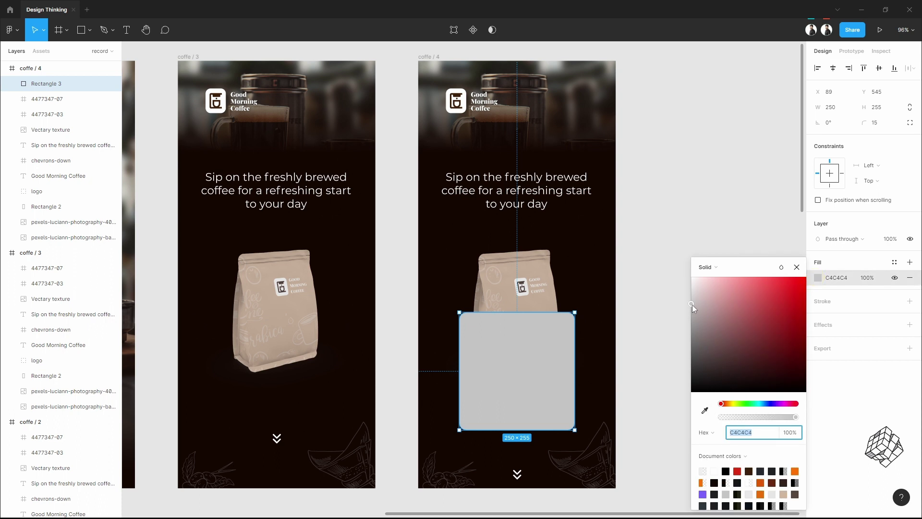
left_click_drag(692, 307, 690, 280)
Step: Add an inside stroke to the rectangle with colour 140702 and thickness 3
left_click(817, 301)
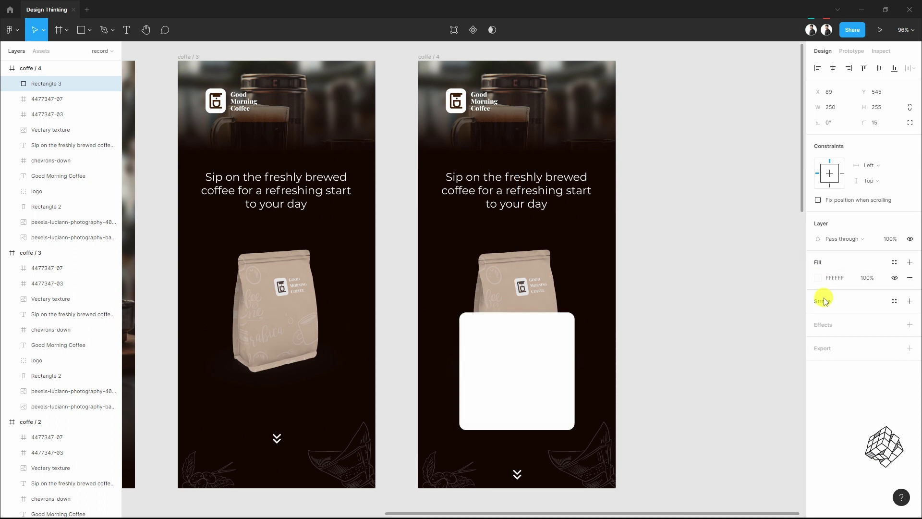
left_click(821, 301)
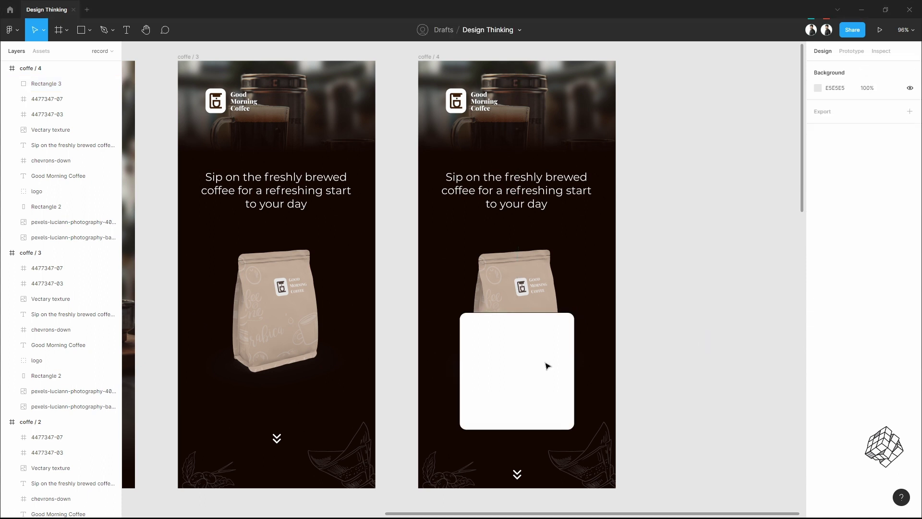
left_click(546, 367)
left_click(836, 332)
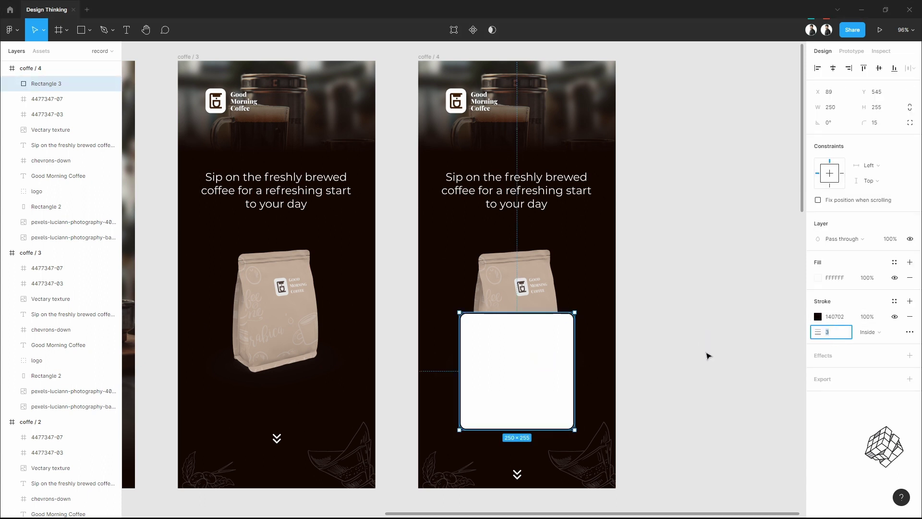
Step: Lower the rectangle's fill opacity to 35%
left_click(876, 283)
type("35")
key("Return")
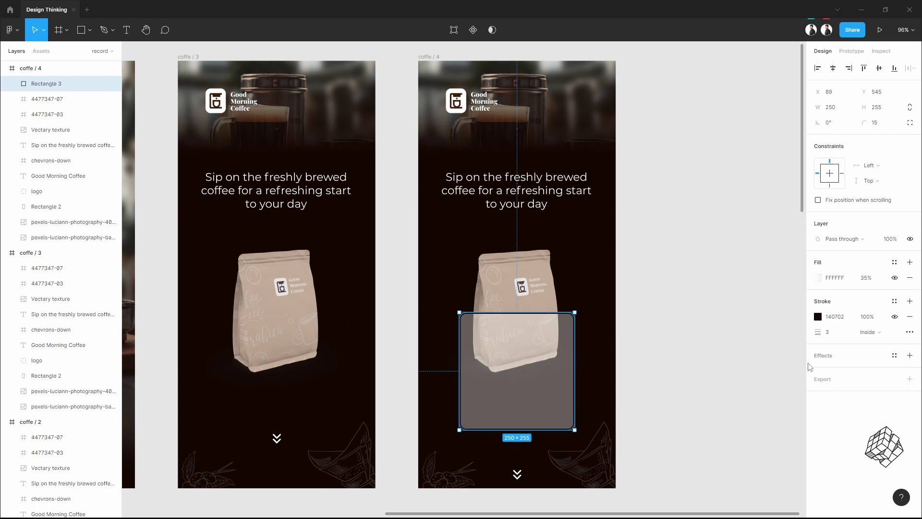
Step: Apply a background blur of 15 to the rectangle for a frosted glass look
left_click(820, 357)
left_click(844, 372)
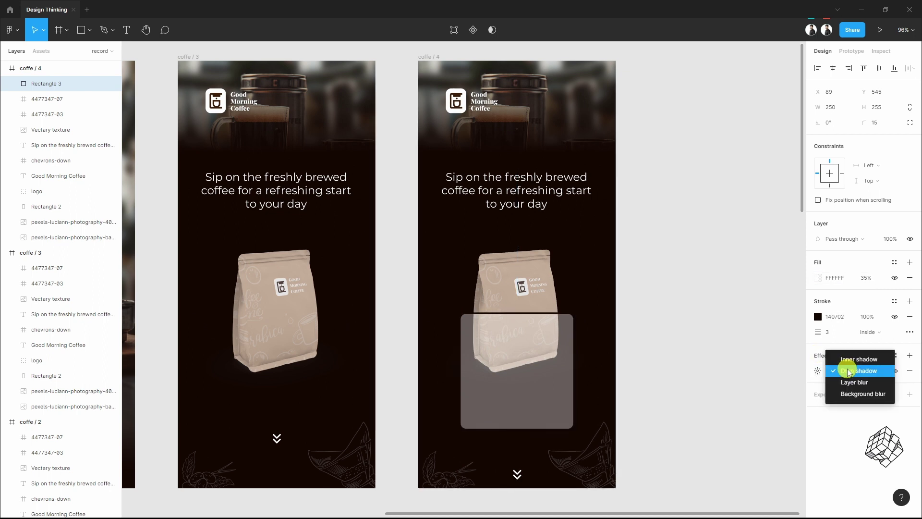
left_click(868, 390)
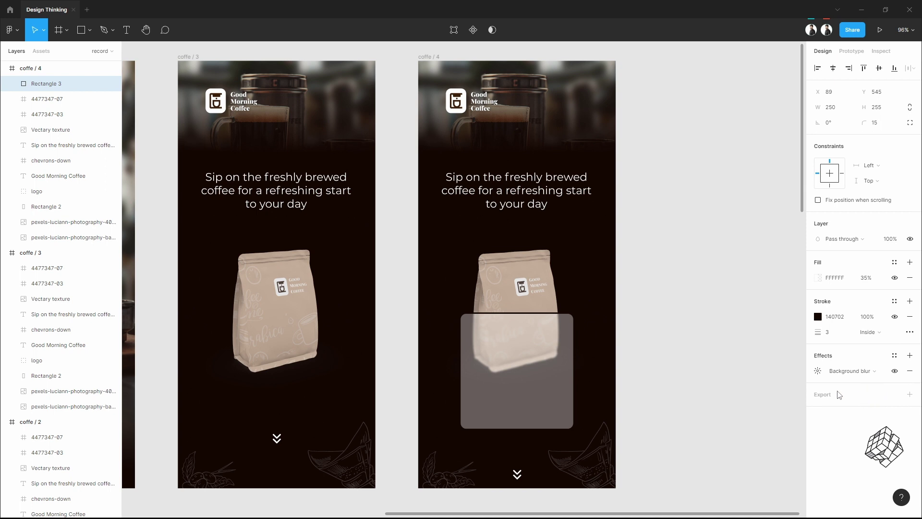
left_click(818, 371)
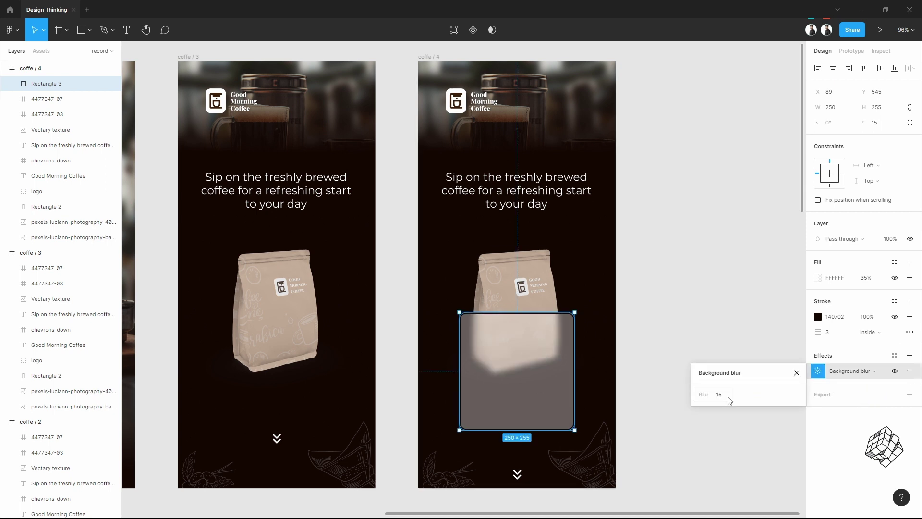
key("Return")
Step: Add a drop shadow to the rectangle in addition to its background blur
left_click(908, 357)
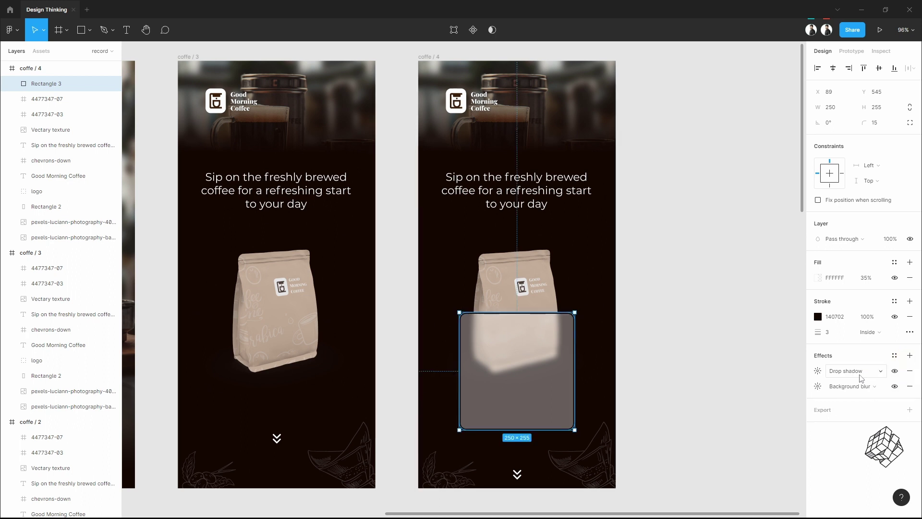
left_click(860, 377)
left_click(869, 372)
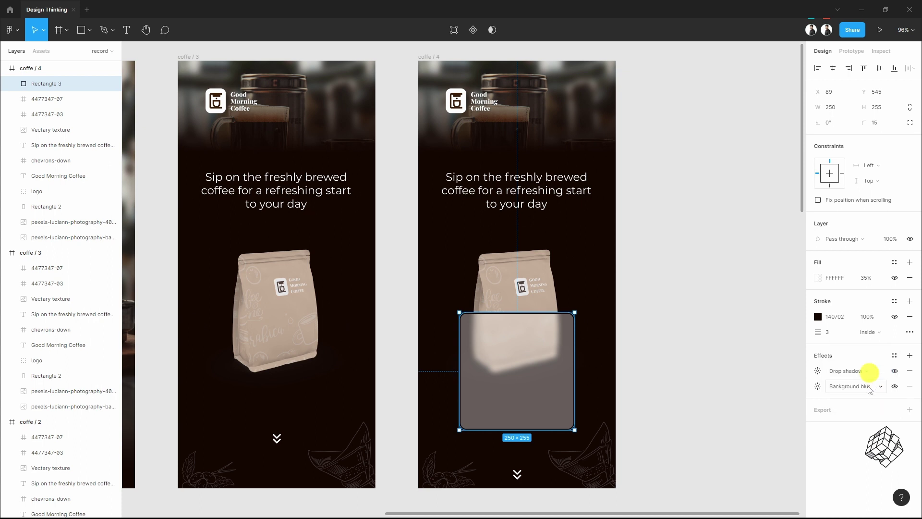
left_click(818, 373)
left_click(796, 373)
left_click(698, 346)
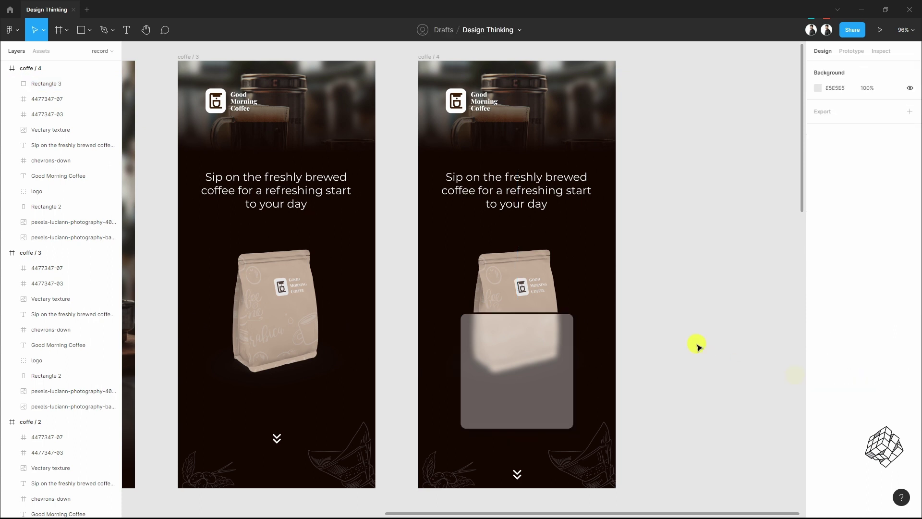
Step: Paste the coffee beans roasting icon into coffe / 4 and place it in the card's upper-left area at X 125, Y 581
key("ctrl+v")
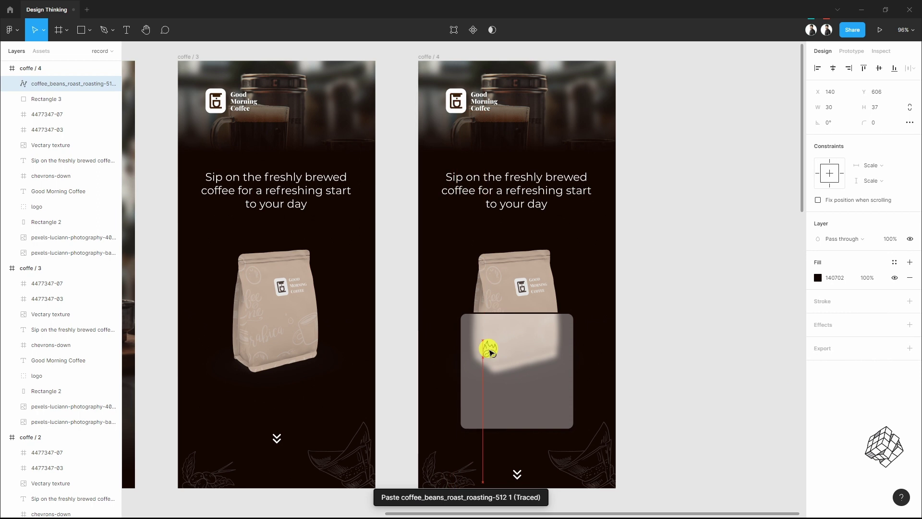
scroll(488, 350, "up", 5)
left_click_drag(488, 349, 471, 317)
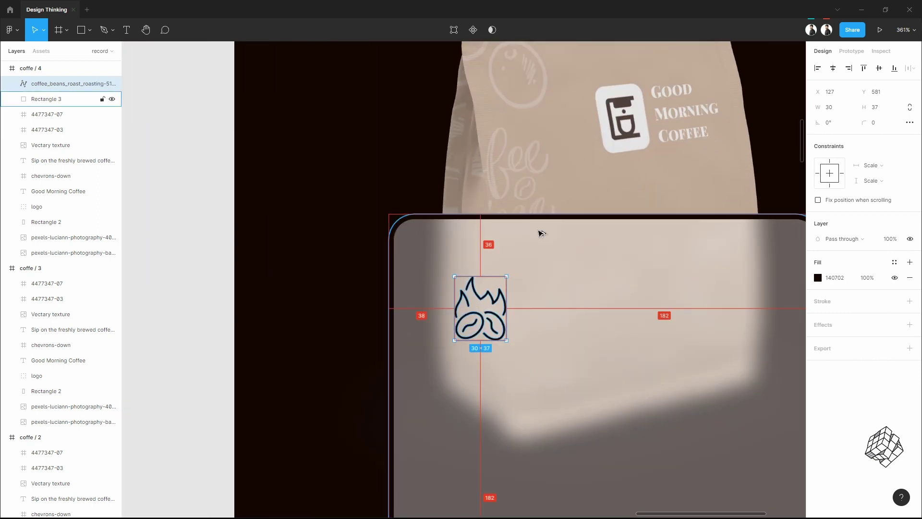
scroll(529, 268, "down", 4)
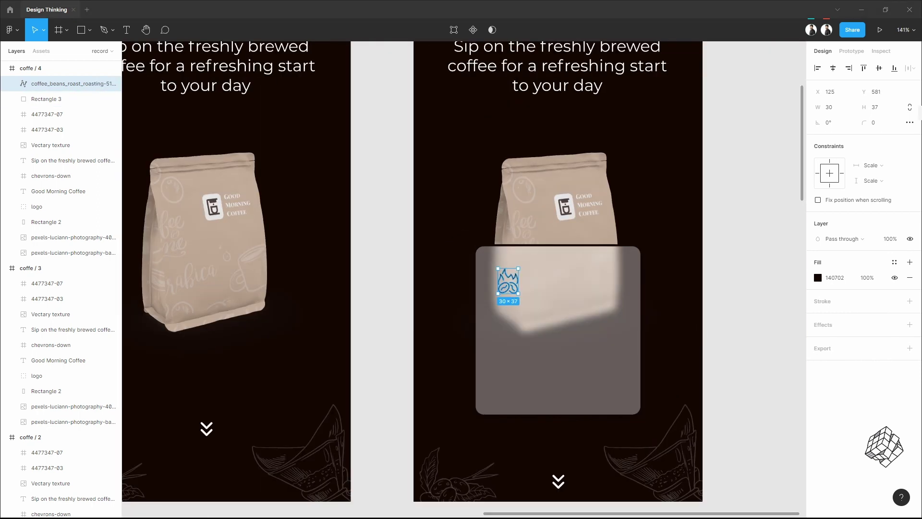
Step: Paste the "Medium Roast" heading and its placeholder paragraph into the card below the roasting icon, left-aligned with it at X 125
left_click(503, 347)
key("ctrl+v")
left_click_drag(481, 108, 551, 464)
scroll(552, 341, "down", 2)
scroll(553, 340, "up", 3)
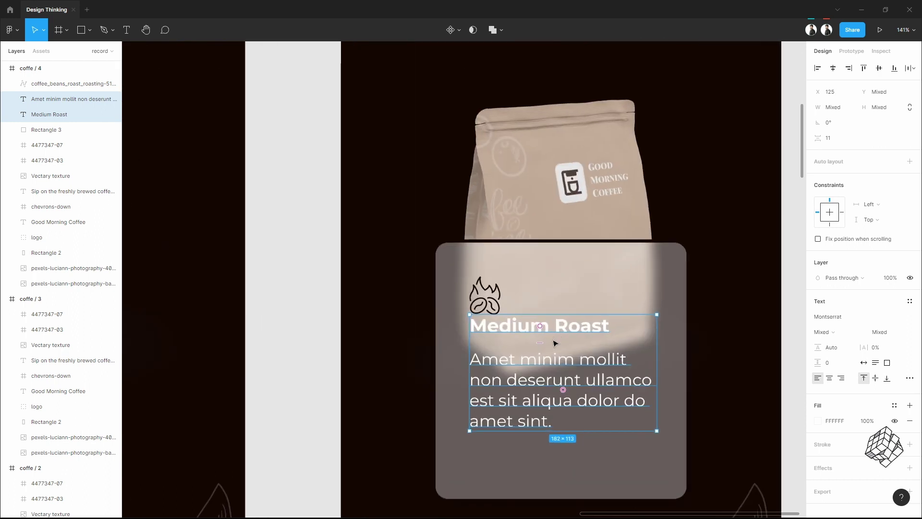
left_click_drag(553, 342, 564, 354)
scroll(563, 355, "down", 3)
scroll(563, 355, "down", 5)
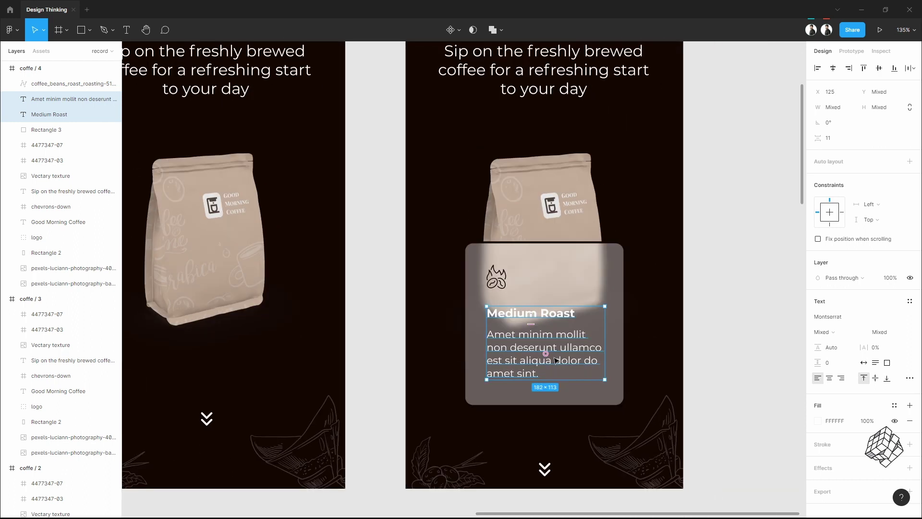
left_click(664, 321)
Step: Group the roasting icon, the "Medium Roast" heading, the paragraph and the background rectangle in coffe / 4
left_click_drag(708, 311, 624, 341)
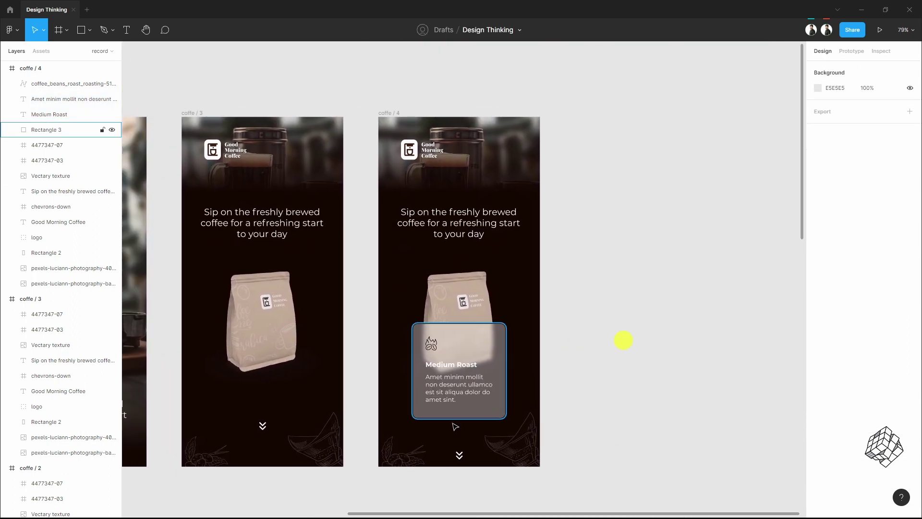
scroll(435, 413, "up", 5, "ctrl")
left_click(426, 295)
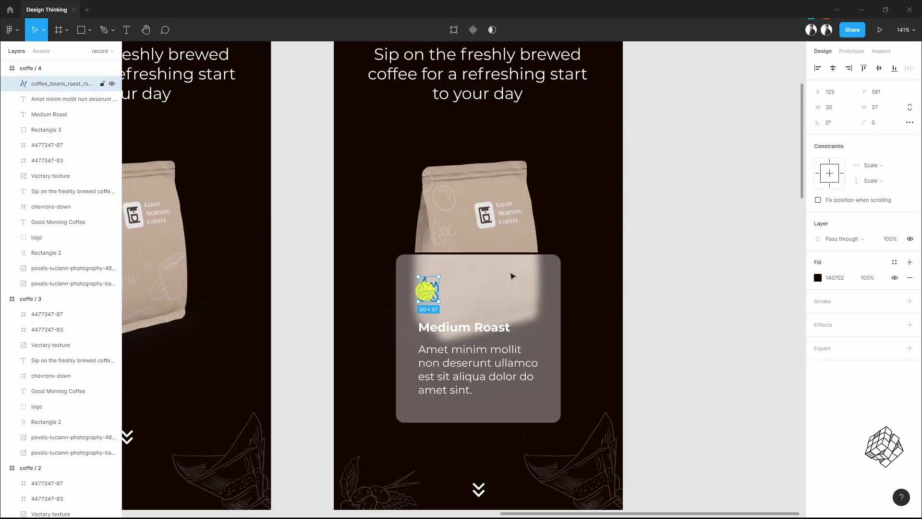
left_click(510, 273, "shift")
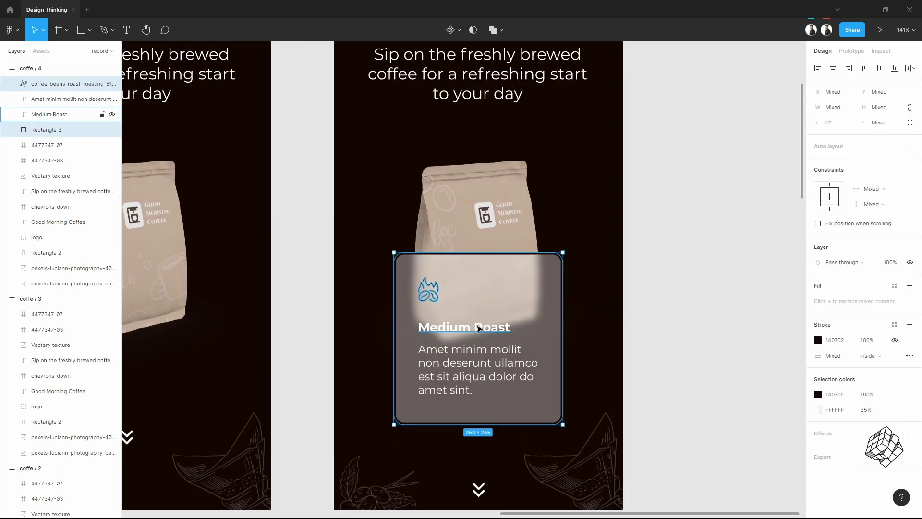
left_click(478, 327, "shift")
left_click(475, 362, "shift")
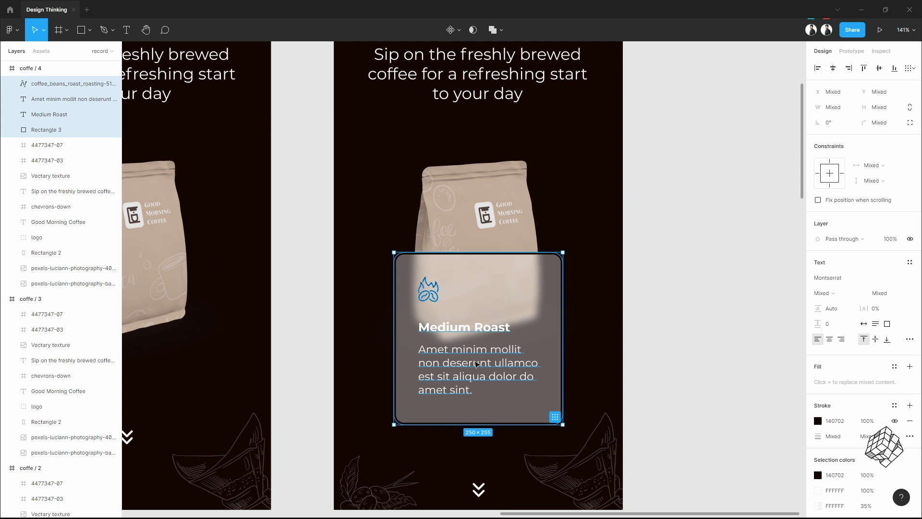
key("ctrl+g")
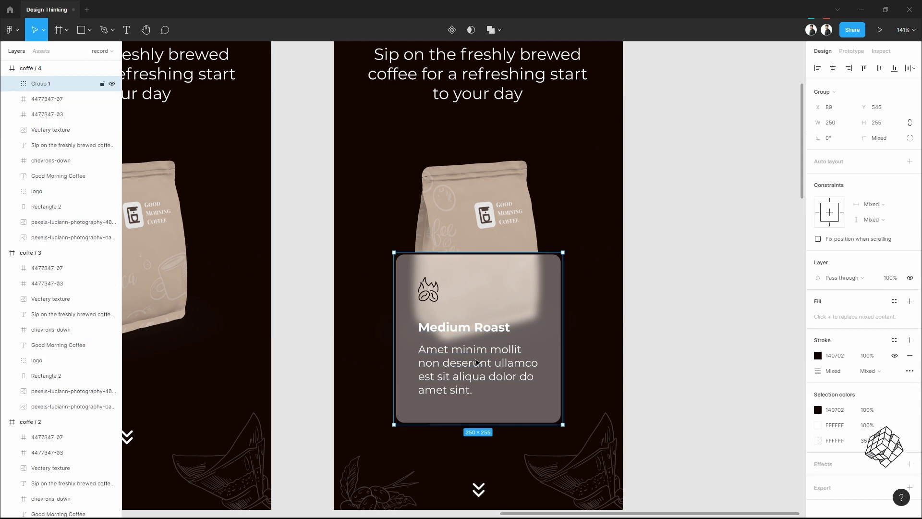
Step: Copy the grouped "Medium Roast" card from coffe / 4 and paste it into coffe / 3
left_click(670, 337)
scroll(666, 341, "down", 5)
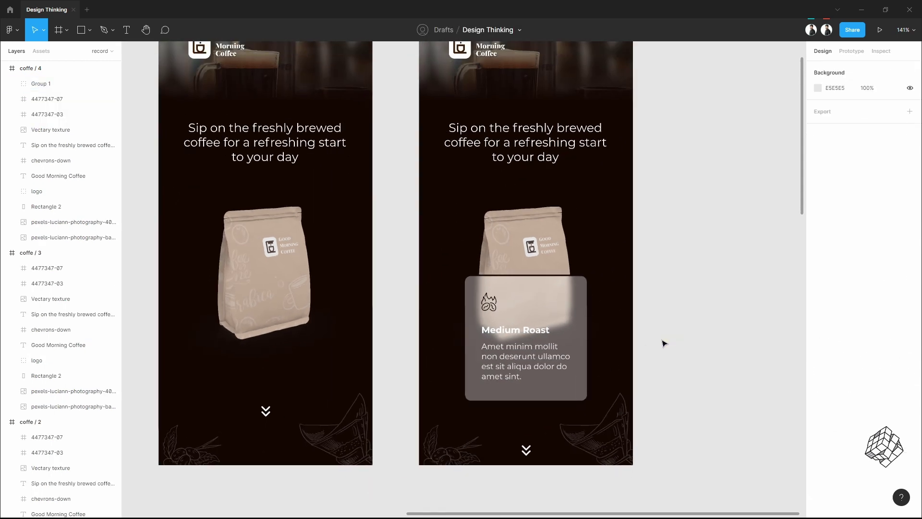
scroll(662, 346, "down", 2)
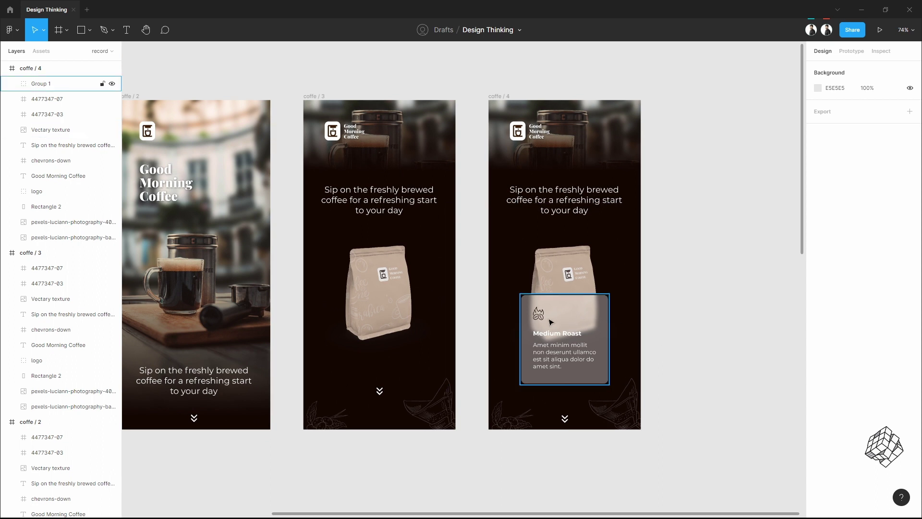
left_click(586, 318)
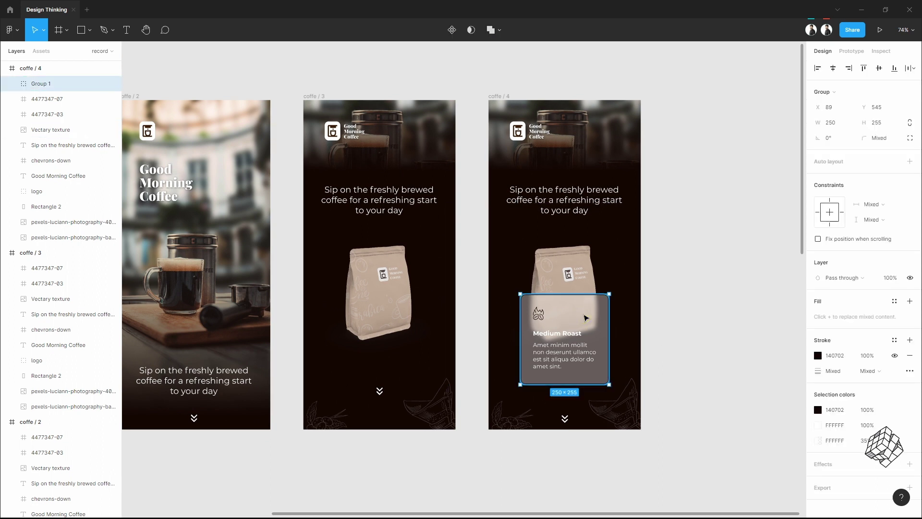
left_click(314, 96)
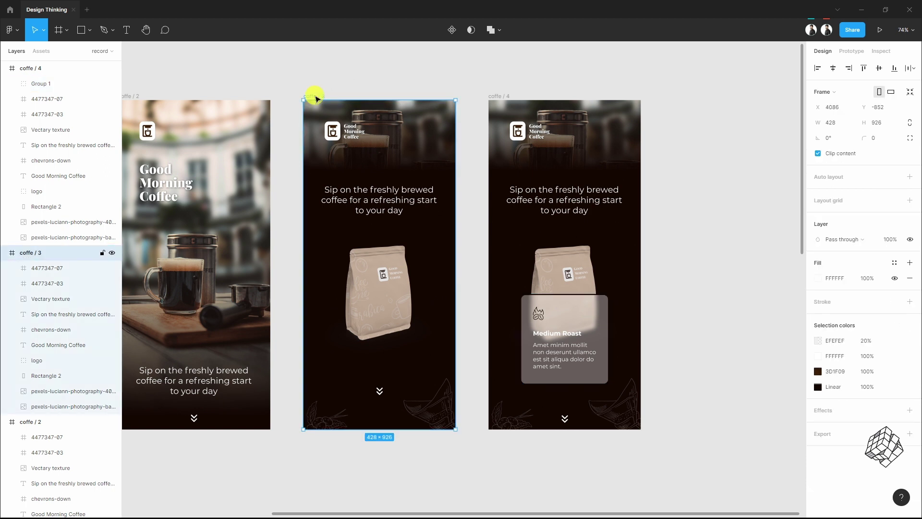
key("ctrl+v")
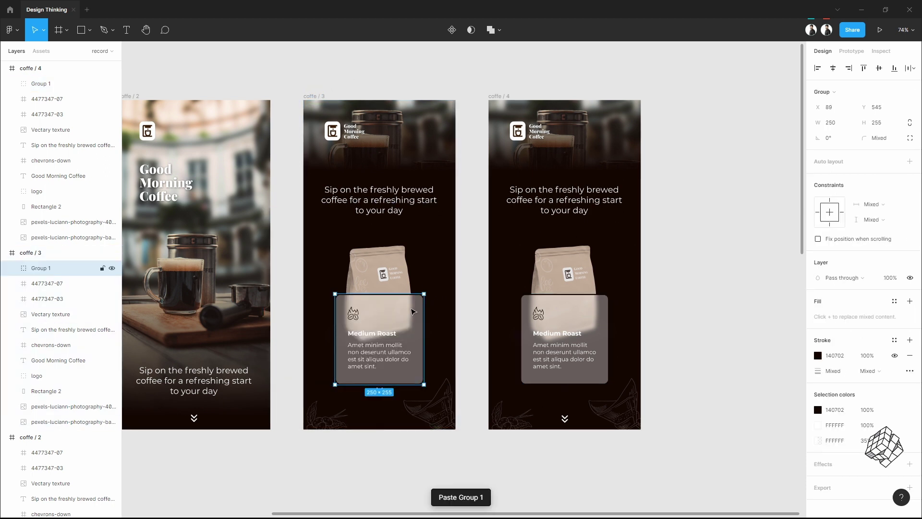
Step: Move the pasted card in coffe / 3 straight down until it sits just beyond the frame's bottom edge
key("shift+Down")
key("shift+Down")
key("shift+Down")
key("shift+Down")
key("shift+Down")
key("shift+Down")
key("shift+Down")
key("shift+Down")
key("shift+Down")
key("shift+Down")
key("shift+Down")
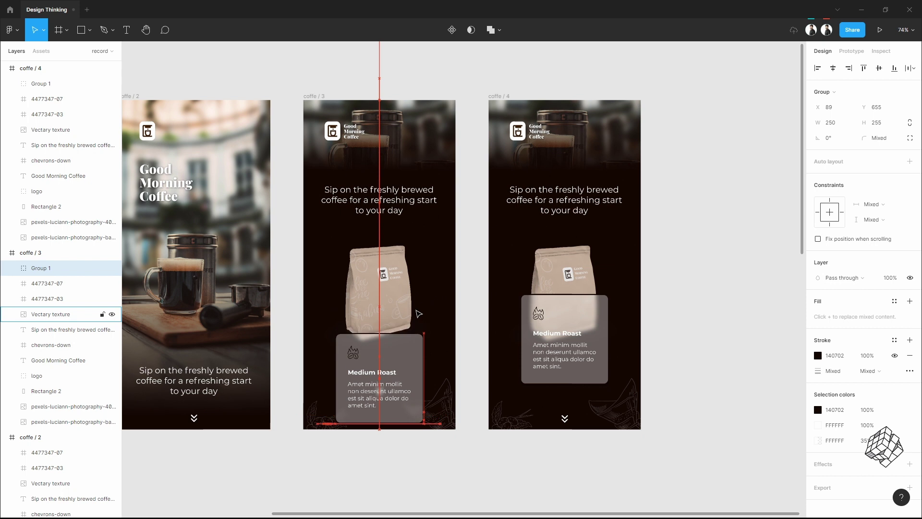
key("shift+Down")
key("shift+Down")
key("shift+Down")
key("shift+Down")
key("shift+Down")
key("shift+Down")
key("shift+Down")
key("shift+Down")
key("shift+Down")
key("shift+Down")
key("shift+Down")
key("shift+Down")
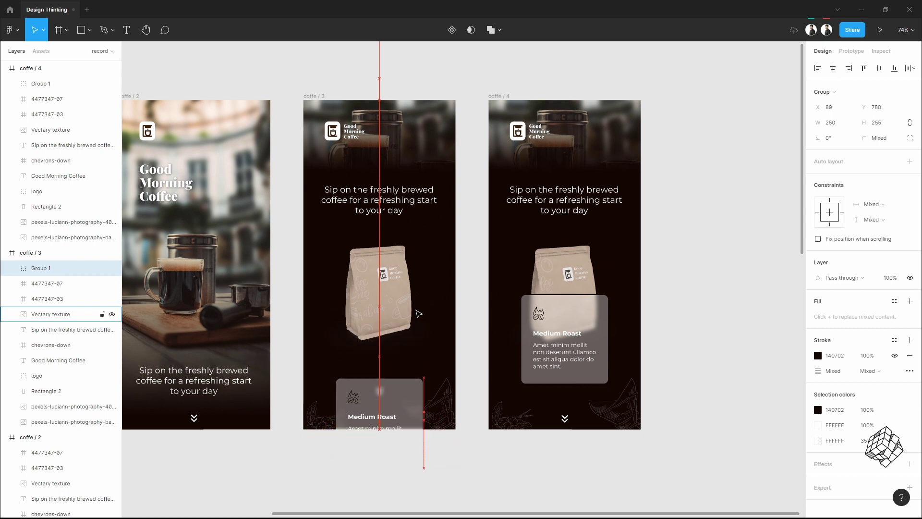
key("shift+Down")
key("shift+Down")
key("shift+Down")
key("shift+Down")
key("shift+Down")
key("shift+Down")
key("shift+Down")
key("shift+Down")
key("shift+Down")
key("shift+Down")
key("shift+Down")
key("shift+Down")
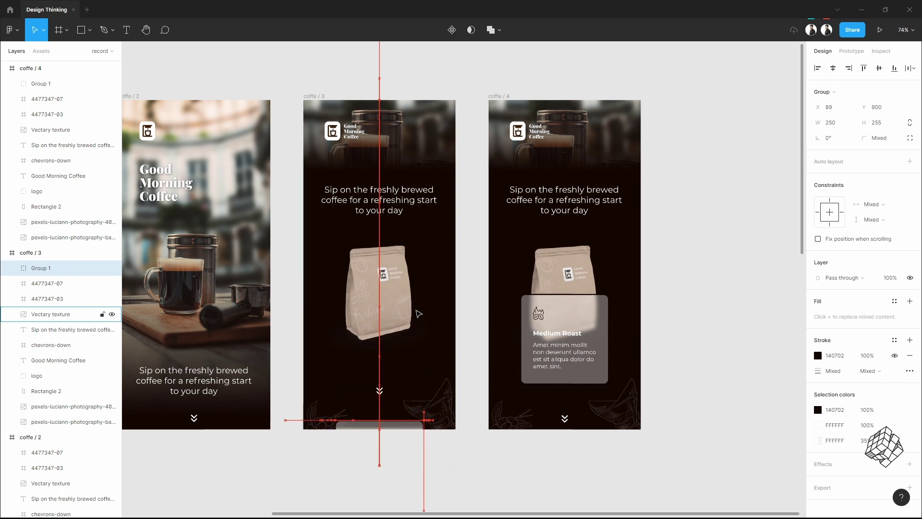
key("shift+Down")
key("shift+Down")
key("shift+Down")
left_click(760, 361)
Step: In coffe / 4, raise the glass jug illustration to Y 625.86 and the coffee branch illustration beside the card
left_click_drag(710, 365, 634, 384)
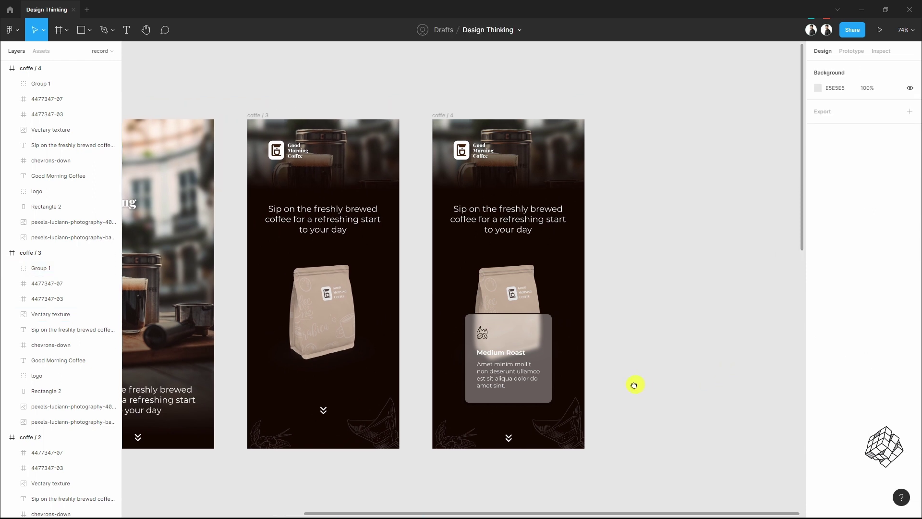
scroll(558, 434, "up", 2)
left_click(553, 434)
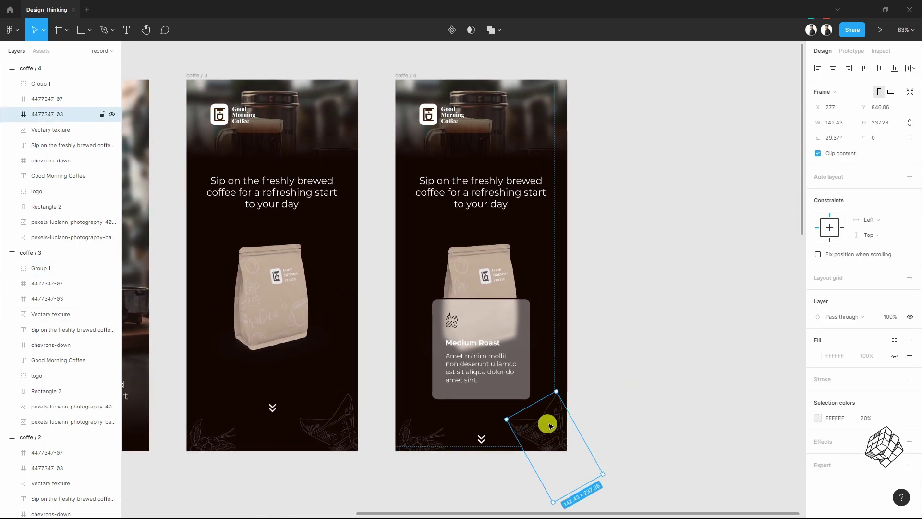
left_click_drag(547, 422, 552, 342)
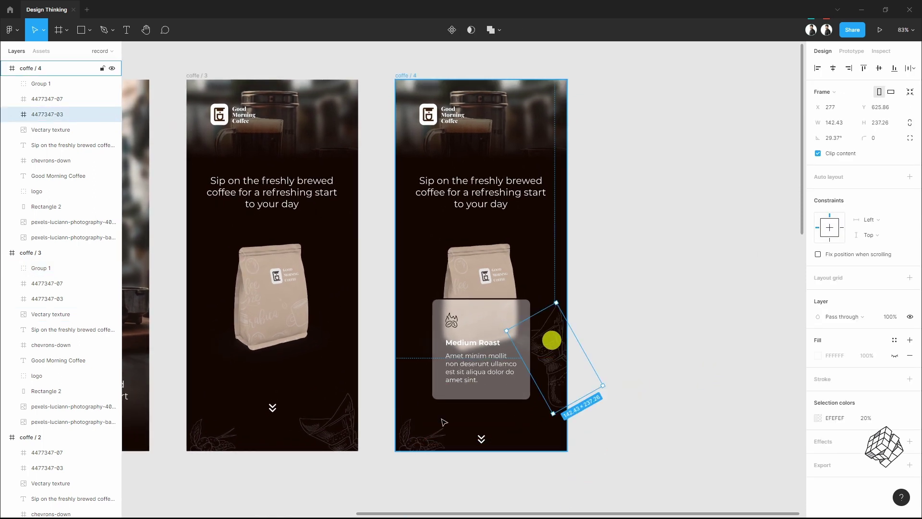
left_click_drag(412, 436, 419, 324)
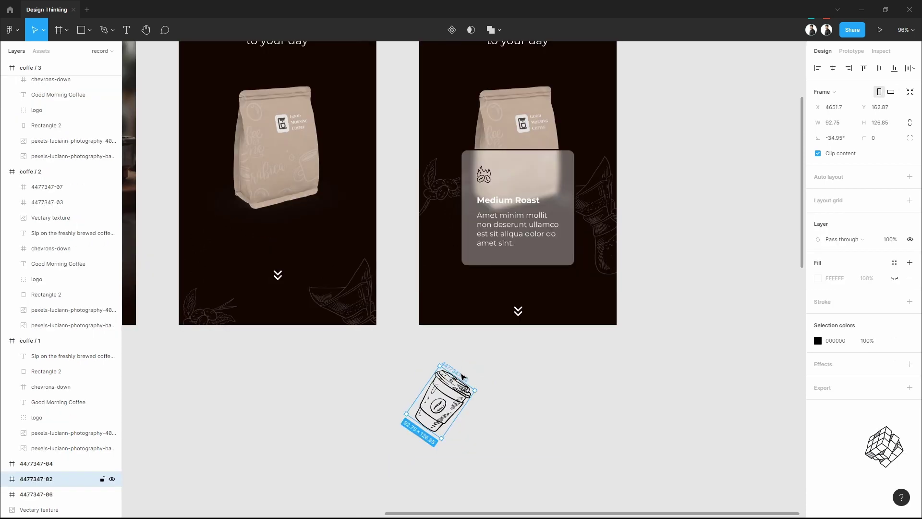
Step: Place the coffee cup illustration in coffe / 4's lower-left corner at about X 42, Y 821, coloured EFEFEF at 20% opacity
left_click_drag(462, 377, 461, 280)
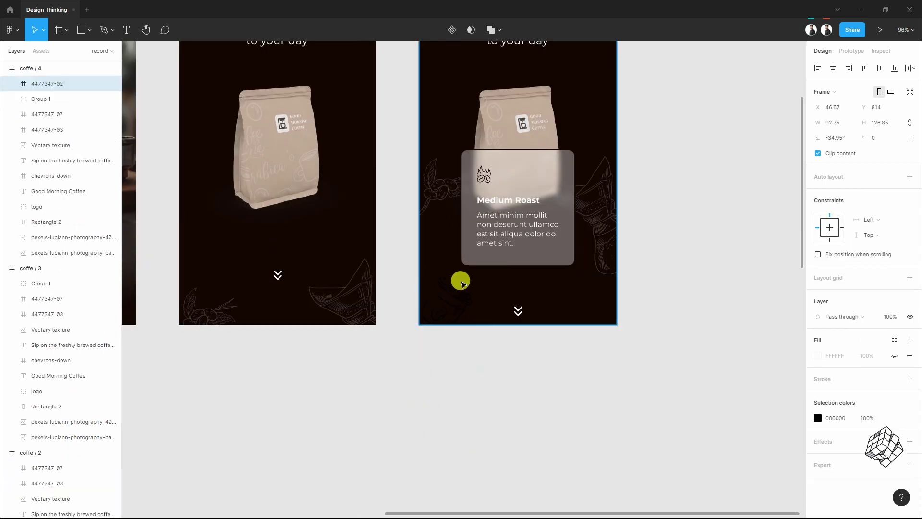
left_click(438, 183)
left_click(450, 308)
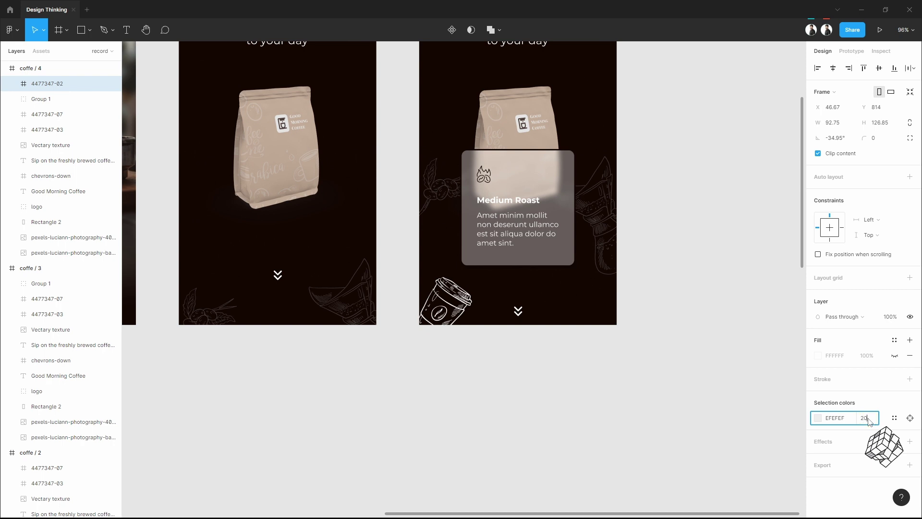
scroll(450, 308, "up", 3)
left_click_drag(471, 304, 473, 301)
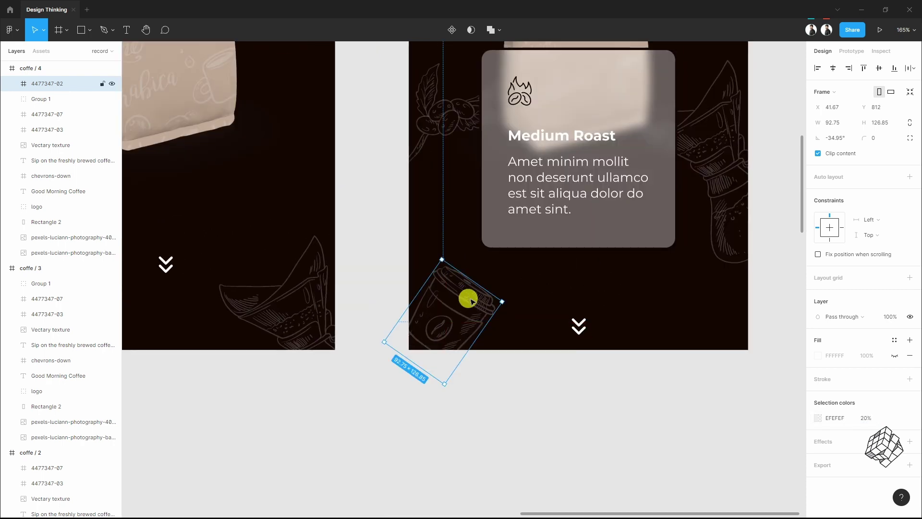
scroll(526, 344, "down", 5)
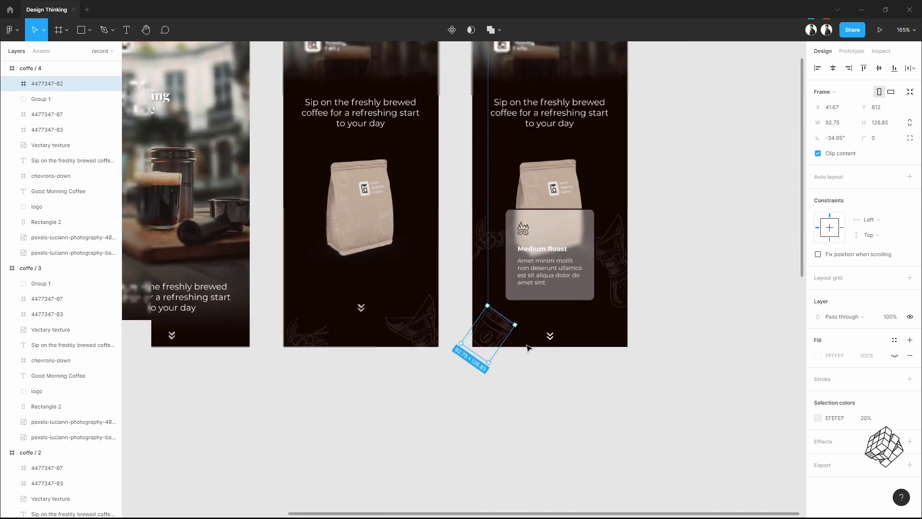
Step: Paste the cup illustration into coffe / 3 and move it down below the frame's bottom edge to Y 931
scroll(393, 171, "up", 2)
left_click(304, 62)
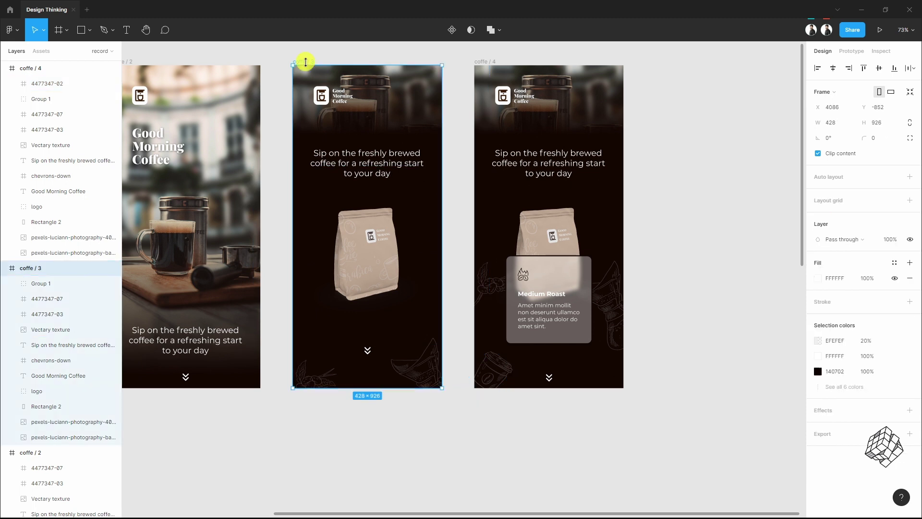
key("ctrl+v")
scroll(310, 395, "up", 5)
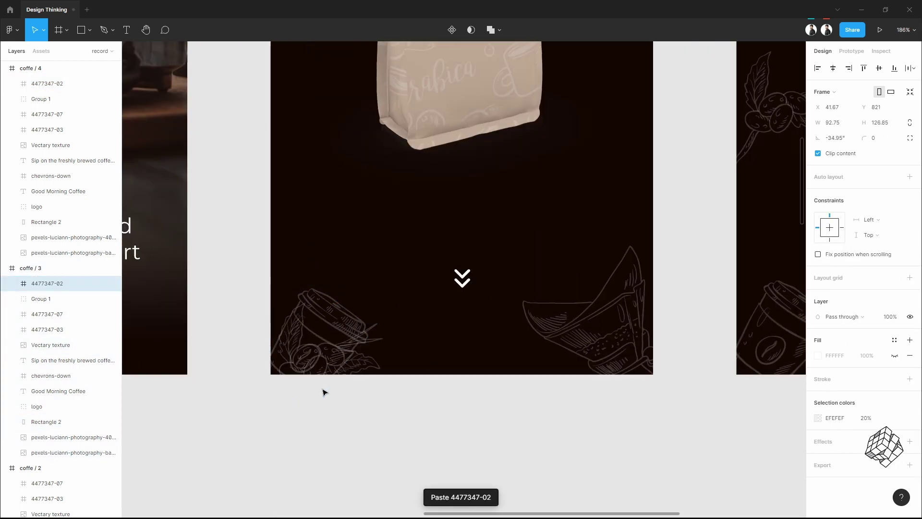
key("shift+Down")
key("shift+Down")
key("shift+Down")
key("shift+Down")
key("shift+Down")
key("shift+Down")
key("shift+Down")
scroll(416, 426, "down", 6)
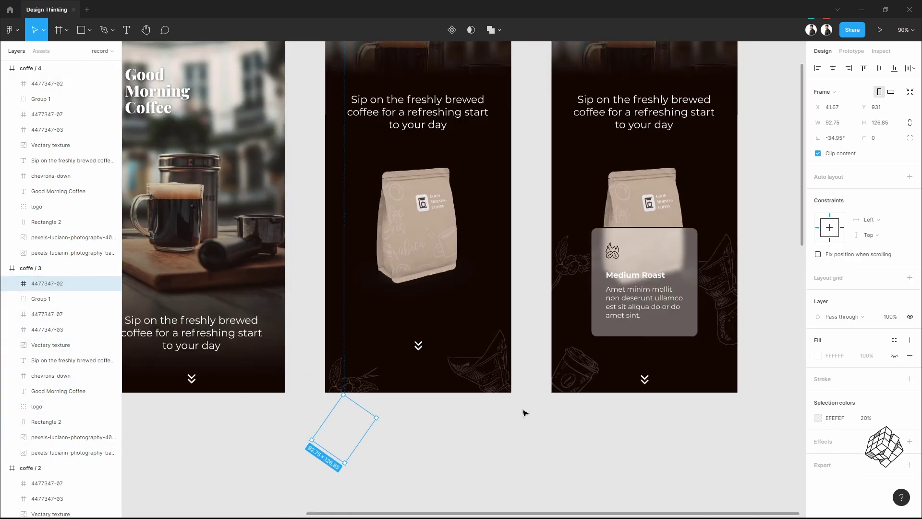
Step: Duplicate the coffe / 4 frame and place the copy to its right as the fifth screen
left_click_drag(597, 280, 549, 302)
left_click(551, 305)
left_click_drag(353, 151, 411, 152, "alt")
left_click_drag(483, 152, 507, 155)
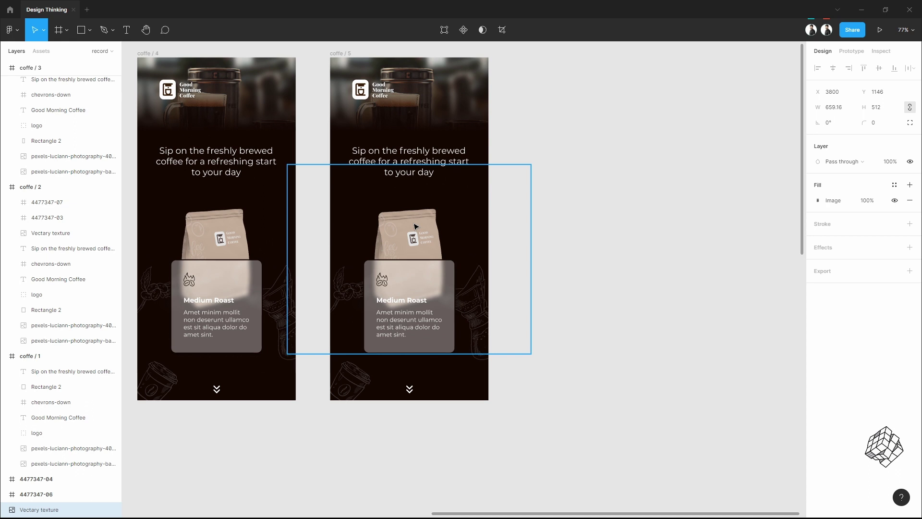
Step: Replace the light coffee bag in coffe / 5 with the dark bag image, centred horizontally in the frame at Y 289
left_click_drag(415, 225, 486, 253)
key("ctrl+v")
left_click(415, 241)
key("Delete")
left_click(443, 241)
left_click(833, 69)
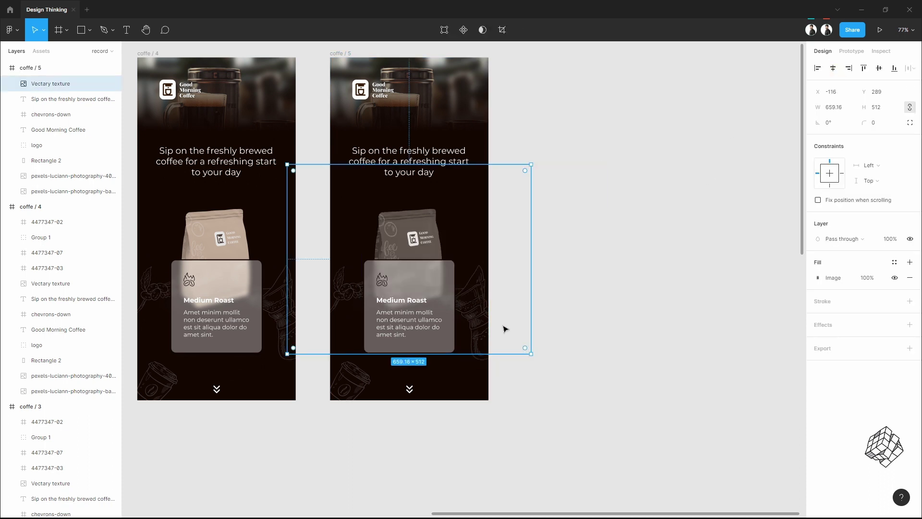
Step: Move the "Medium Roast" card in coffe / 5 up past the frame's top edge and place a pasted copy over the dark bag
scroll(607, 280, "up", 2)
scroll(607, 280, "left", 2)
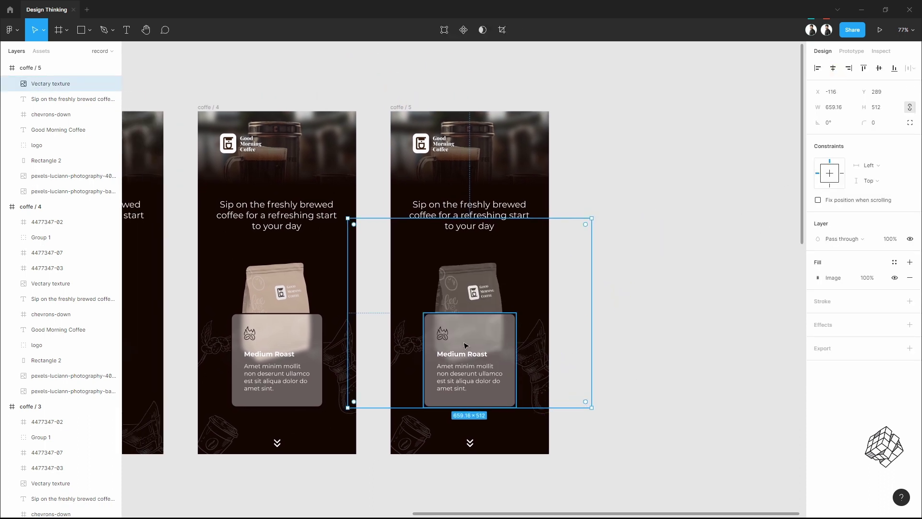
left_click(466, 345)
left_click_drag(482, 365, 479, 147)
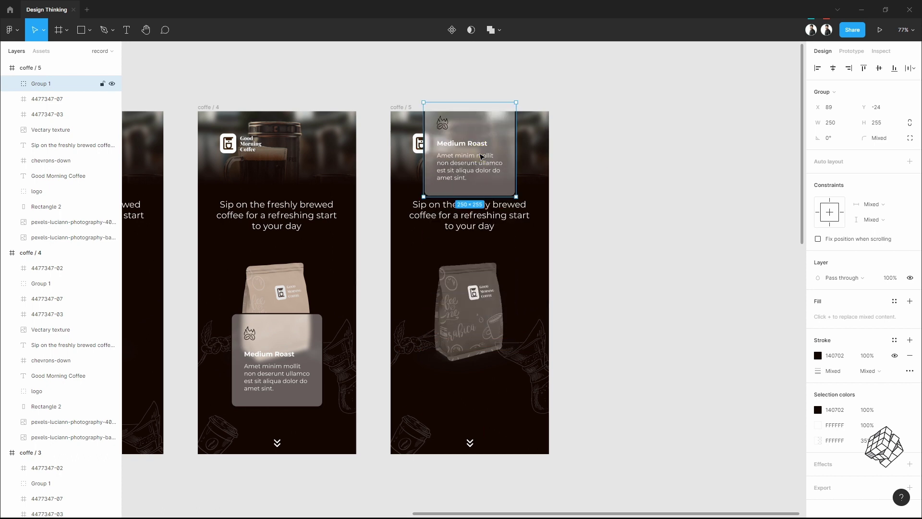
left_click_drag(480, 181, 482, 157)
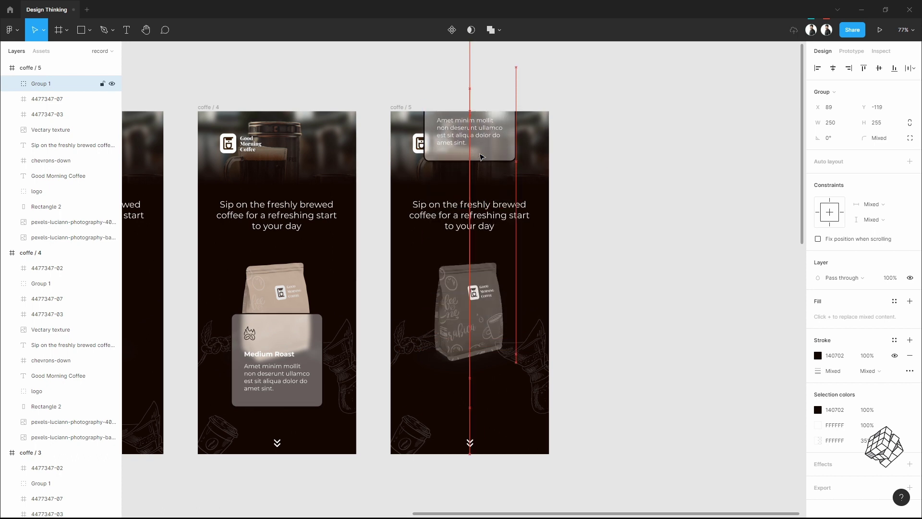
key("ctrl+v")
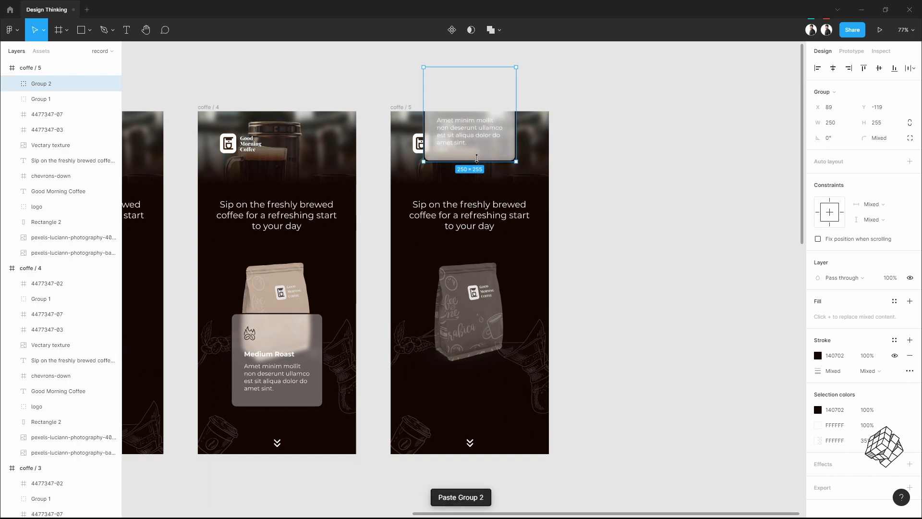
left_click_drag(494, 163, 488, 389)
Step: Move the original "Medium Roast" card fully above the top edge of coffe / 5, to Y -268
left_click(490, 144)
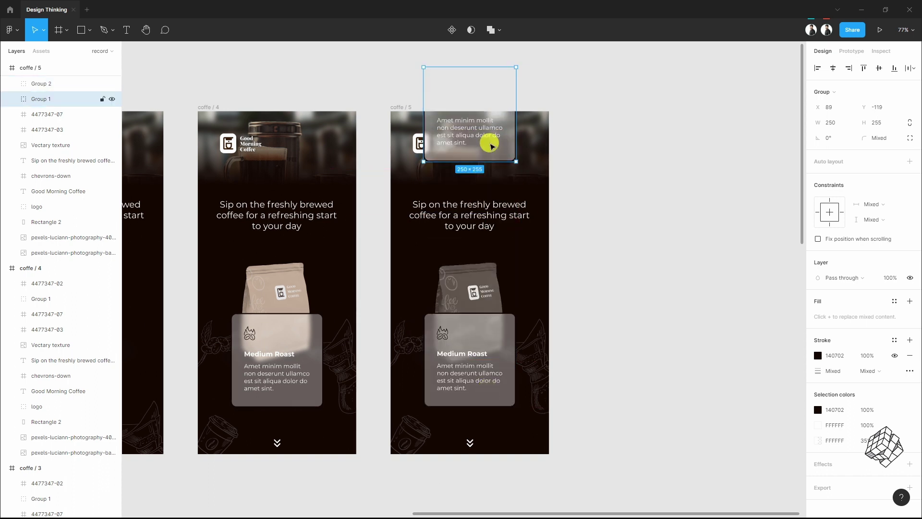
key("Up")
key("Up")
key("Up")
key("Up")
key("Up")
key("Up")
key("Up")
key("Up")
key("Up")
key("Up")
key("Up")
key("Up")
key("Up")
key("Up")
key("Up")
key("Up")
key("Up")
key("Up")
key("Up")
key("Up")
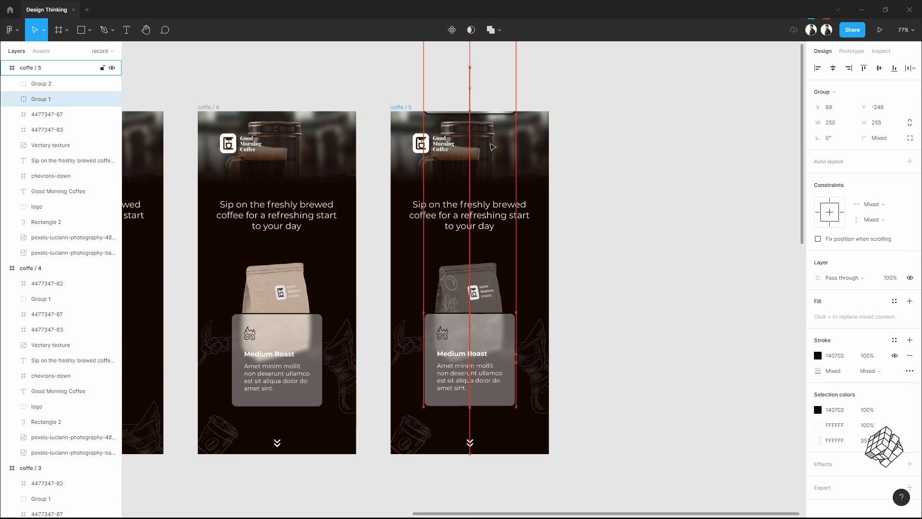
Step: Centre the copied card horizontally in coffe / 5 and set its Y position to 545
left_click(495, 334)
scroll(494, 337, "up", 2)
left_click_drag(489, 329, 486, 323)
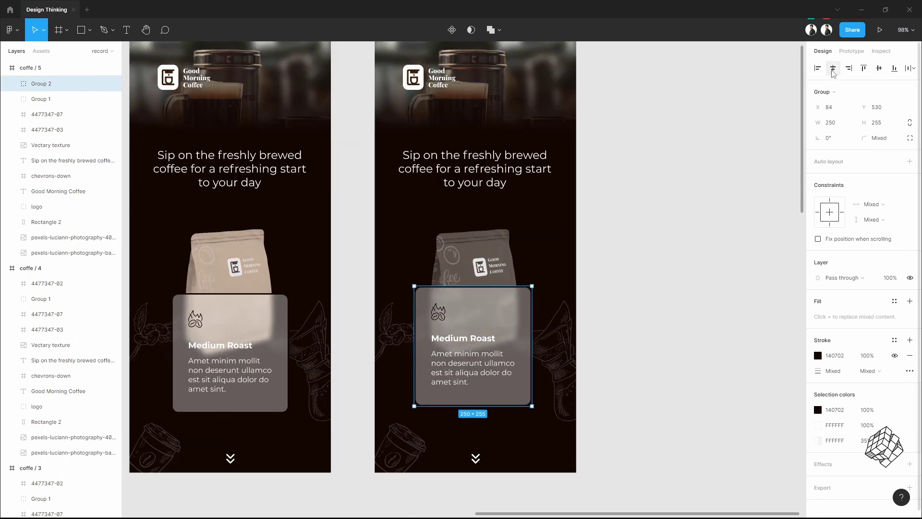
left_click(833, 68)
left_click(889, 110)
key("Return")
Step: Change the copied card's heading in coffe / 5 to "Dark Roast"
double_click(456, 346)
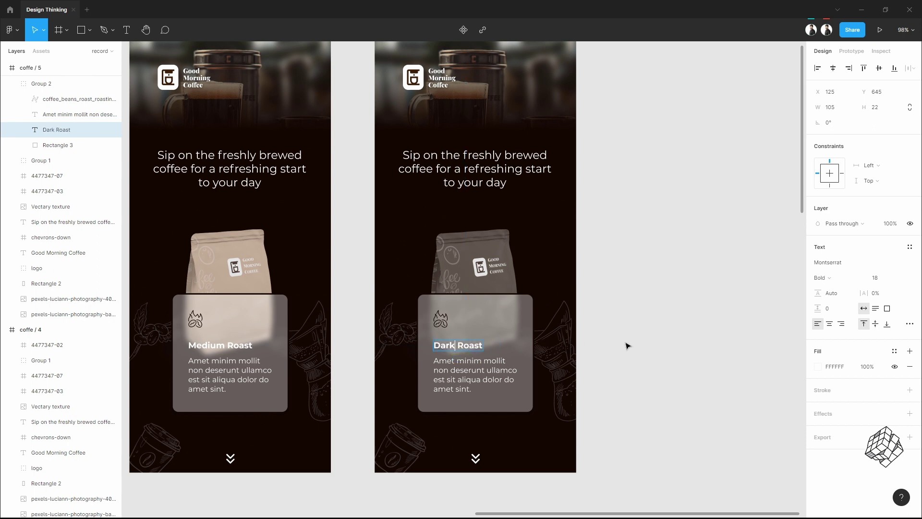
left_click(50, 85)
left_click(12, 84)
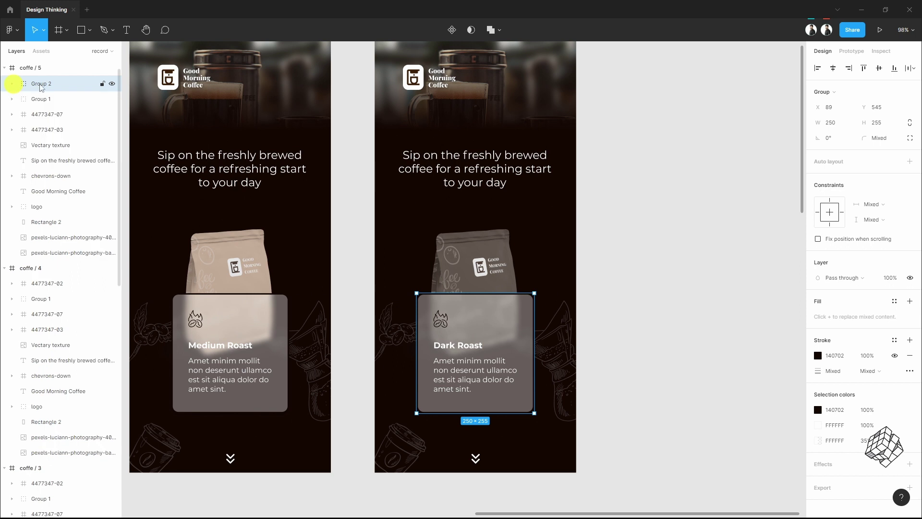
left_click(54, 101)
scroll(495, 140, "up", 5)
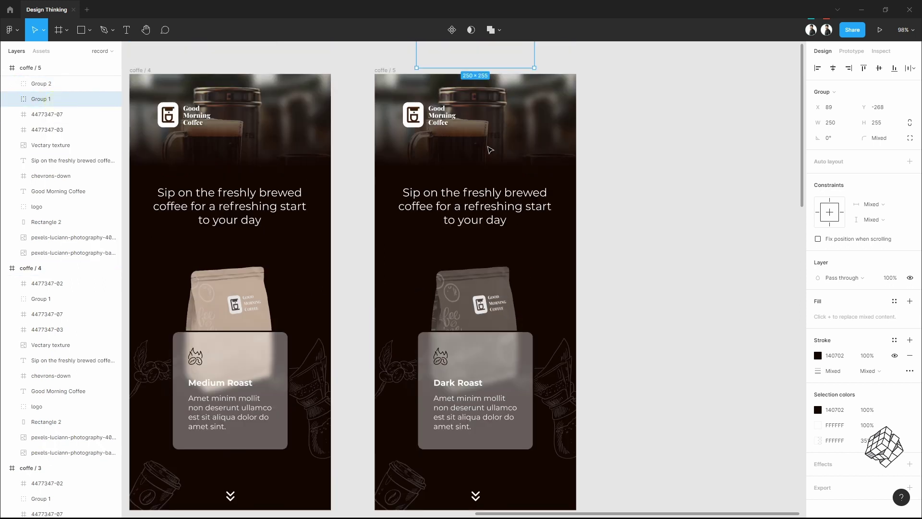
scroll(479, 145, "down", 5)
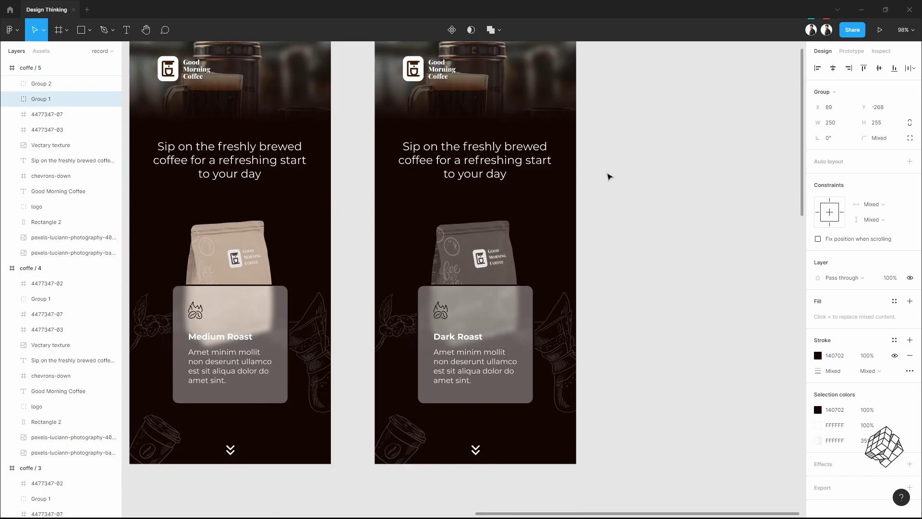
Step: Copy the "Dark Roast" card from coffe / 5 and paste it into the coffe / 4 frame
left_click(493, 264)
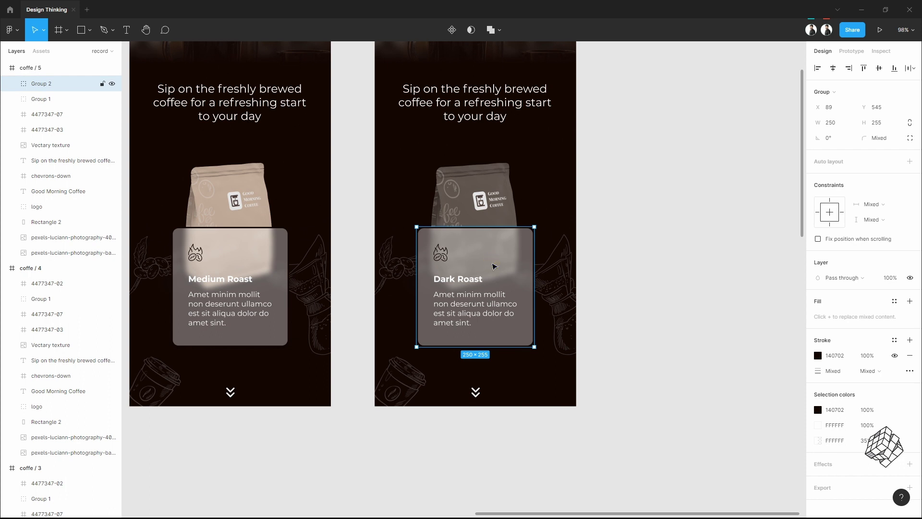
scroll(546, 321, "down", 3)
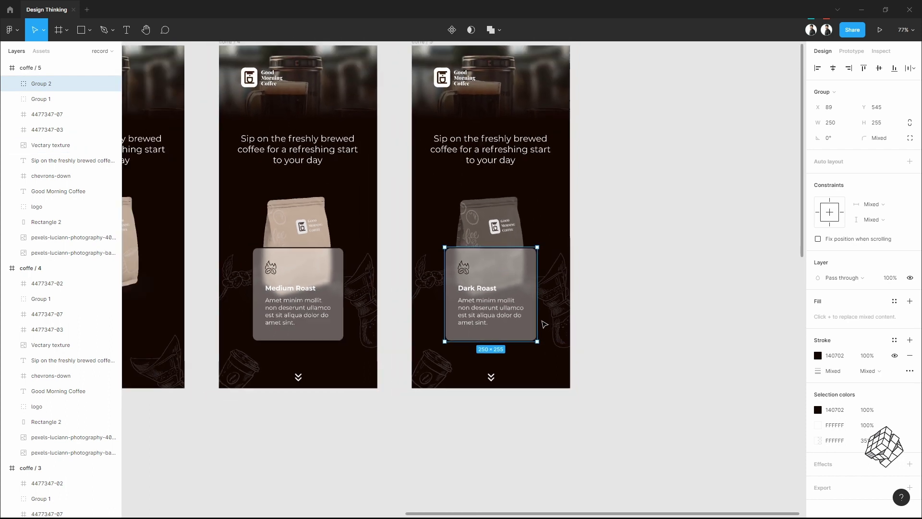
scroll(537, 312, "up", 1)
left_click(233, 56)
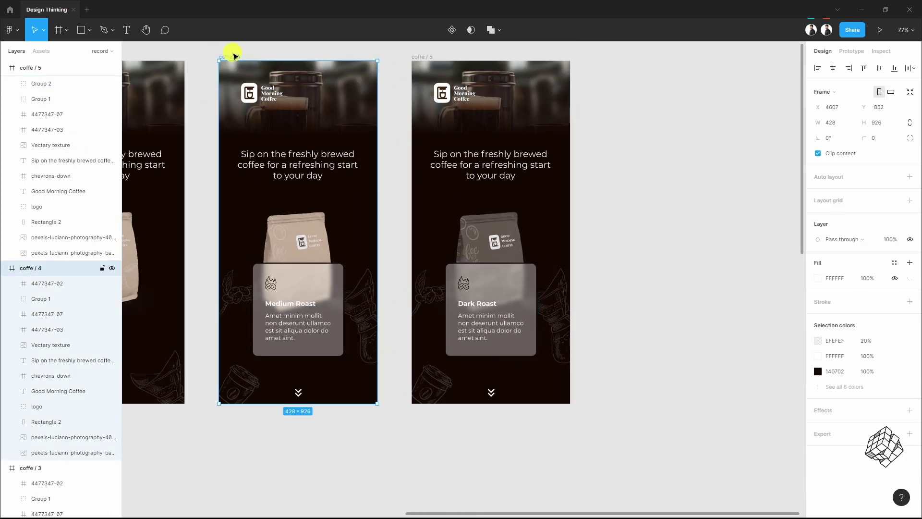
key("ctrl+v")
Step: Move the pasted card straight down past the bottom edge of coffe / 4, to Y 949
key("shift+Down")
key("shift+Down")
key("shift+Down")
key("shift+Down")
key("shift+Down")
key("shift+Down")
key("shift+Down")
key("shift+Down")
key("shift+Down")
key("shift+Down")
key("shift+Down")
key("shift+Down")
key("shift+Down")
key("shift+Down")
key("shift+Down")
key("shift+Down")
key("shift+Down")
key("shift+Down")
key("shift+Down")
key("shift+Down")
key("shift+Down")
key("shift+Down")
key("shift+Down")
key("shift+Down")
key("shift+Down")
key("shift+Down")
key("shift+Down")
key("shift+Down")
key("shift+Down")
key("shift+Down")
key("shift+Down")
key("shift+Down")
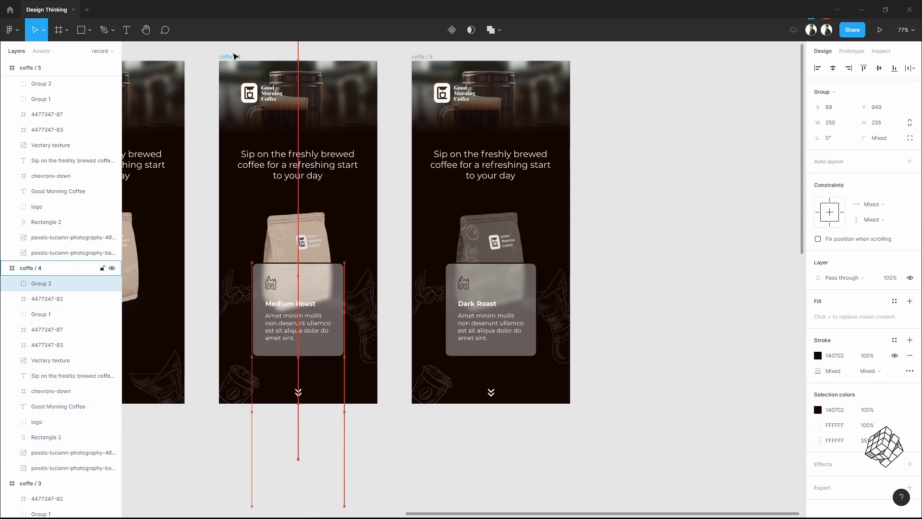
left_click(662, 280)
Step: Move the three line sketches in coffe / 5 higher up within the frame
left_click_drag(607, 253, 599, 315)
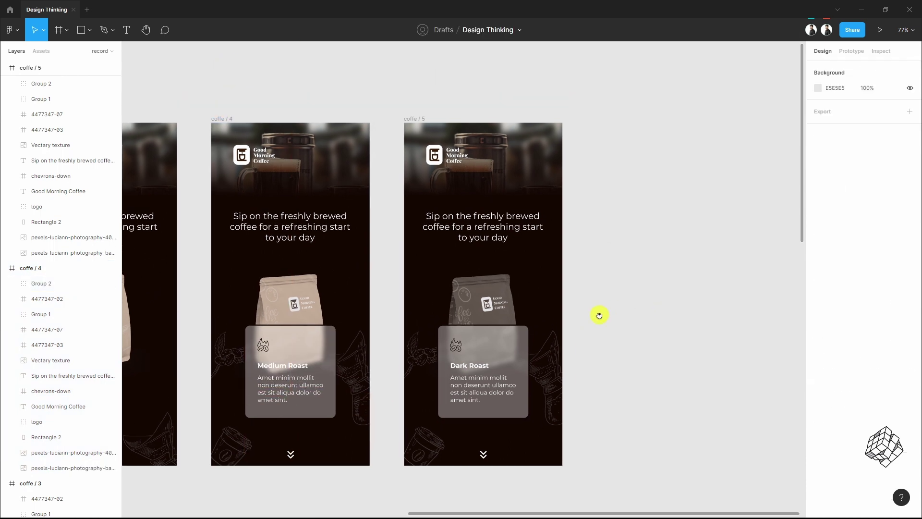
scroll(585, 360, "up", 2)
left_click_drag(395, 372, 409, 281)
left_click_drag(542, 356, 543, 223)
left_click_drag(390, 459, 382, 379)
Step: Rotate the coffee cup sketch and place it in the lower right corner of coffe / 5, with the coffee beans sketch along the bottom edge
mouse_move(480, 347)
left_mouse_down()
mouse_move(467, 334)
mouse_move(475, 340)
left_mouse_up()
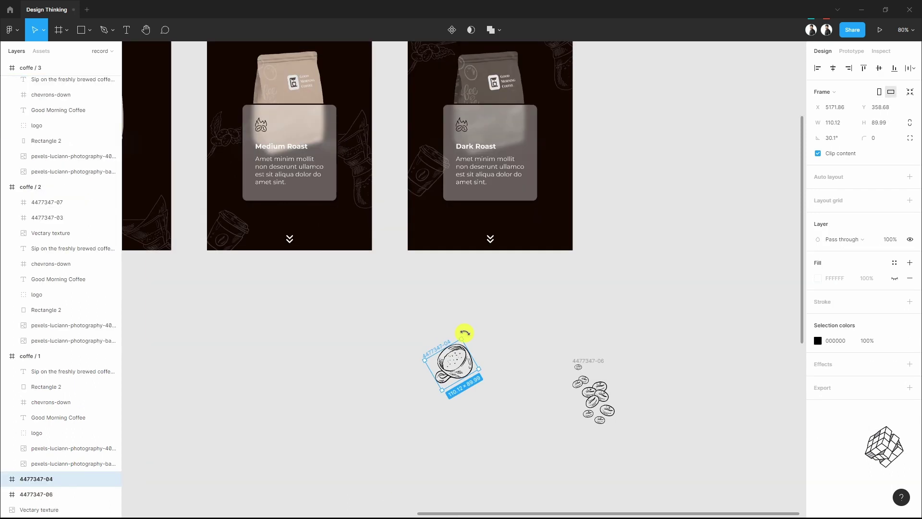
left_click_drag(458, 358, 554, 210)
left_click(594, 394)
left_click_drag(618, 361, 467, 219)
key("ctrl+z")
key("ctrl+z")
Step: Give the coffee cup and beans sketches in coffe / 5 the paper cup sketch's colour, EFEFEF at 20% opacity
scroll(509, 228, "up", 4)
left_click(601, 237, "shift")
scroll(600, 237, "up", 3)
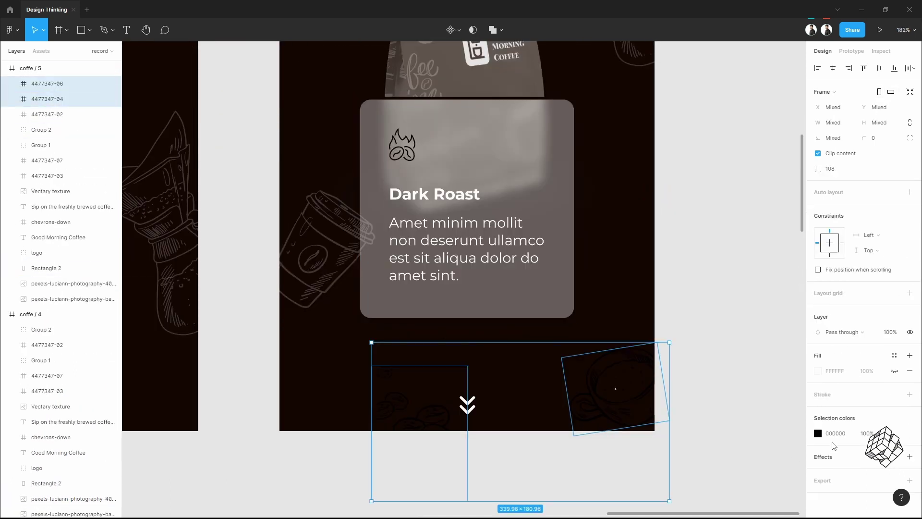
left_click(834, 435)
left_click(716, 390)
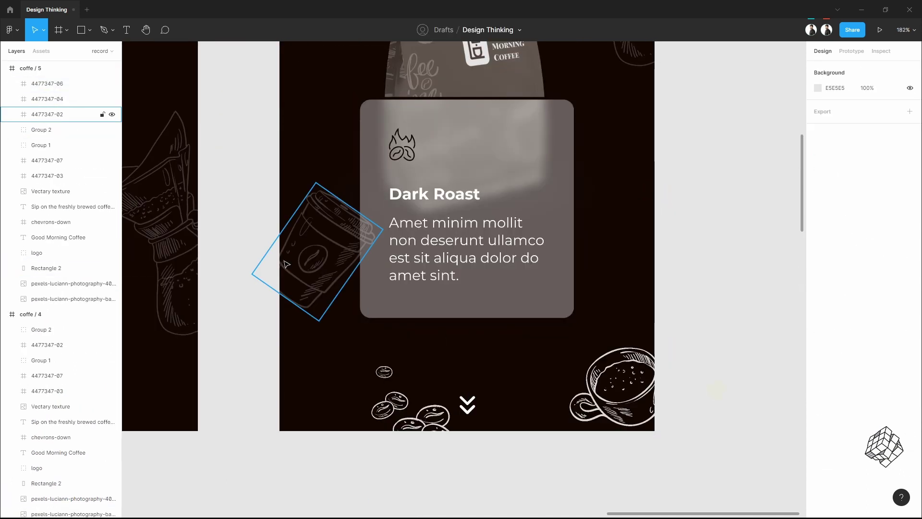
left_click(286, 264)
left_click(838, 418)
key("ctrl+c")
left_click(408, 413)
left_click(610, 384, "shift")
left_click(841, 434)
key("ctrl+v")
key("Return")
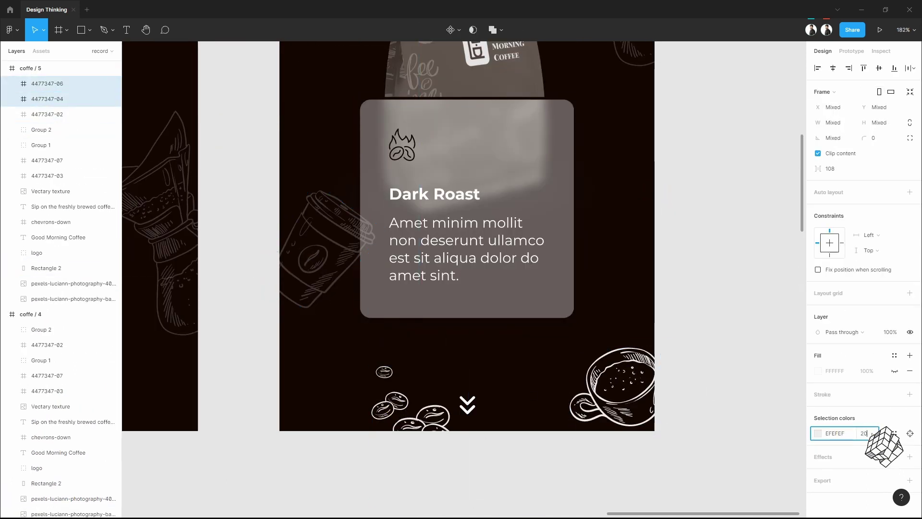
left_click(714, 342)
Step: Shift the beans sketch in coffe / 5 slightly left, and raise the paper cup and coffee cup sketches a little
left_click_drag(400, 418, 381, 412)
left_click_drag(312, 253, 311, 206)
left_click_drag(627, 385, 628, 330)
Step: Copy the coffee cup and beans sketches from coffe / 5 and paste them into coffe / 4
left_click(391, 405, "shift")
scroll(630, 424, "down", 5)
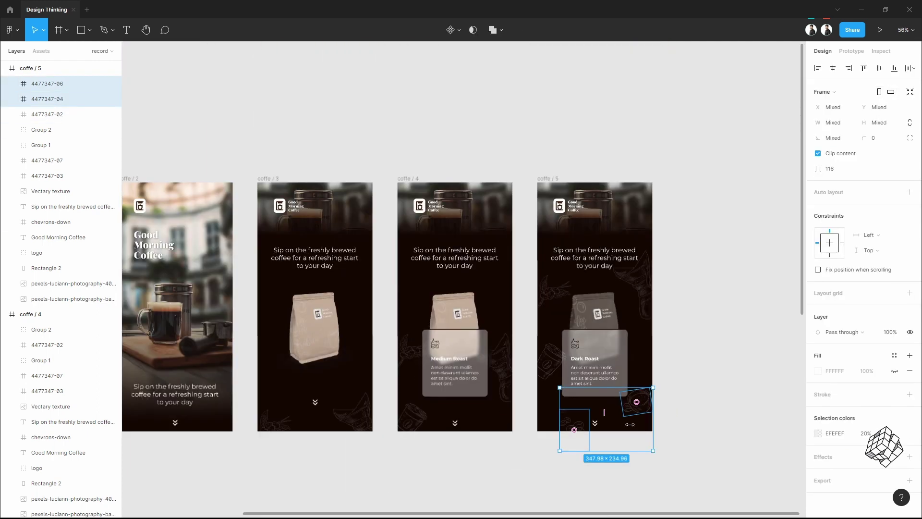
left_click(415, 177)
key("ctrl+v")
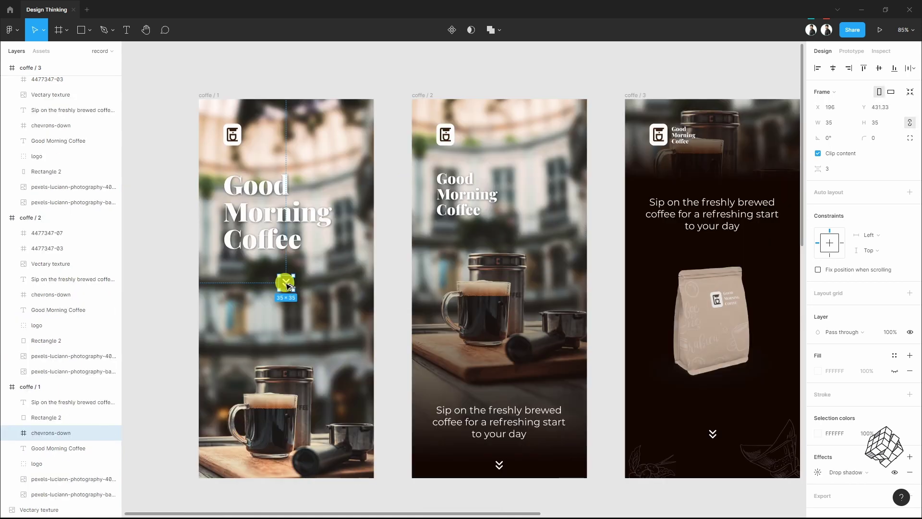
Step: Place a copy of coffe / 1's down chevron in the upper right of coffe / 2 and rotate it to -90°
left_click_drag(288, 286, 557, 132)
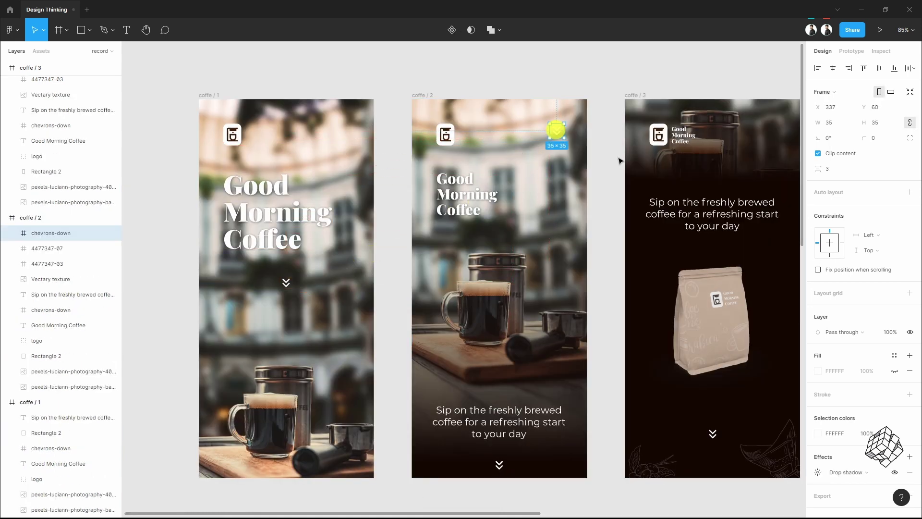
scroll(557, 132, "up", 5)
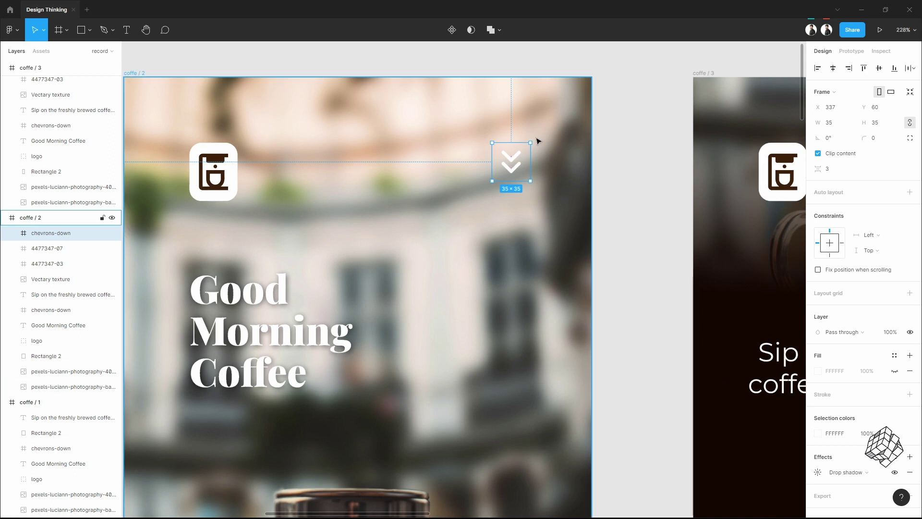
left_click_drag(533, 140, 548, 200)
left_click_drag(514, 169, 523, 179)
Step: Nudge the rotated chevron in coffe / 2 horizontally to X 398, keeping 30 px from the frame's right edge
key("Left")
key("Left")
key("Left")
key("Left")
key("Left")
key("Left")
key("Left")
key("Left")
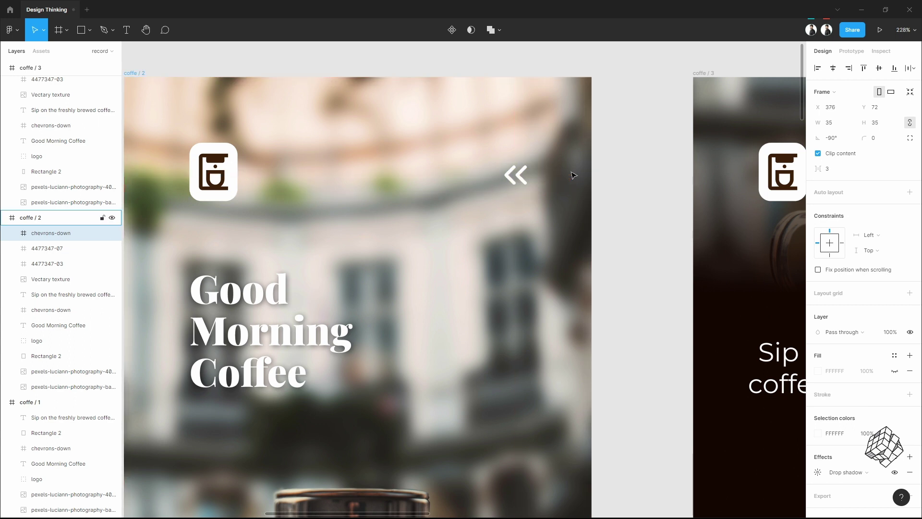
key("Right")
key("Right")
key("Right")
key("Right")
key("Right")
key("Right")
key("Right")
key("Right")
key("Right")
key("Right")
key("Right")
key("Right")
key("Right")
key("Right")
key("Right")
key("Right")
key("Right")
key("Right")
key("Right")
key("Right")
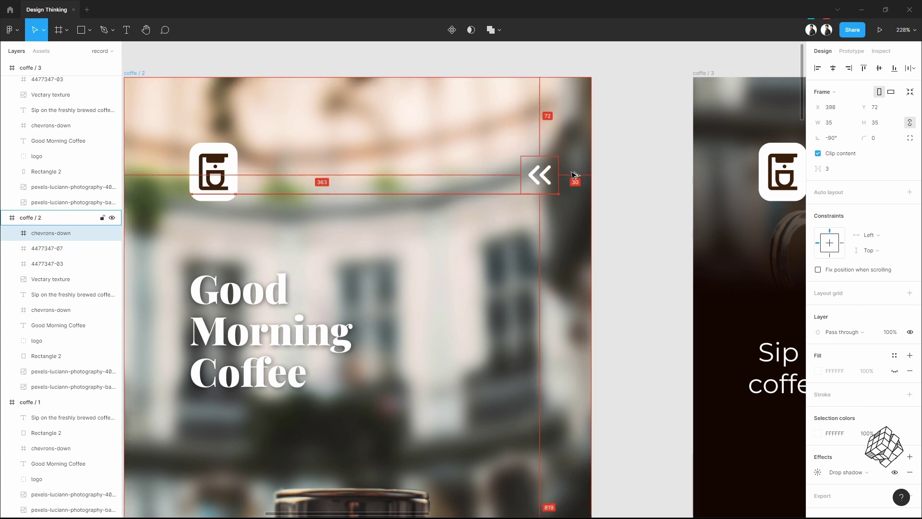
Step: Copy the back chevron from coffe / 2 into coffe / 3, coffe / 4 and coffe / 5 at the same position
scroll(618, 214, "down", 4)
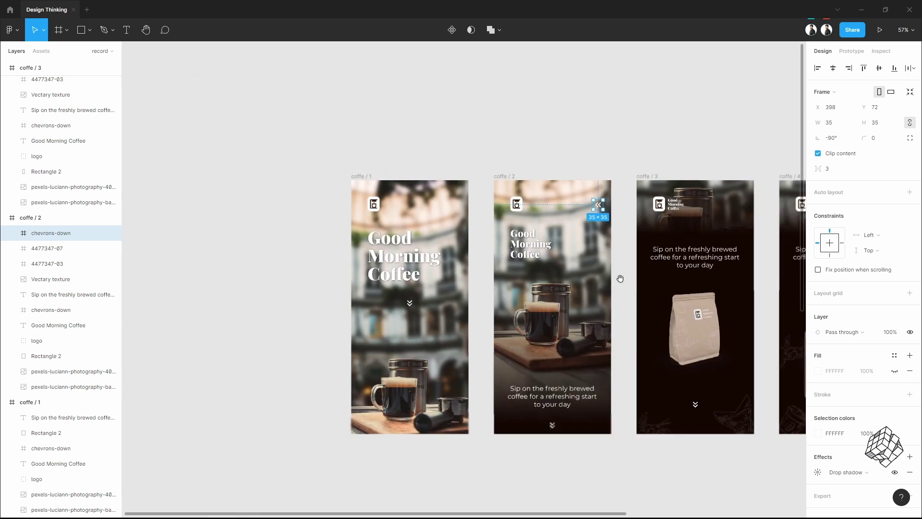
left_click_drag(751, 351, 434, 355)
left_click(332, 181)
left_click(480, 181, "shift")
left_click(626, 180, "shift")
key("ctrl+v")
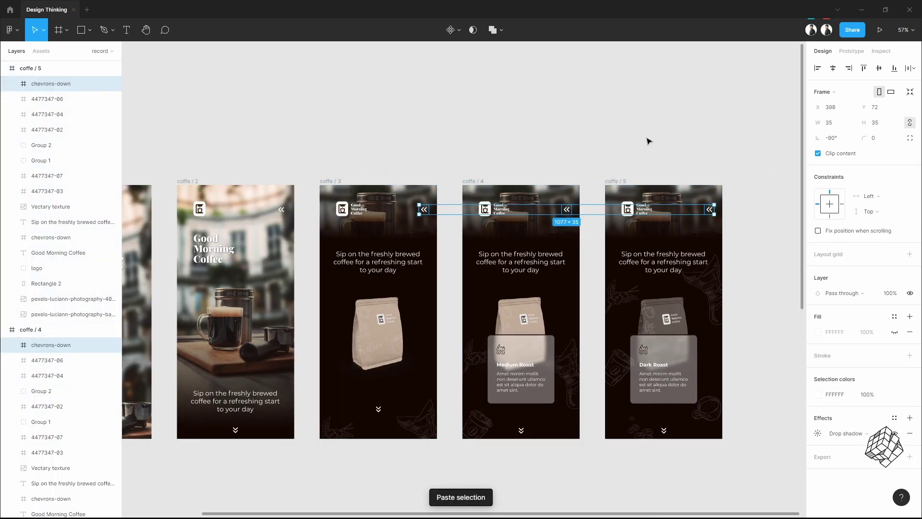
left_click(648, 142)
scroll(753, 292, "down", 2)
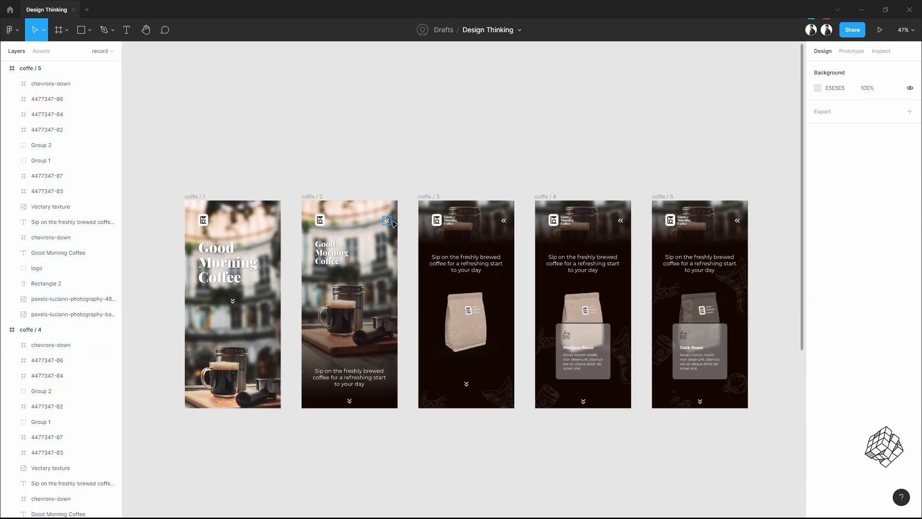
Step: Copy the back chevron from coffe / 2 and paste it into coffe / 1
left_click(389, 221)
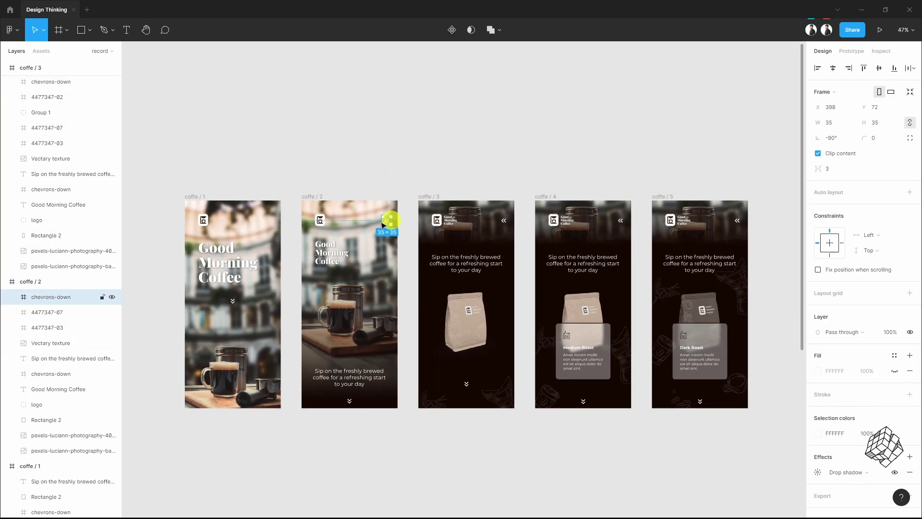
left_click(198, 197)
key("ctrl+v")
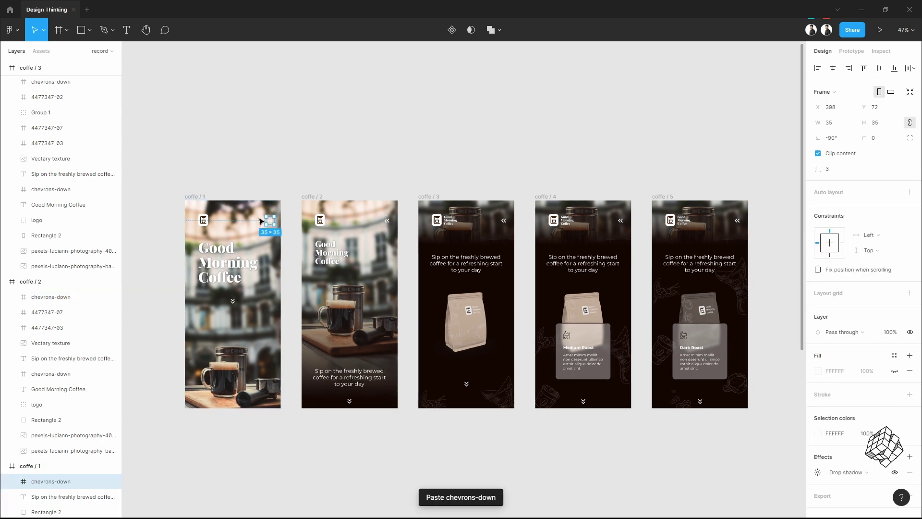
Step: Move the pasted back chevron off the right edge of coffe / 1, to X 464
scroll(262, 221, "up", 5)
key("Right")
key("Right")
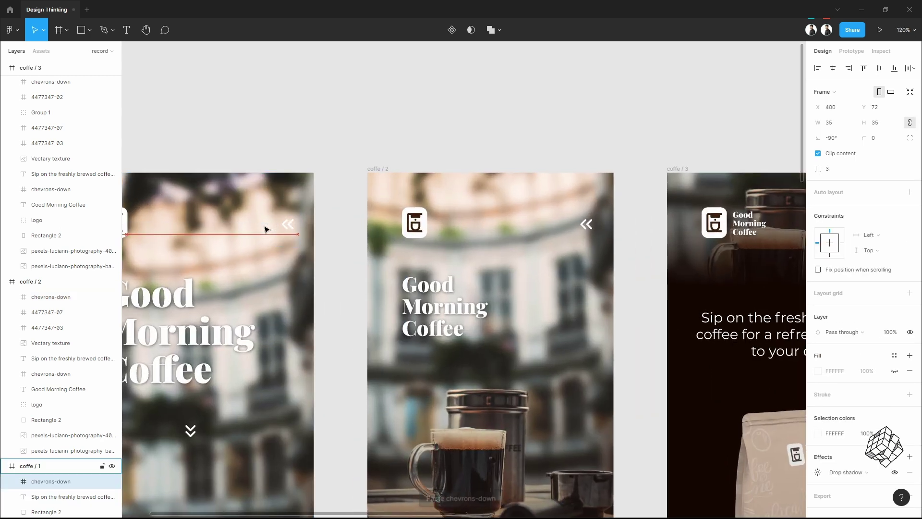
key("shift+Right")
key("shift+Right")
left_click(363, 149)
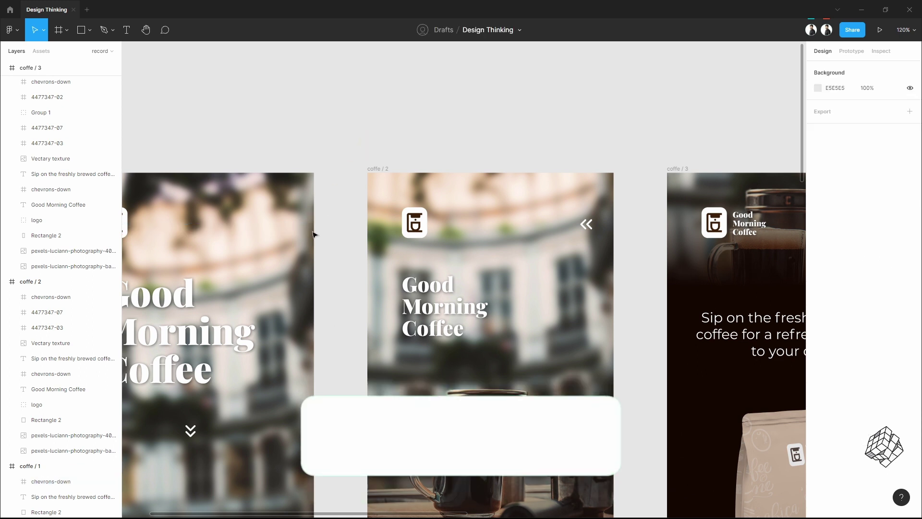
left_click(312, 227)
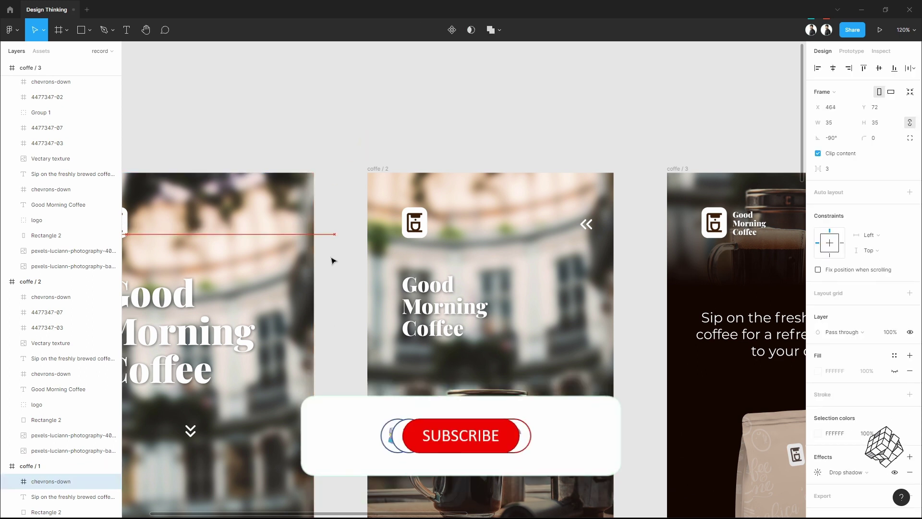
left_click(349, 233)
Step: Link the down chevron in coffe / 1 to coffe / 2 as an on-click navigation with a Smart animate transition
scroll(349, 231, "down", 6)
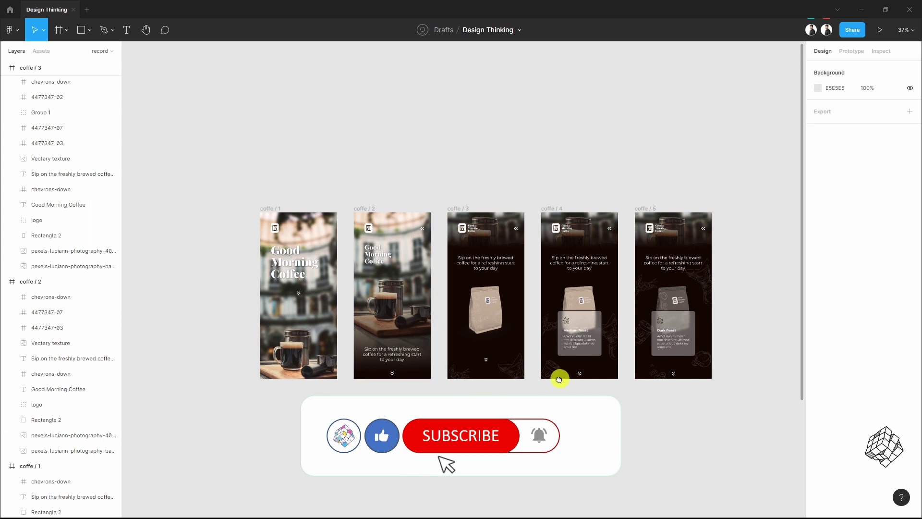
scroll(480, 354, "up", 2)
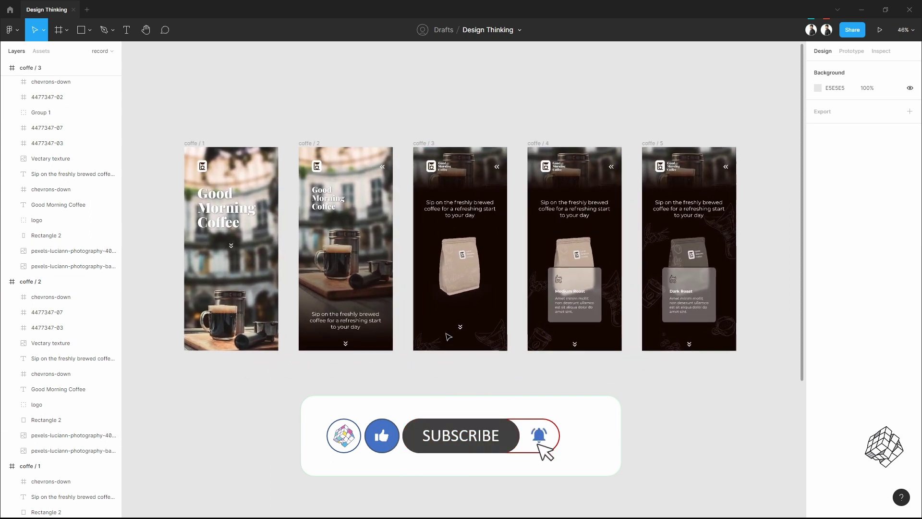
scroll(447, 336, "up", 1)
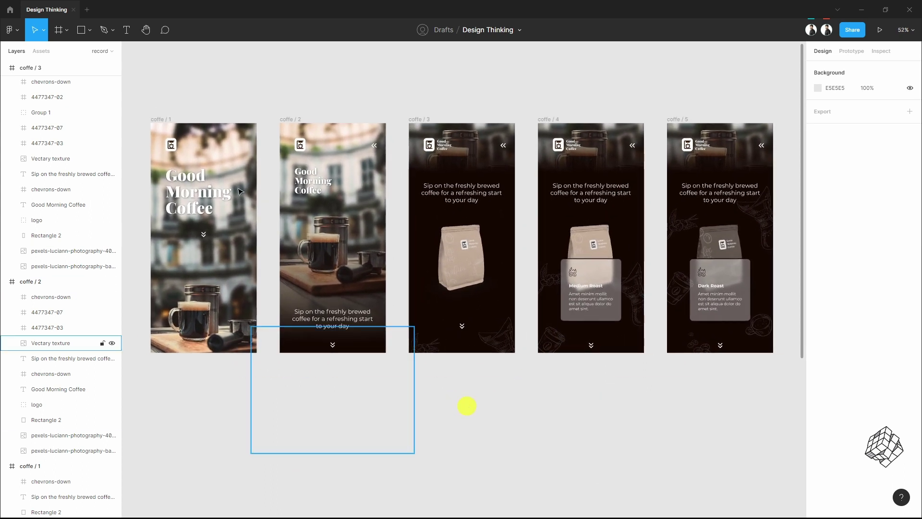
left_click(161, 120)
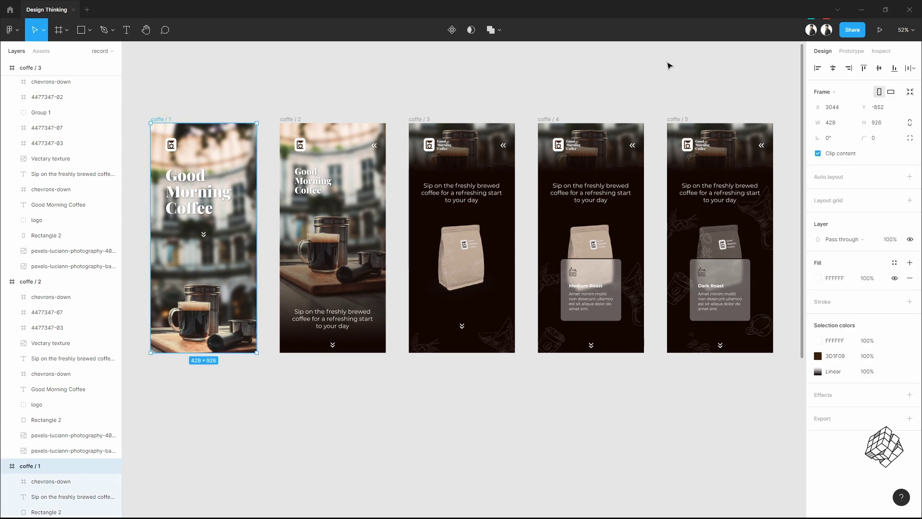
left_click(853, 51)
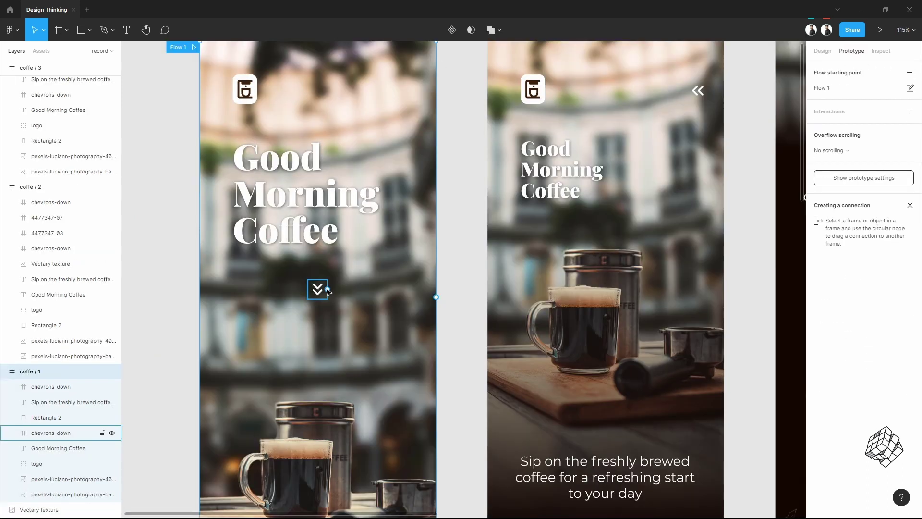
left_click_drag(328, 290, 497, 265)
scroll(562, 277, "down", 5)
scroll(562, 274, "right", 1)
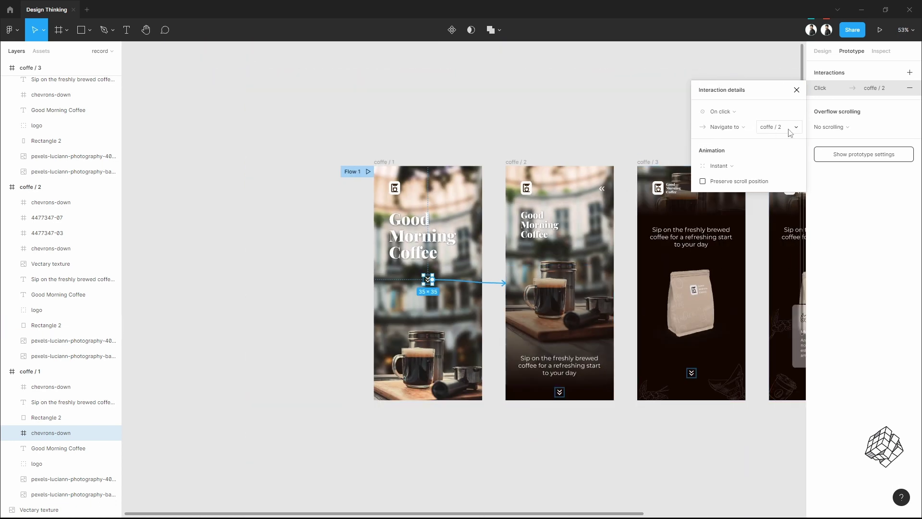
left_click(738, 165)
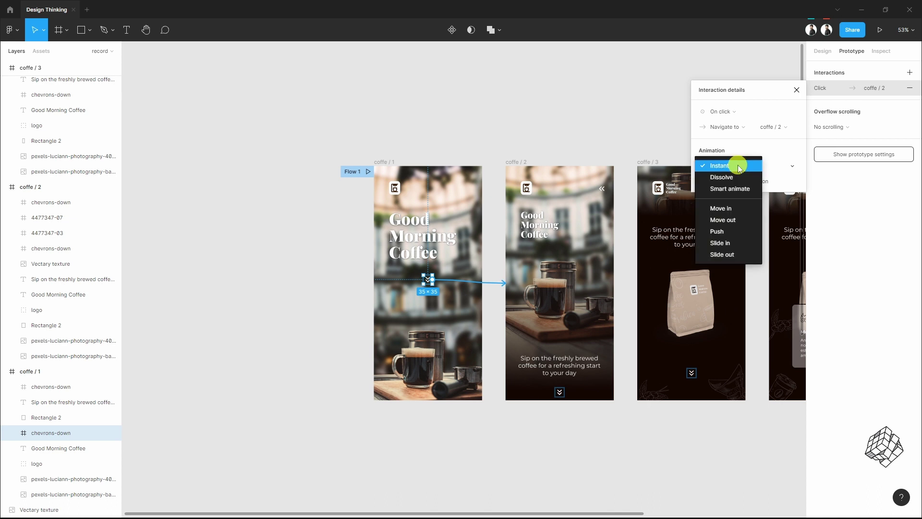
left_click(727, 189)
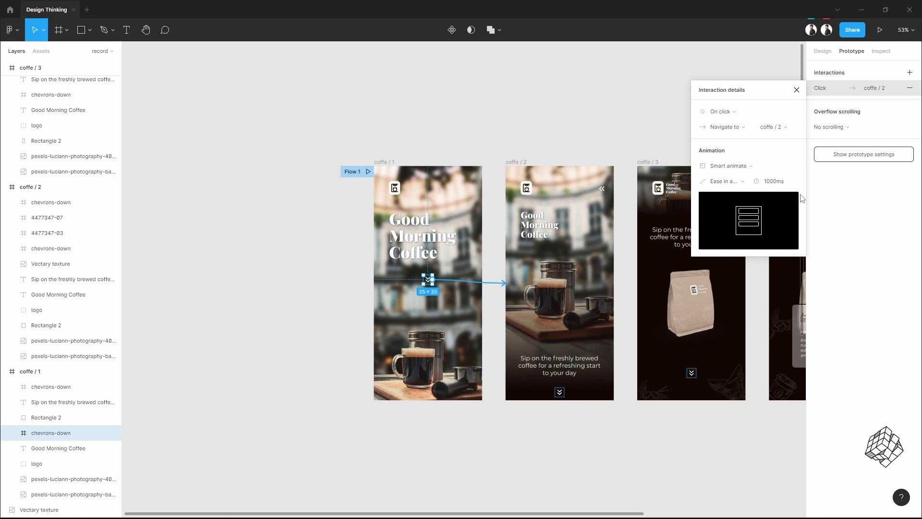
Step: Link the bottom down chevron in coffe / 2 to the coffe / 3 frame as an on-click Smart animate navigation
scroll(508, 311, "right", 5)
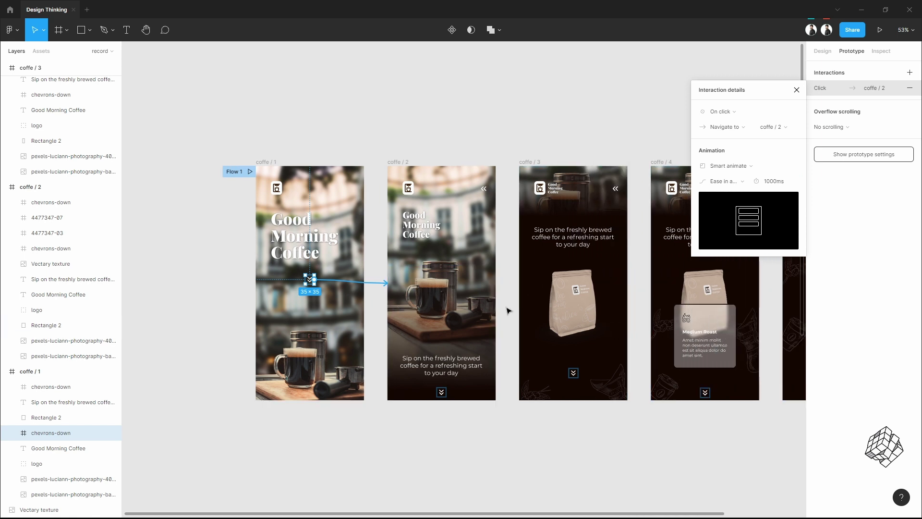
left_click(441, 392)
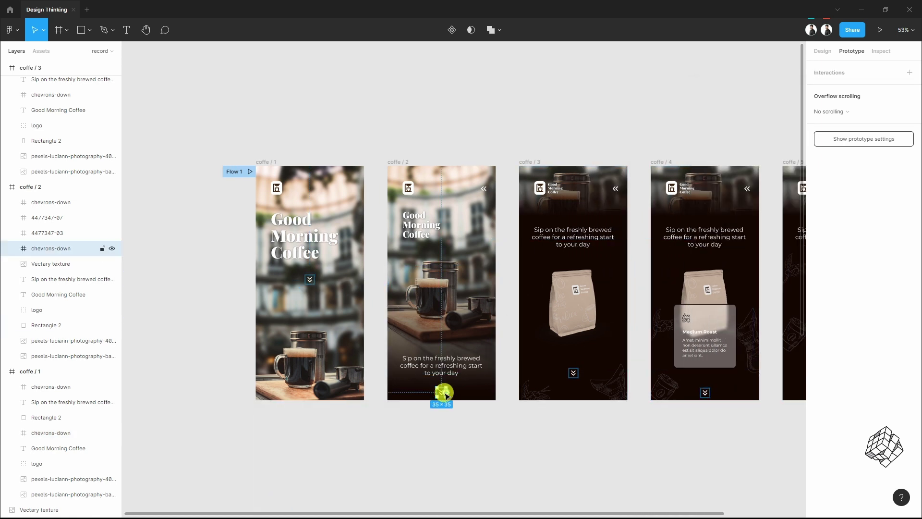
left_click_drag(446, 393, 528, 252)
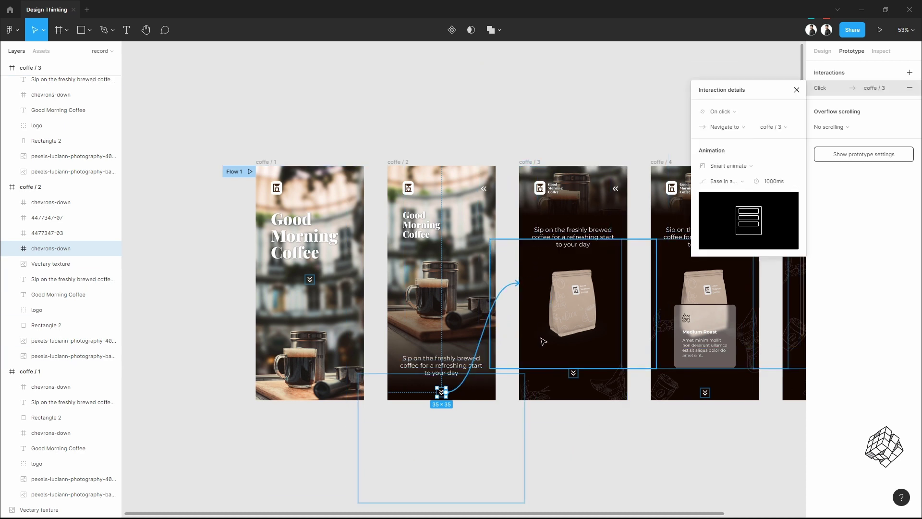
Step: Link the down chevron in coffe / 3 to coffe / 4, and the one in coffe / 4 to coffe / 5 with Smart animate
scroll(540, 373, "right", 2)
left_click(540, 374)
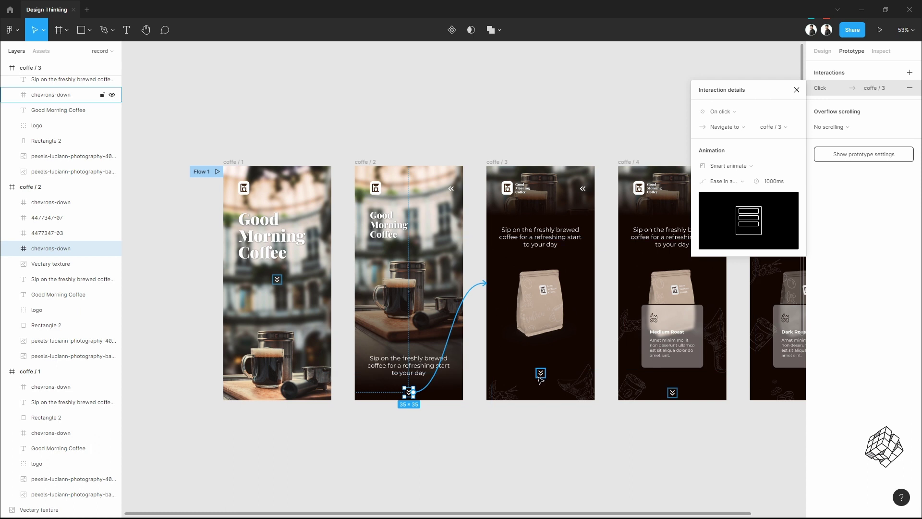
left_click_drag(546, 373, 624, 251)
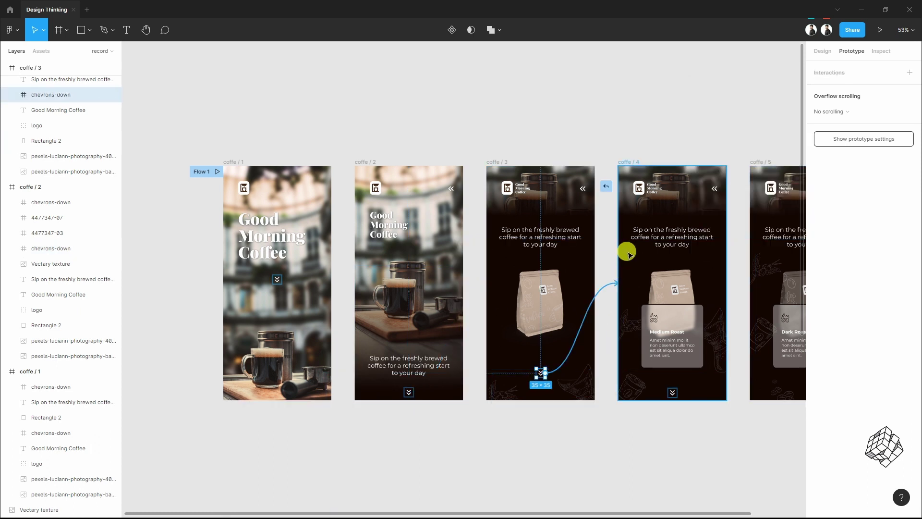
scroll(516, 396, "right", 5)
left_click_drag(517, 395, 600, 265)
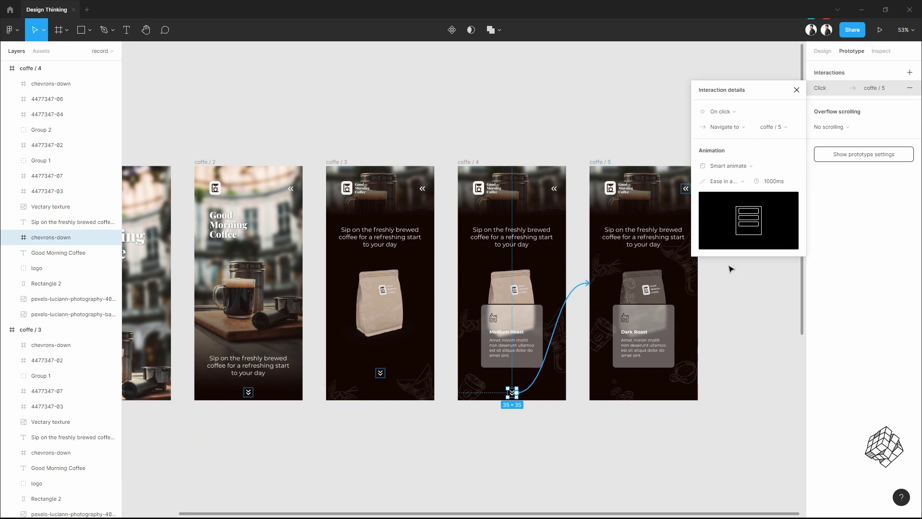
Step: Link the back chevron in coffe / 5 to coffe / 4, and the one in coffe / 4 to coffe / 3 with Smart animate
left_click(602, 162)
scroll(622, 221, "right", 1)
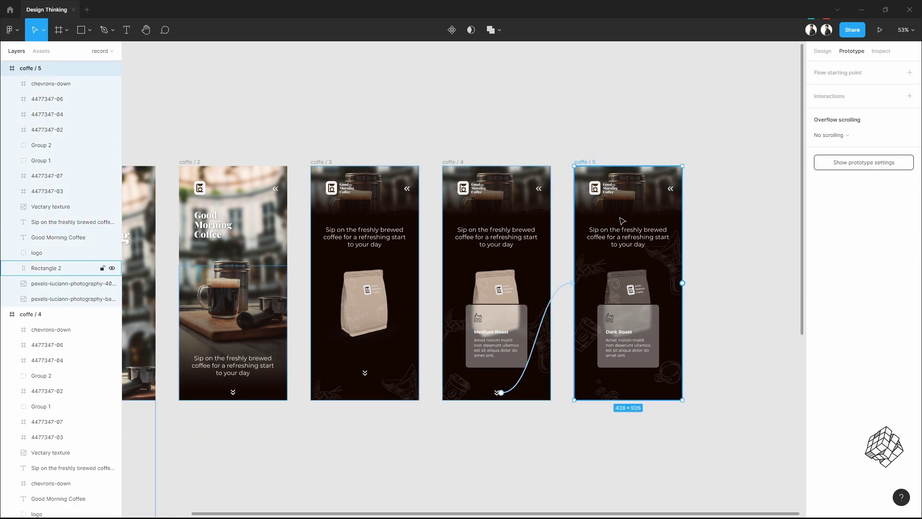
left_click(675, 191)
left_click_drag(676, 189, 525, 224)
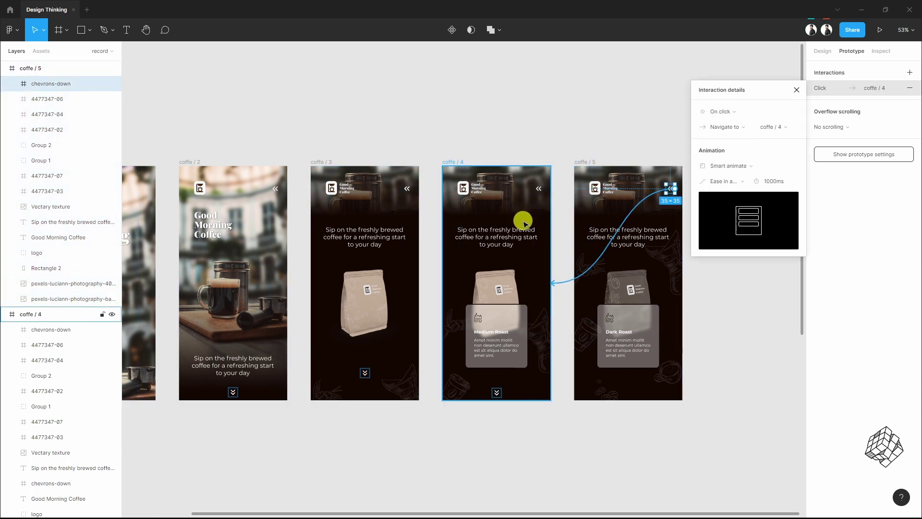
left_click(537, 189)
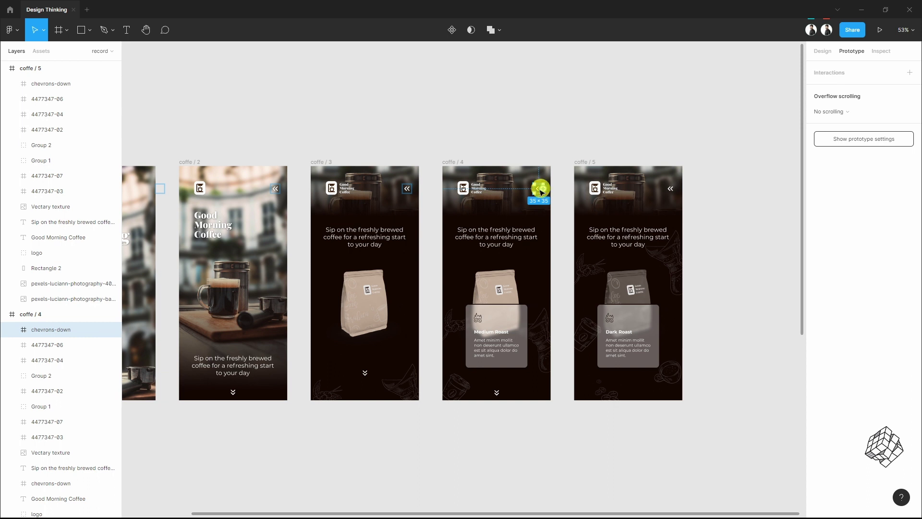
left_click_drag(541, 192, 414, 271)
Step: Link the back chevron in coffe / 3 to coffe / 2, and the one in coffe / 2 to coffe / 1 with Smart animate
scroll(410, 278, "left", 5)
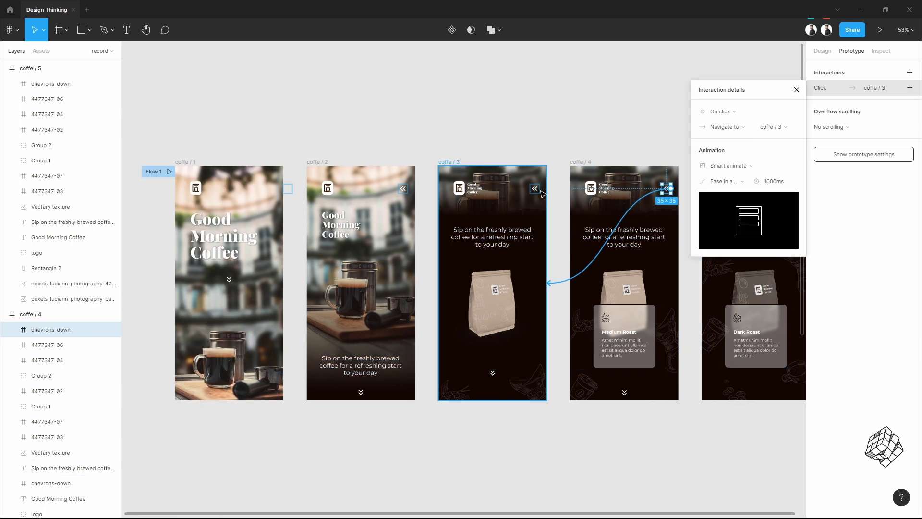
left_click(535, 189)
left_click_drag(542, 190, 408, 302)
scroll(408, 302, "left", 6)
left_click(567, 188)
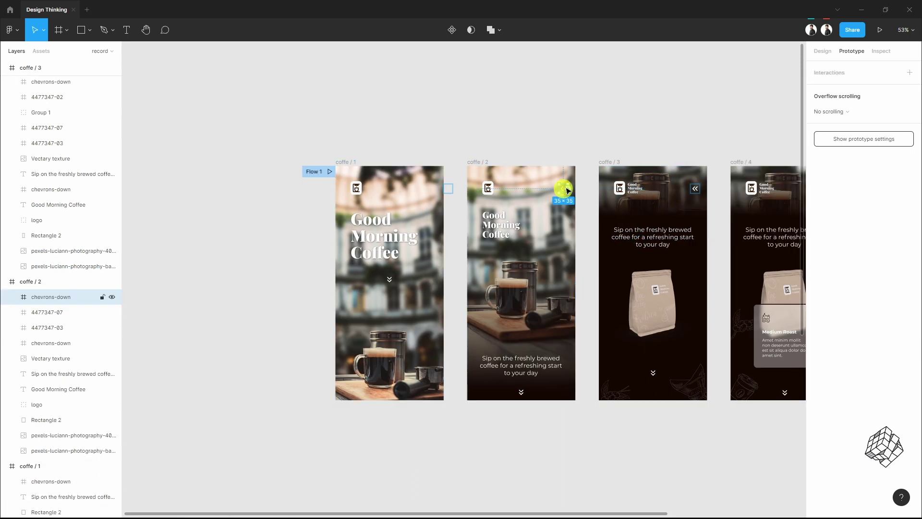
left_click_drag(568, 191, 423, 298)
scroll(423, 298, "right", 2)
scroll(461, 382, "down", 3)
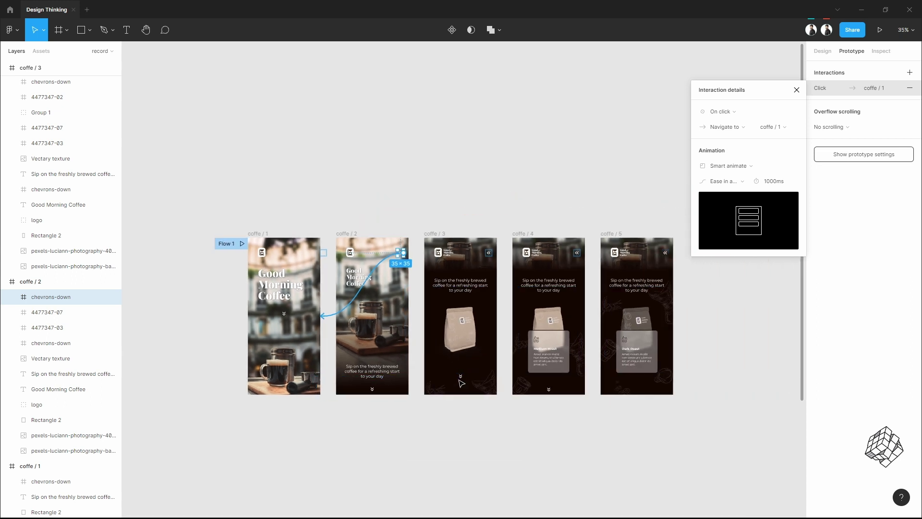
left_click(549, 446)
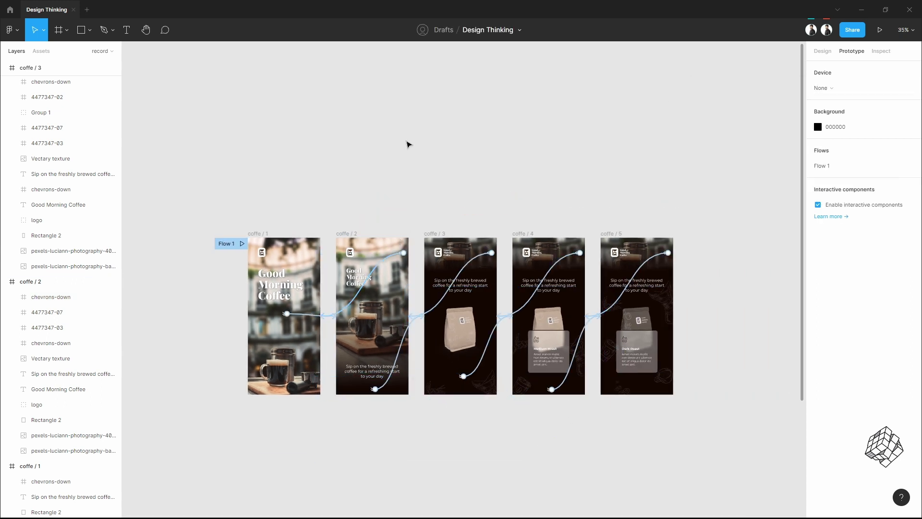
Step: Preview Flow 1 and advance through all five screens with the down chevrons, ending on the Dark Roast screen
left_click(242, 245)
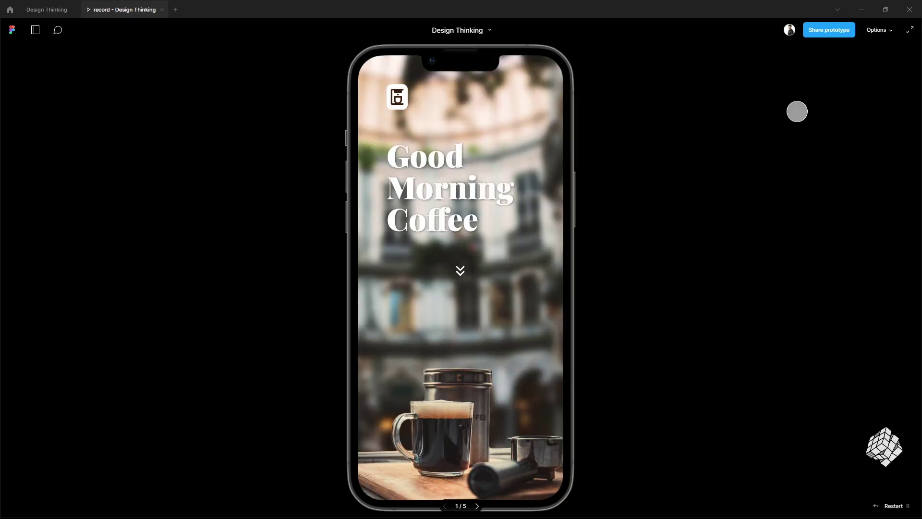
left_click(464, 272)
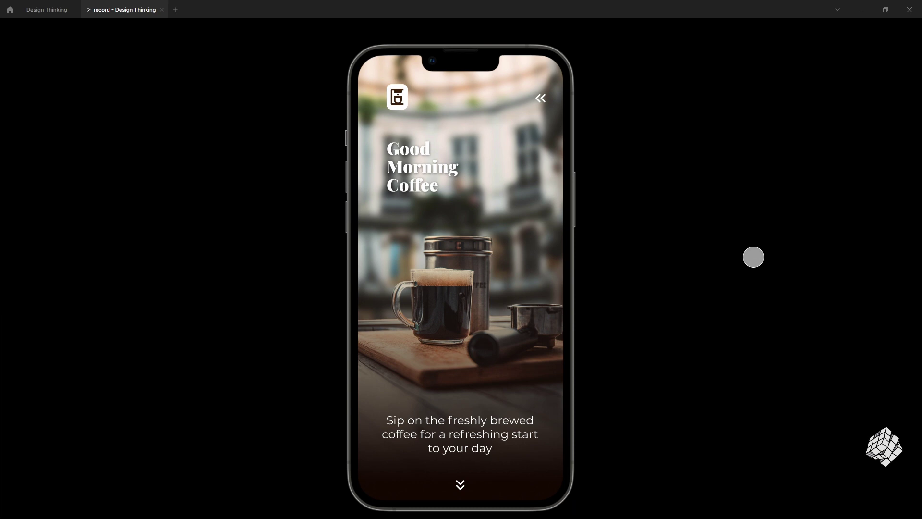
left_click(460, 483)
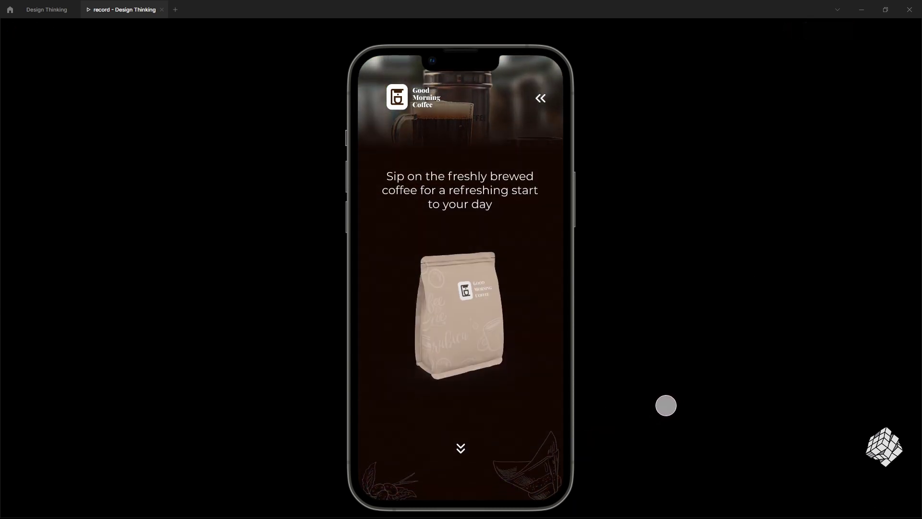
left_click(464, 448)
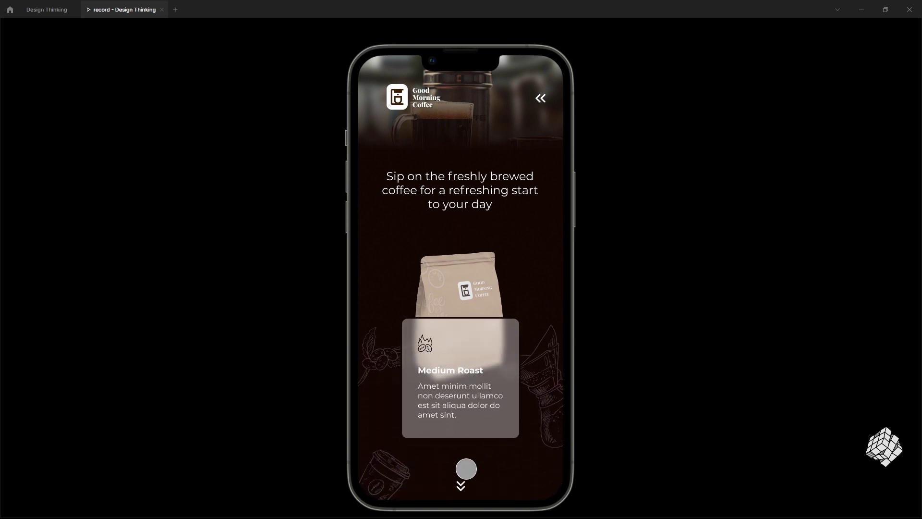
left_click(461, 484)
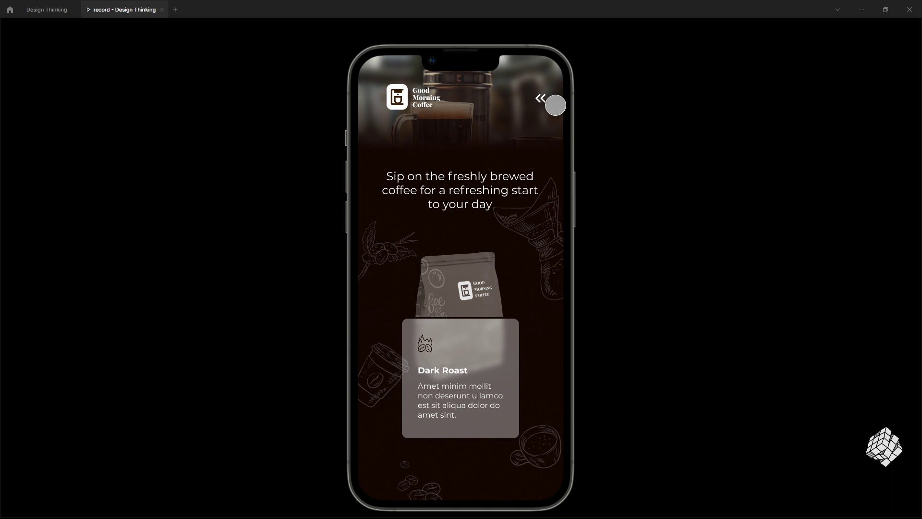
Step: Test the back chevrons in the preview, returning from the Dark Roast screen to the first screen
left_click(542, 95)
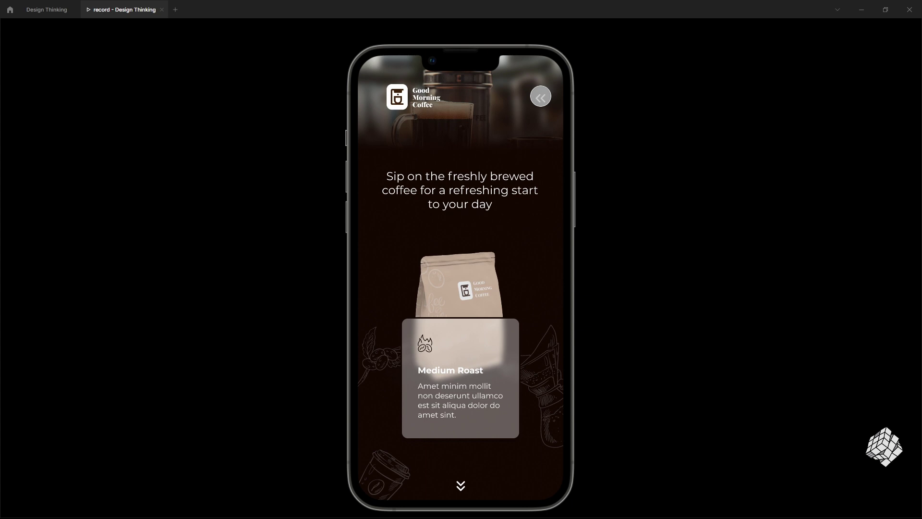
left_click(540, 97)
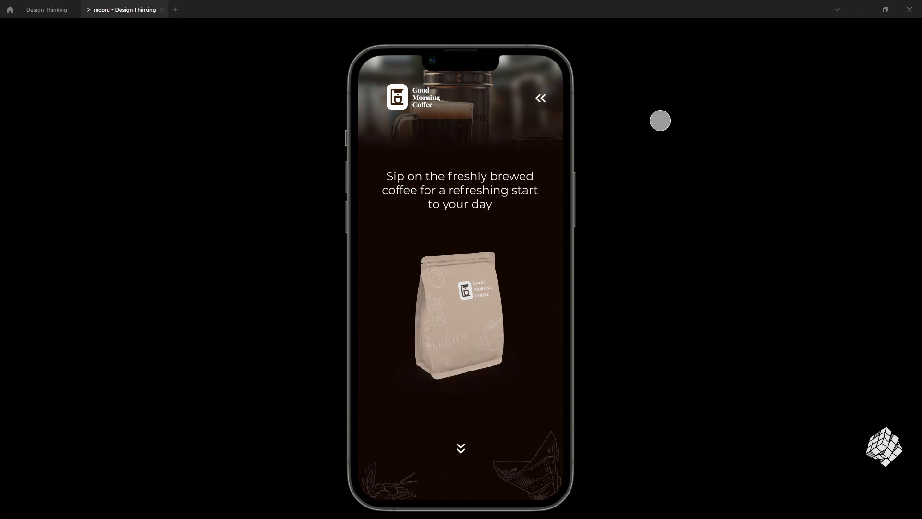
left_click(547, 98)
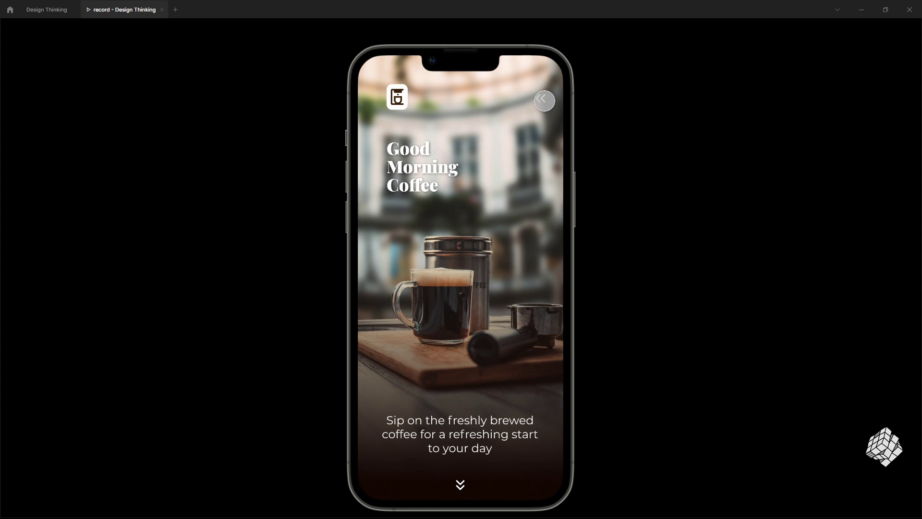
left_click(544, 101)
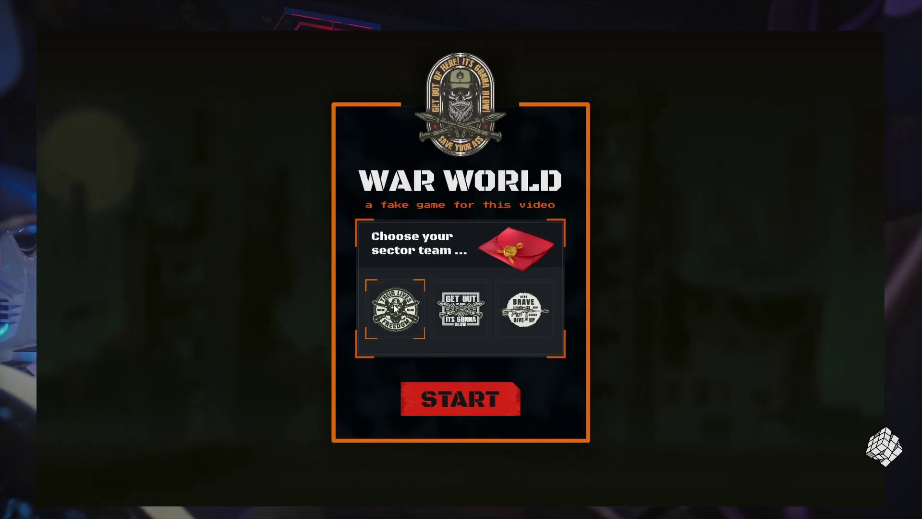
left_click(457, 313)
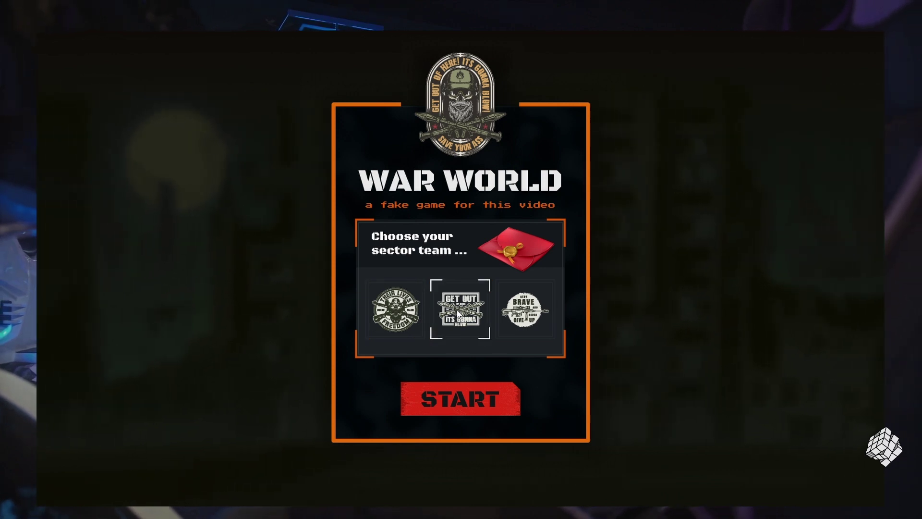
left_click(531, 305)
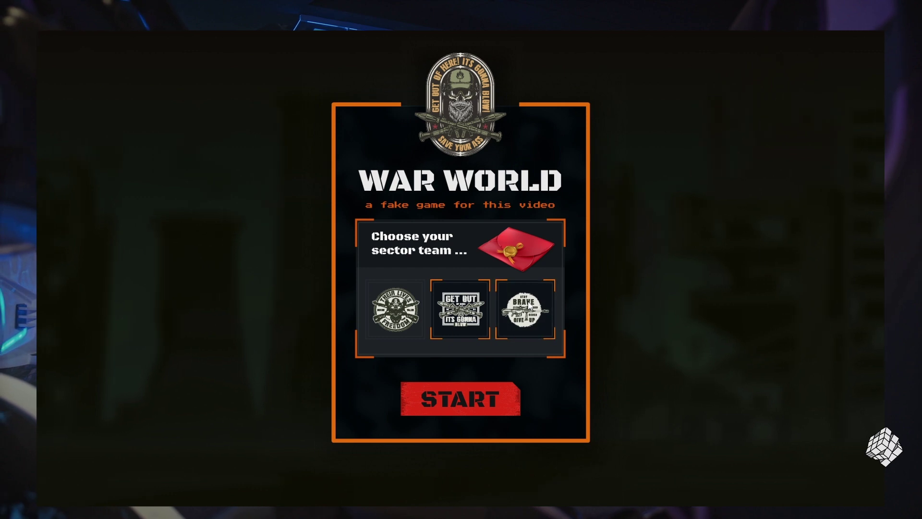
left_click(398, 309)
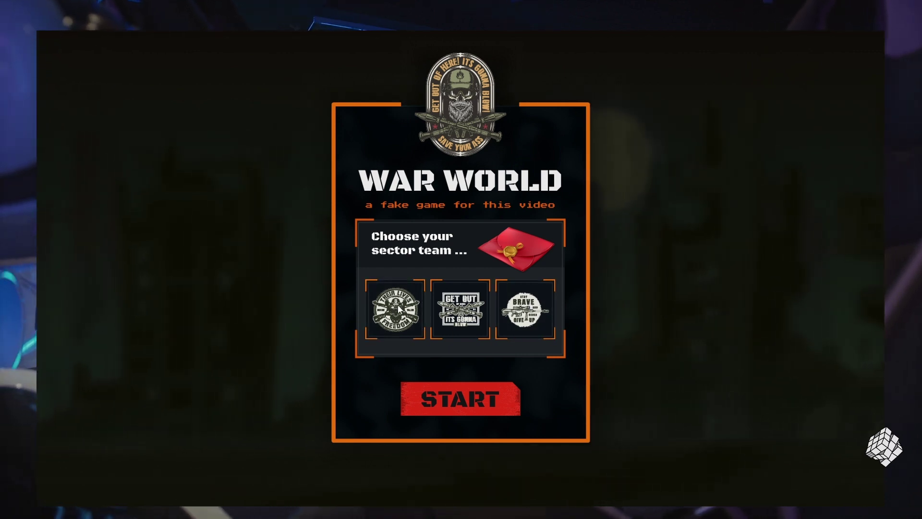
left_click(446, 406)
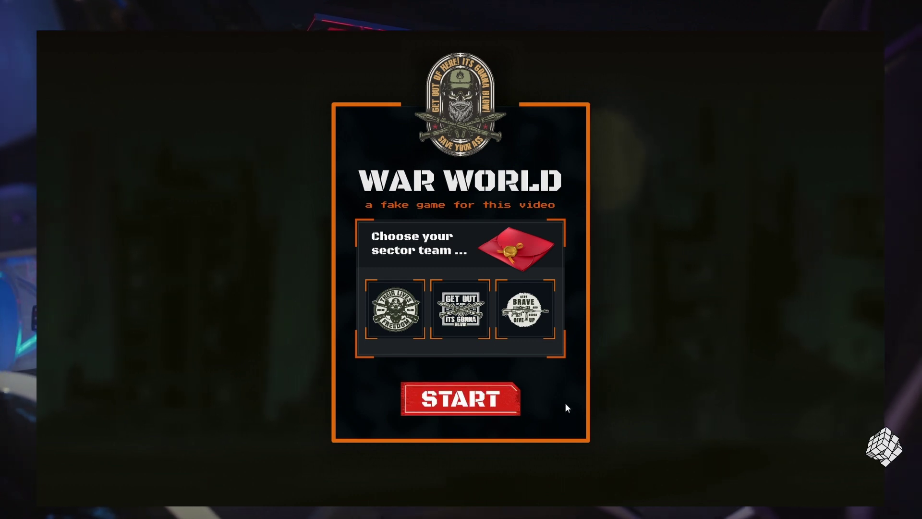